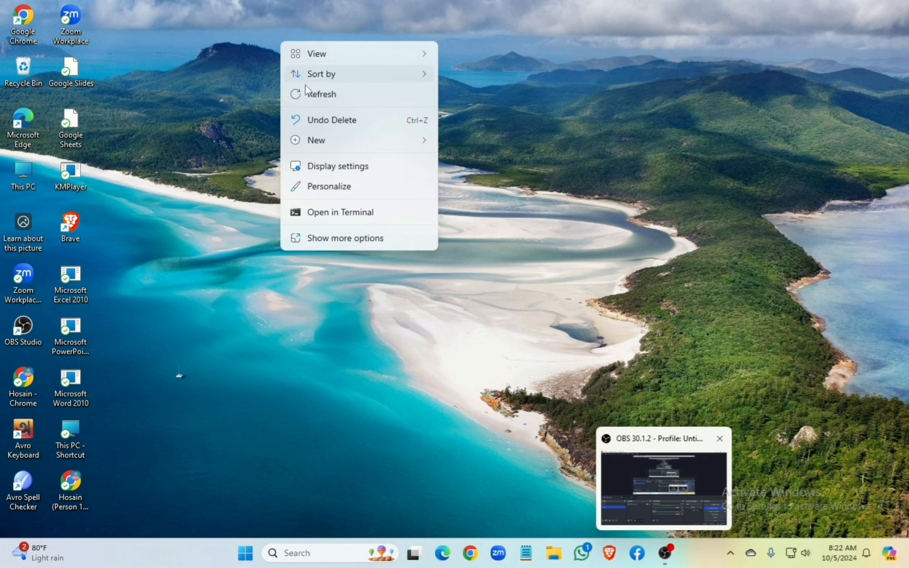
click(306, 89)
right_click(277, 13)
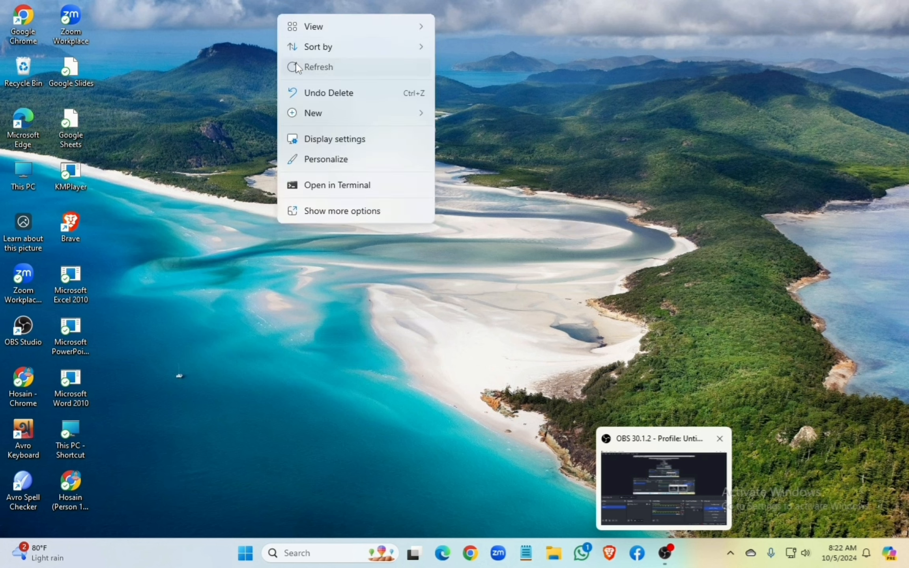
click(296, 63)
right_click(260, 24)
click(286, 76)
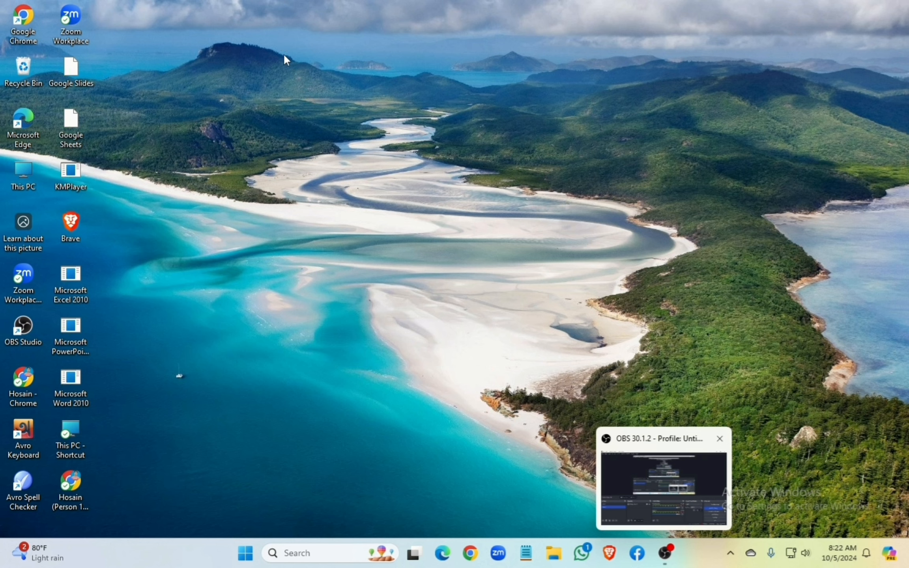
right_click(276, 26)
click(300, 79)
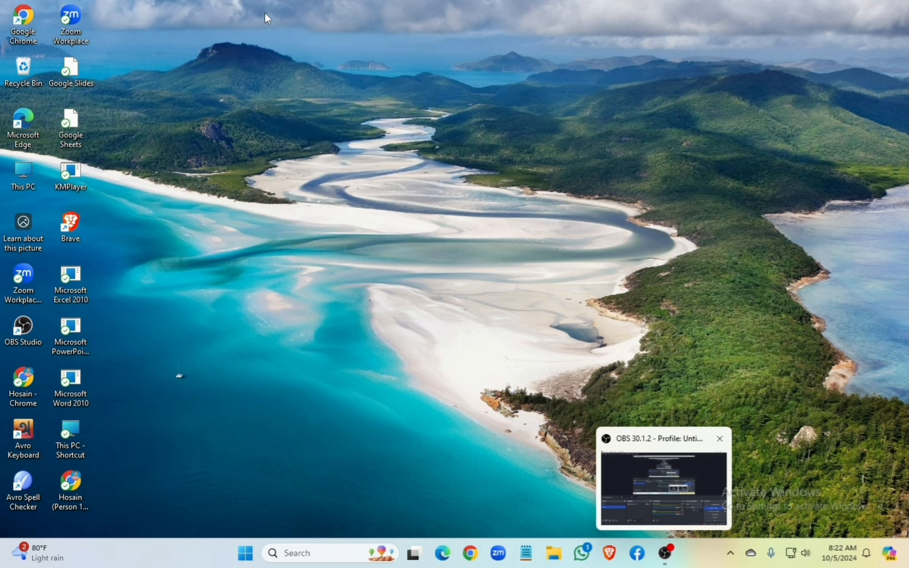
right_click(263, 12)
click(292, 62)
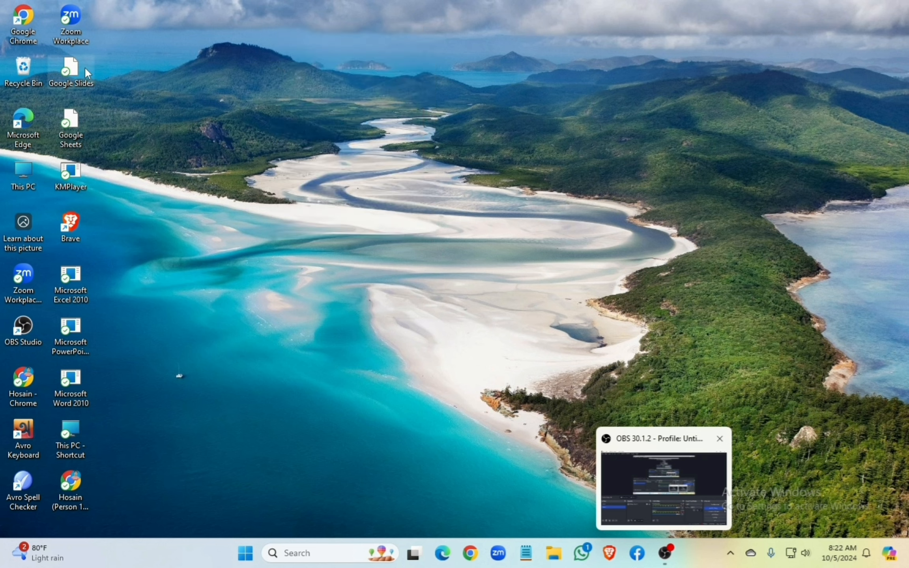
Step: Empty the Recycle Bin, confirming the permanent deletion of its items, and refresh the desktop
right_click(26, 64)
click(118, 127)
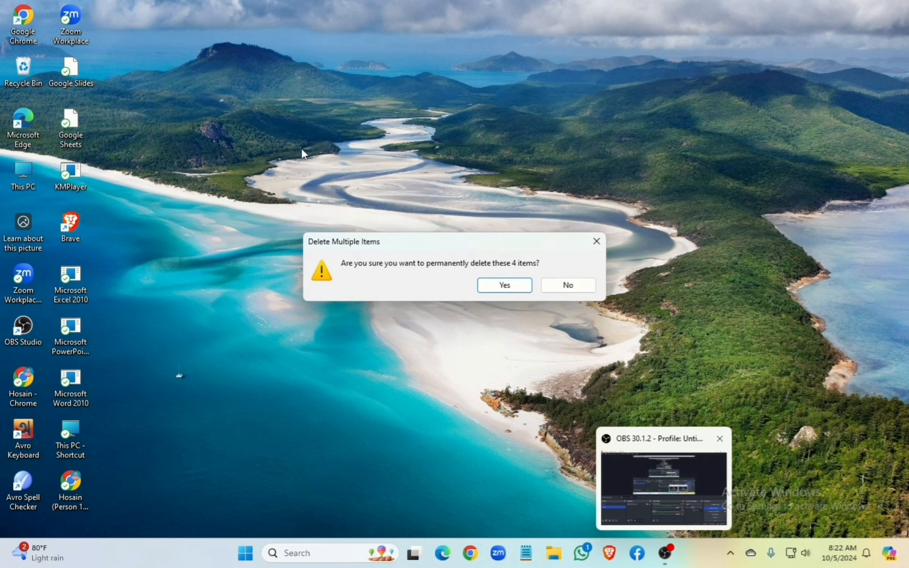
click(491, 288)
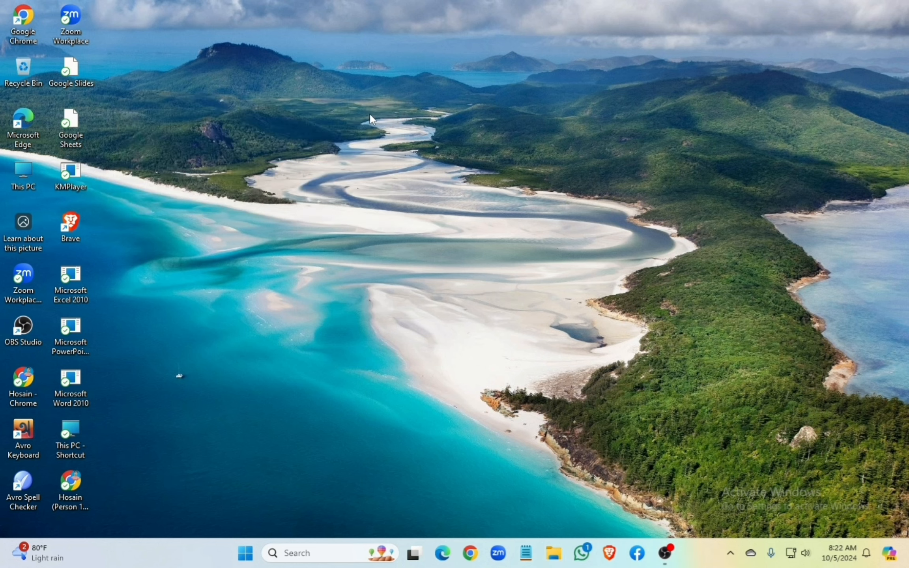
right_click(369, 114)
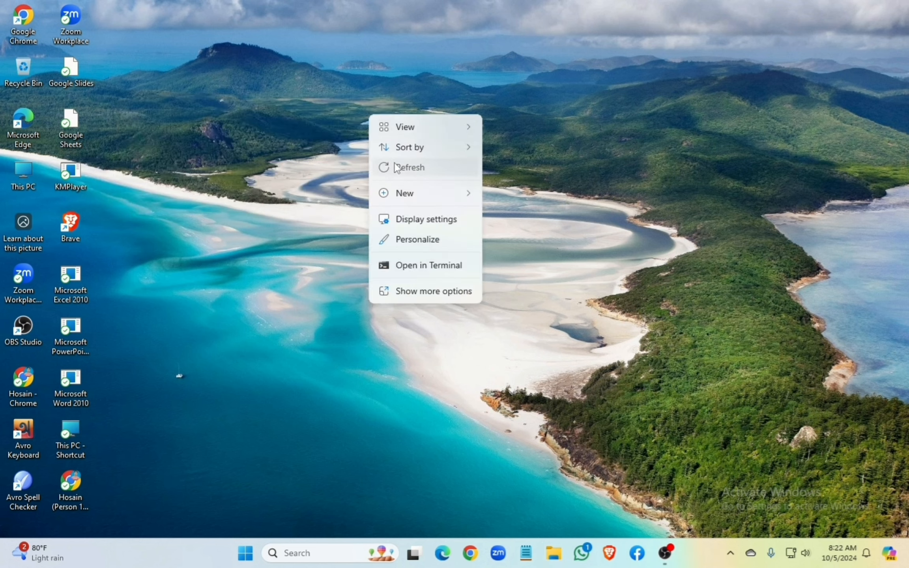
click(398, 166)
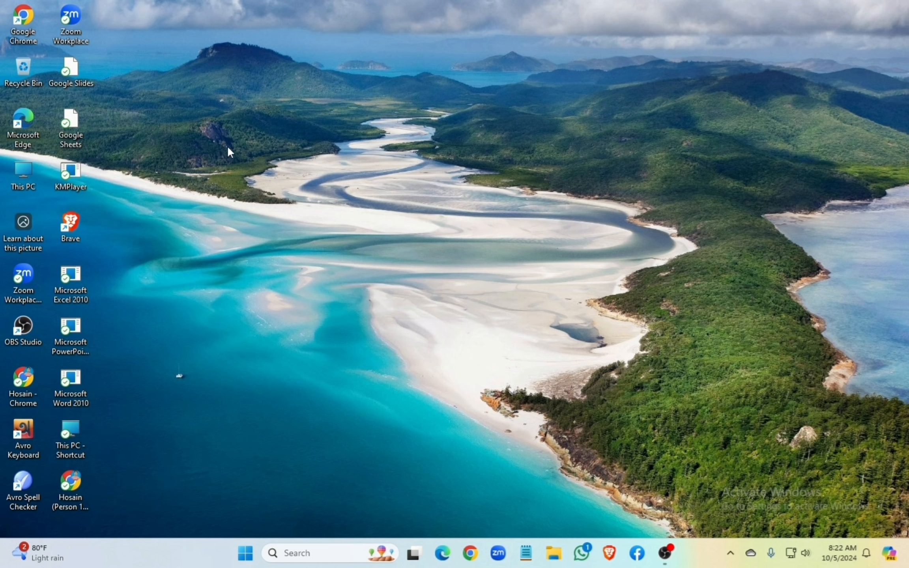
Step: Open Google Chrome with the first user profile and search Google for "xampp download"
double_click(24, 19)
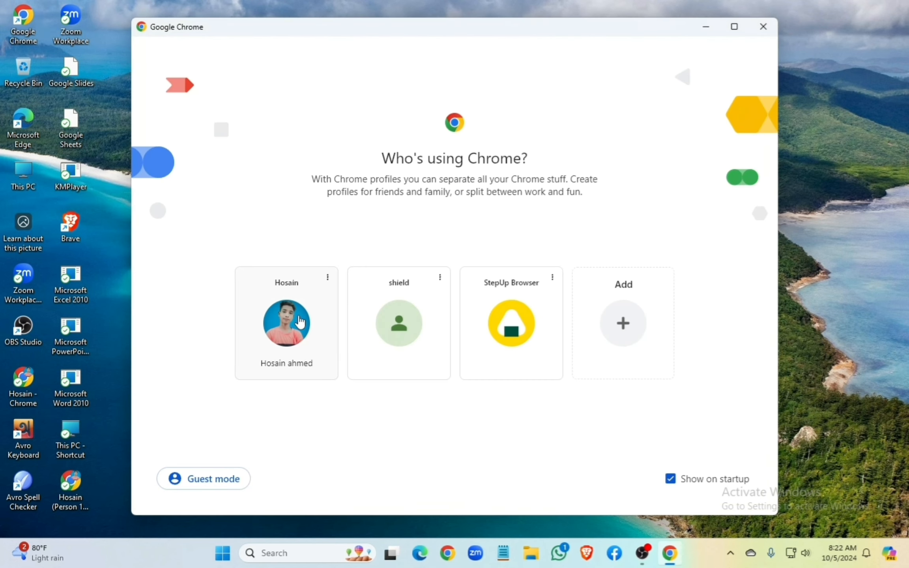
click(300, 322)
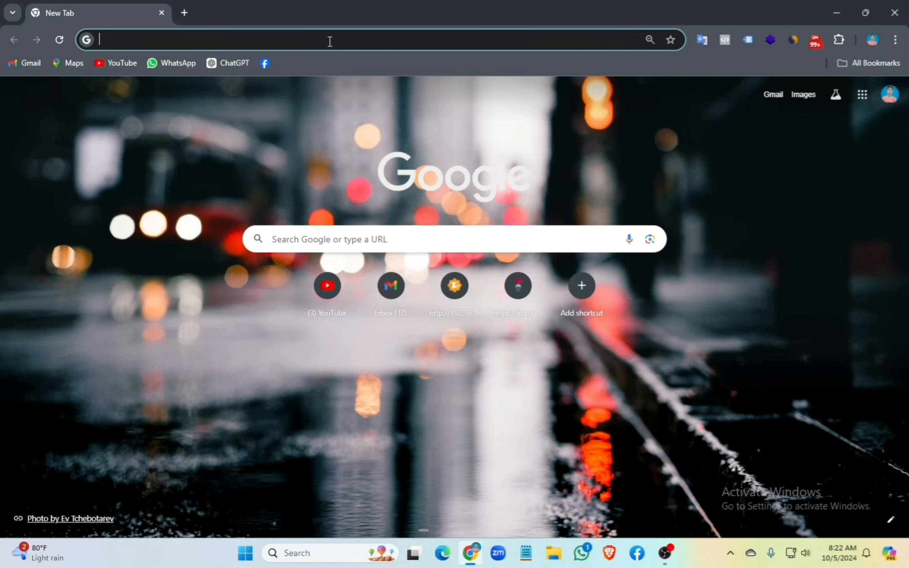
click(330, 41)
text(x)
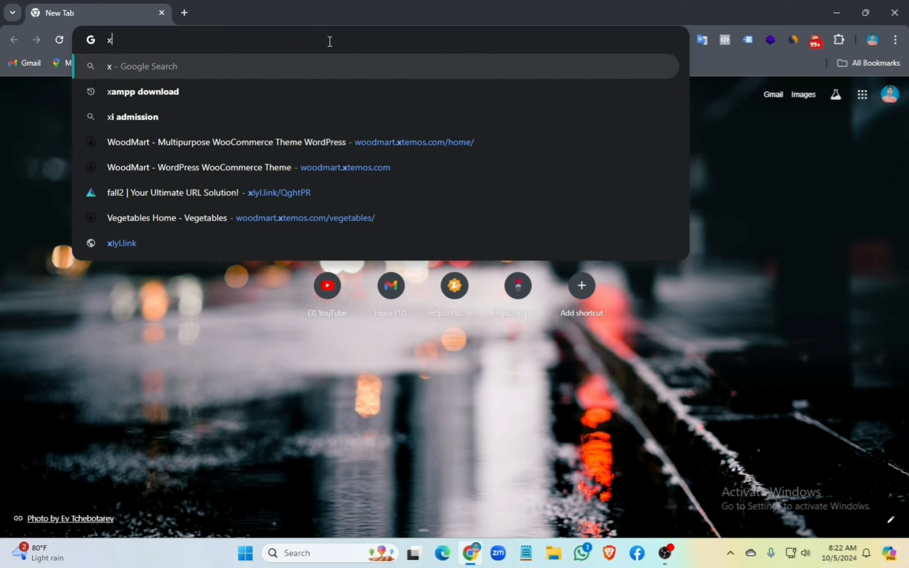
click(211, 91)
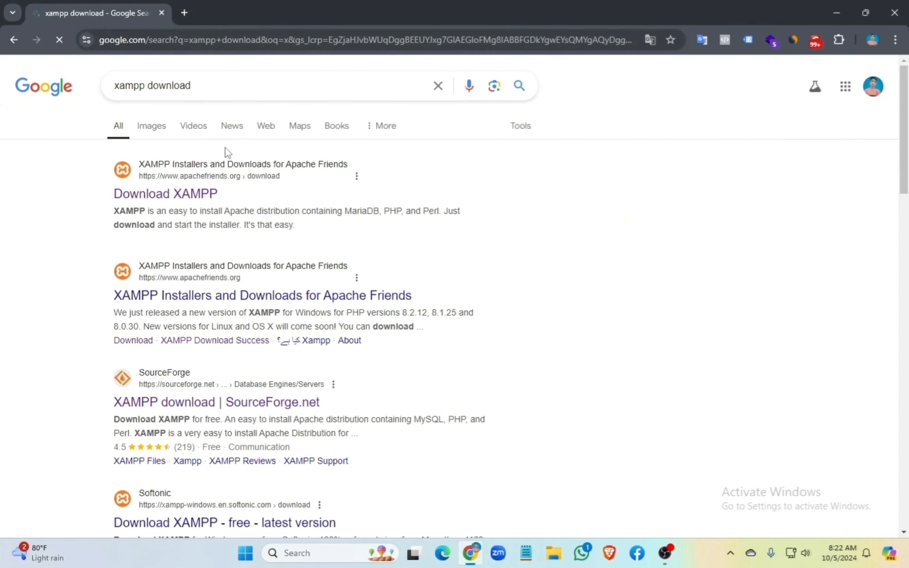
Step: Open the Apache Friends download page from the search results and download XAMPP for Windows 8.2.12 / PHP 8.2.12 (64 bit)
click(187, 199)
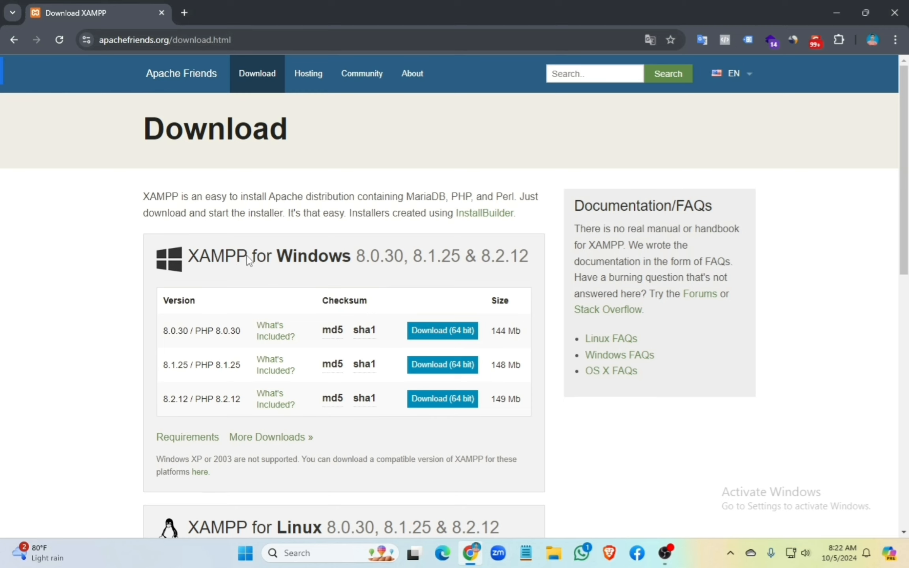
drag(274, 256, 377, 258)
scroll(378, 263, down, 5)
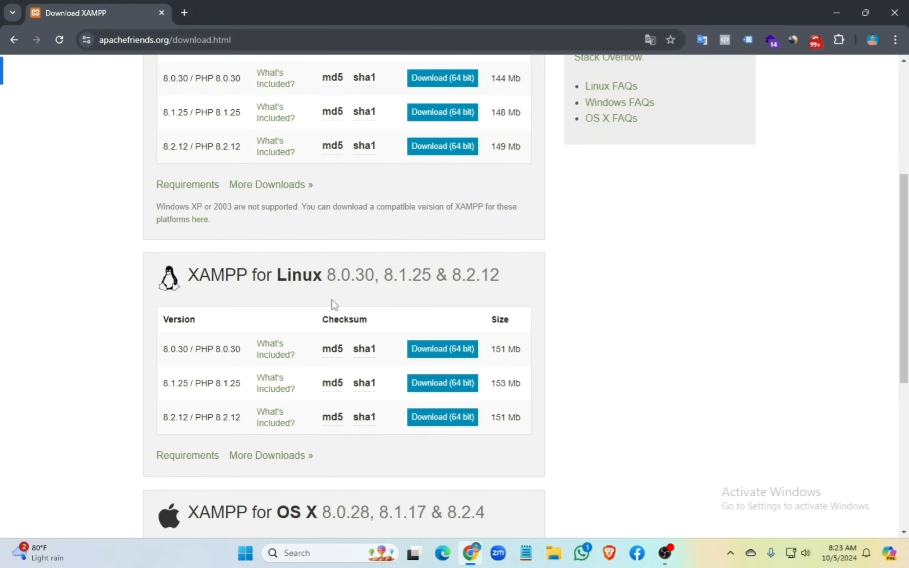
scroll(332, 299, down, 2)
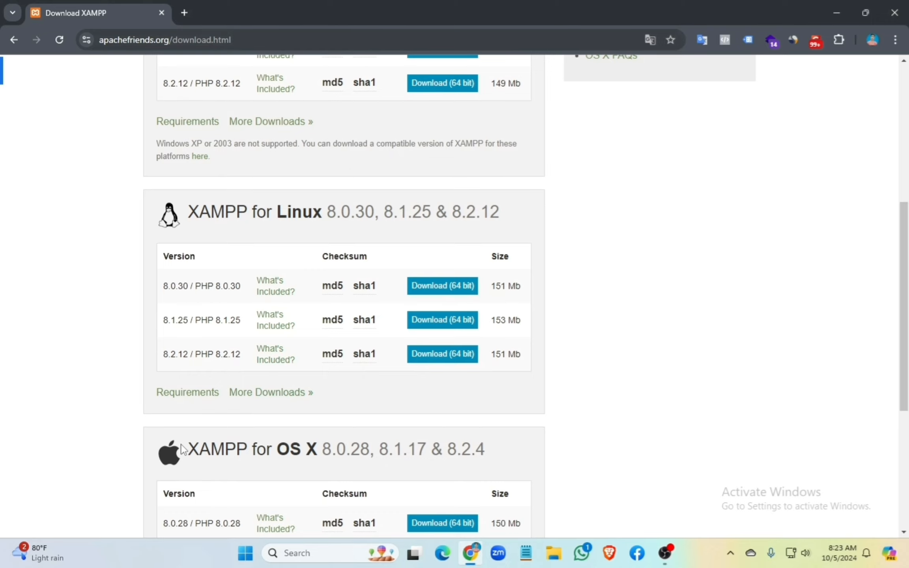
scroll(316, 445, down, 5)
scroll(312, 434, up, 12)
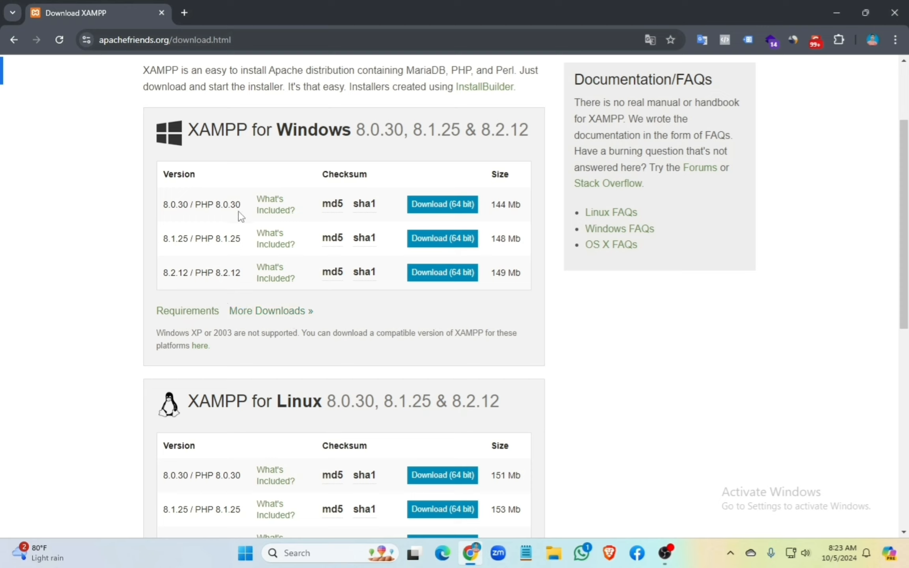
drag(216, 277, 239, 278)
click(253, 300)
click(466, 273)
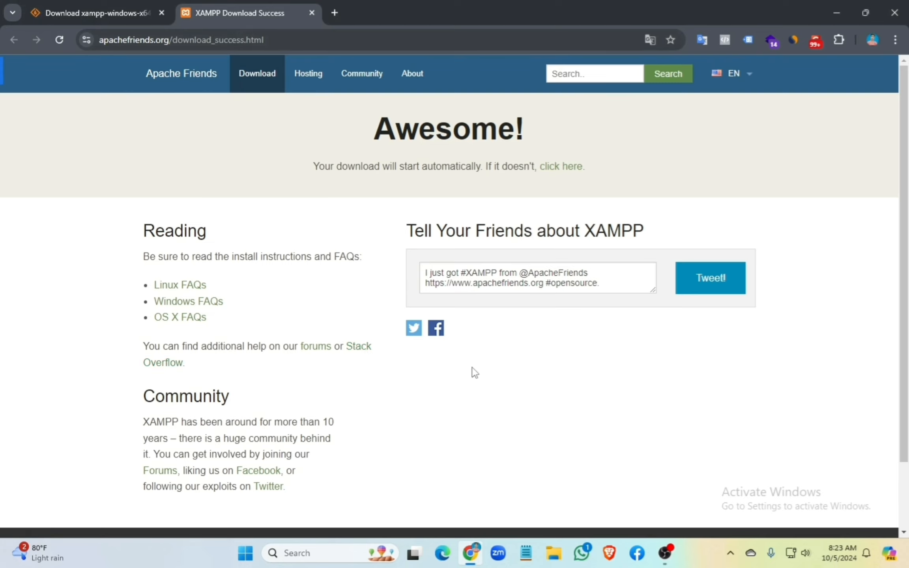
Step: Check the progress of the XAMPP installer in the recent download history
scroll(473, 372, down, 2)
scroll(475, 372, up, 2)
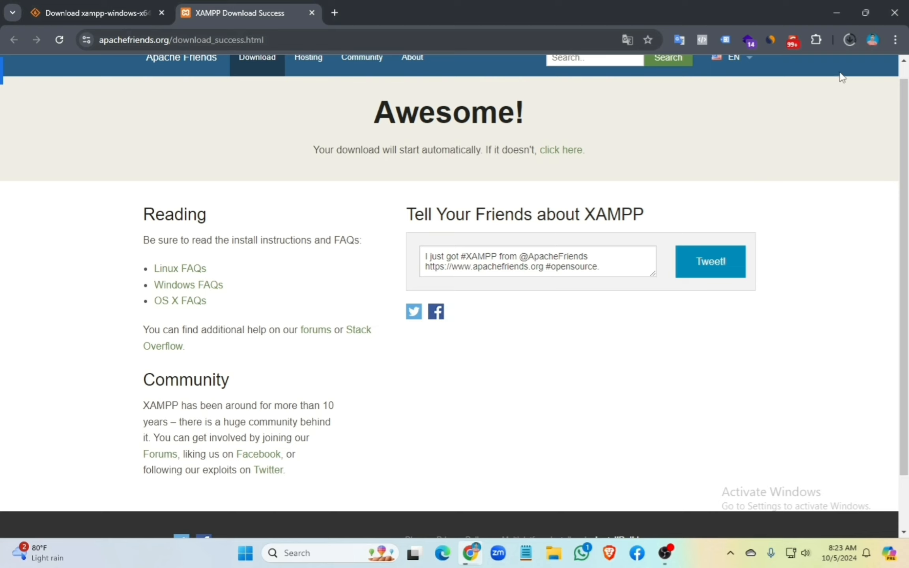
click(848, 40)
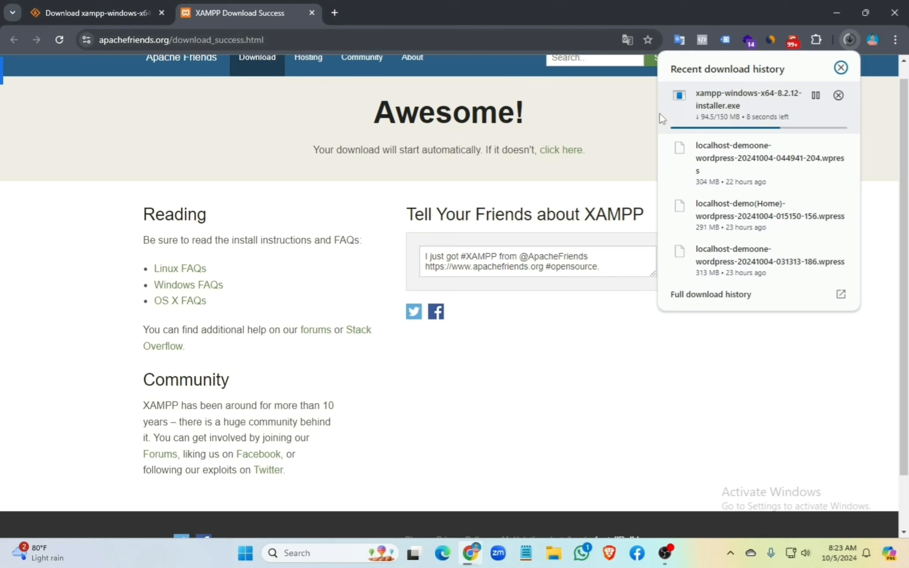
click(601, 111)
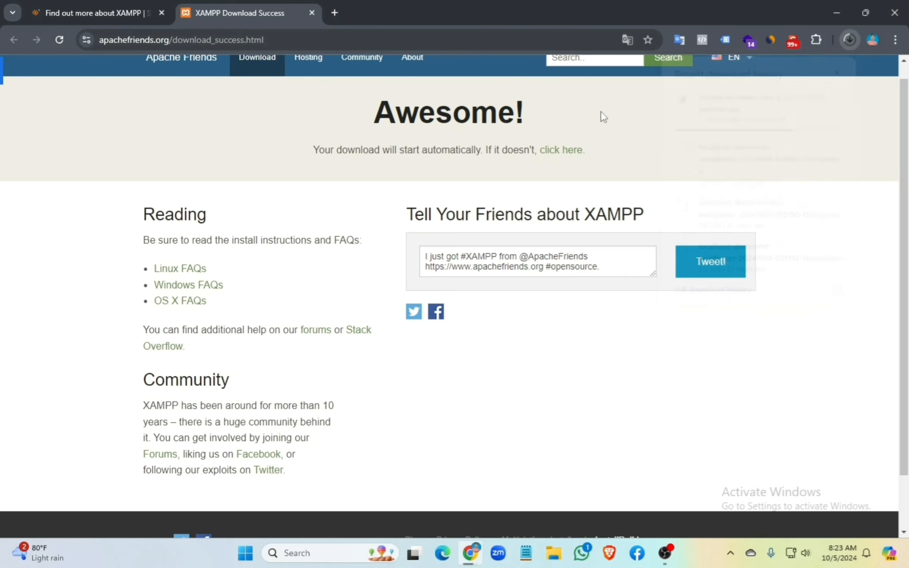
Step: Search Google for "wordpress download" in a new tab and open the WordPress.org download page
click(335, 13)
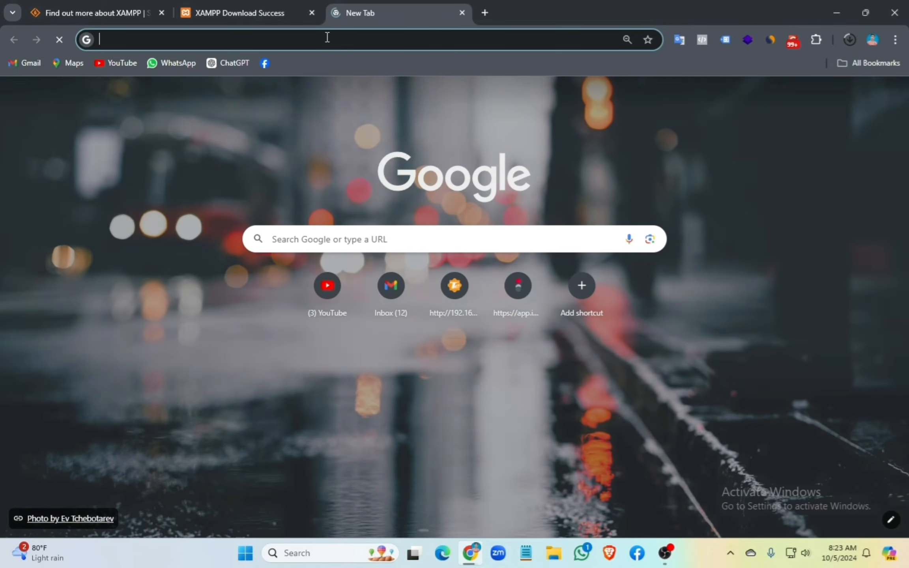
click(327, 37)
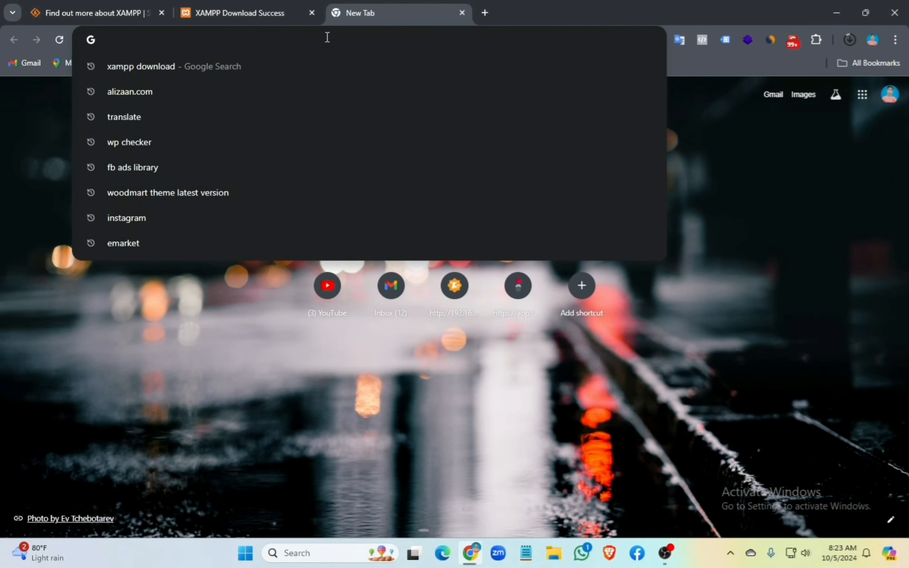
text(w)
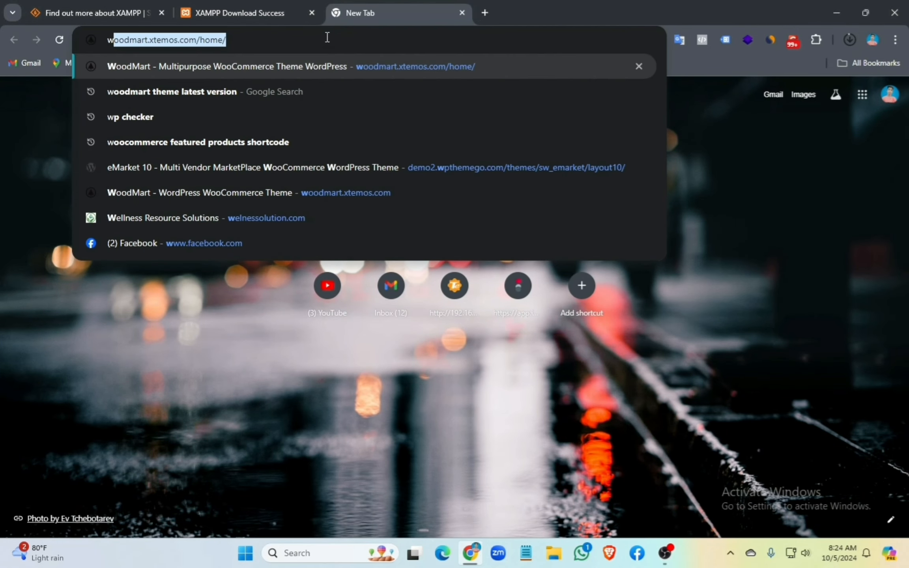
text(ord)
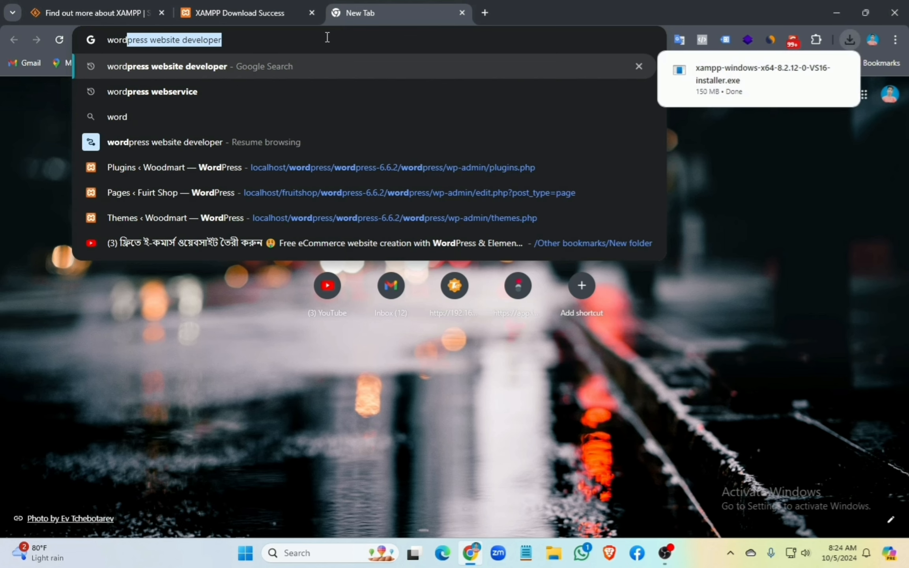
text(press)
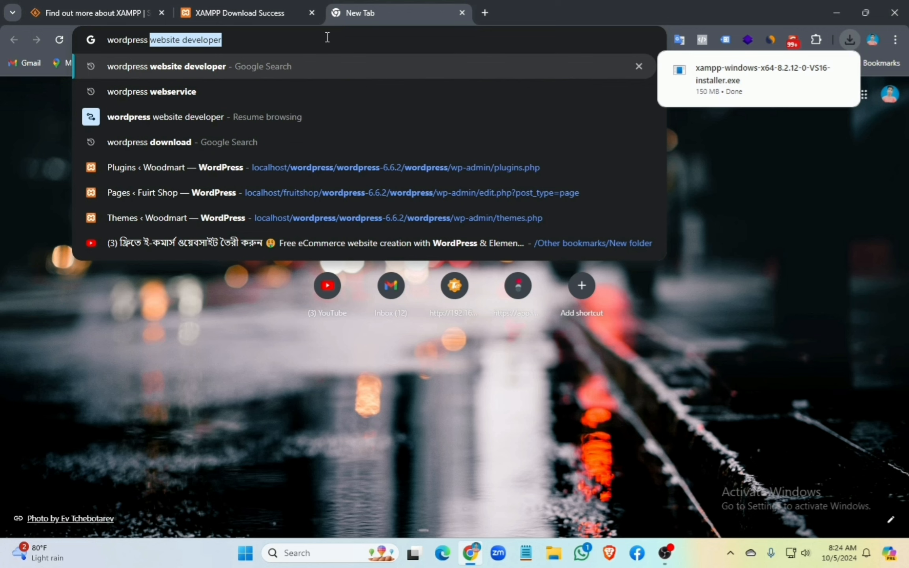
click(202, 145)
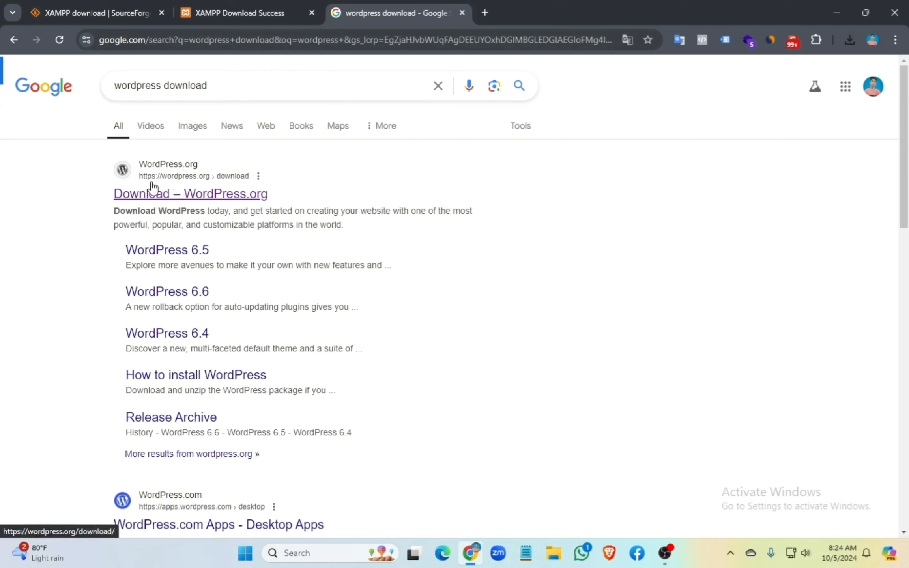
click(182, 197)
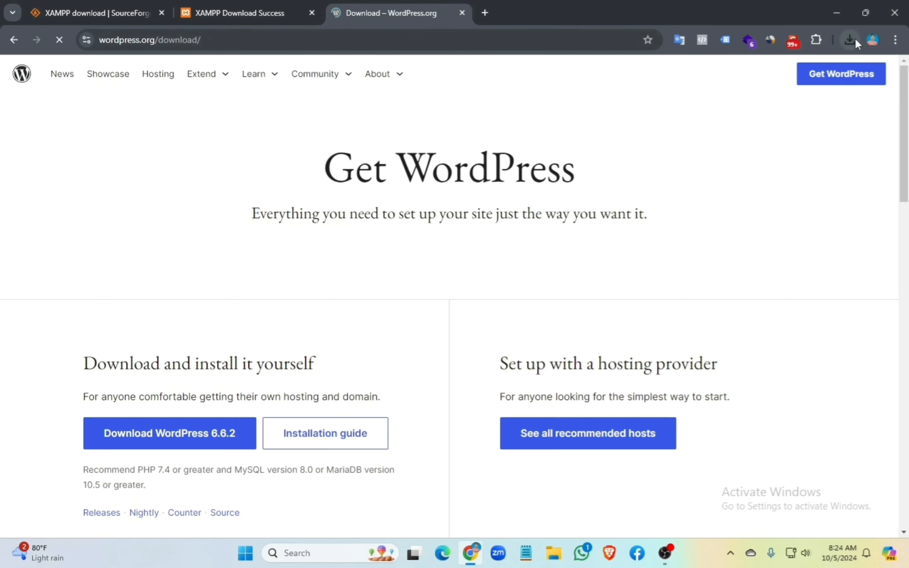
Step: Download WordPress 6.6.2 for self-installation and dismiss the thank-you message
click(854, 40)
click(630, 79)
scroll(243, 318, down, 3)
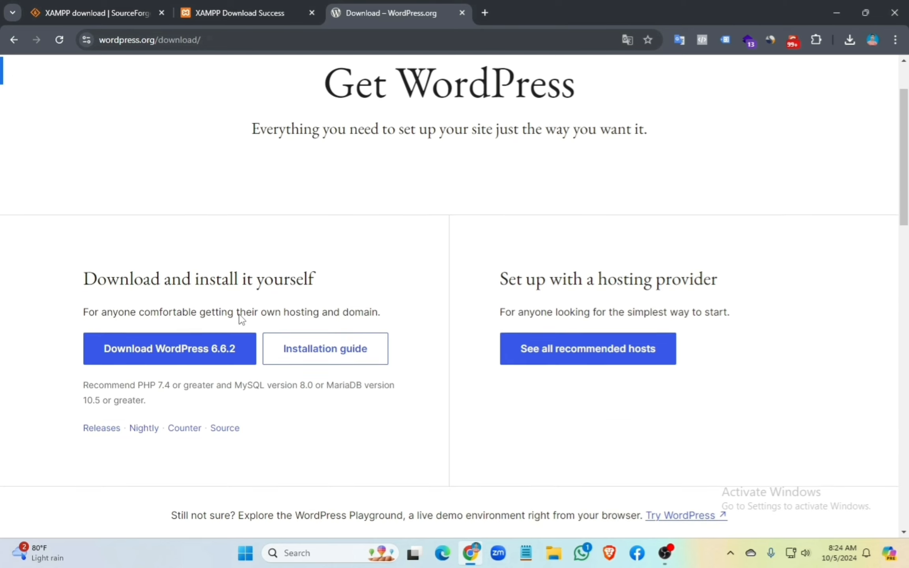
scroll(272, 373, up, 3)
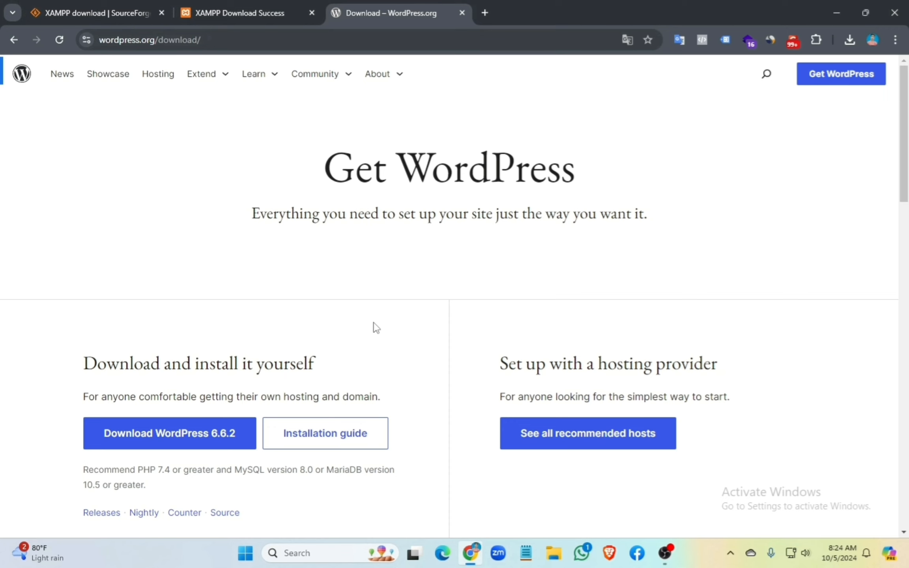
scroll(349, 328, down, 3)
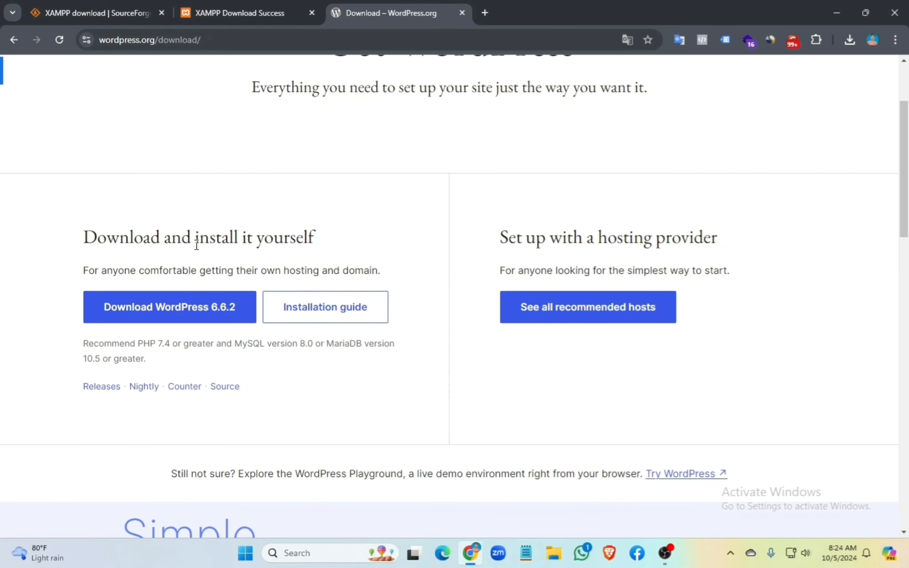
drag(100, 226, 426, 249)
click(427, 229)
drag(91, 265, 403, 268)
click(406, 217)
click(180, 316)
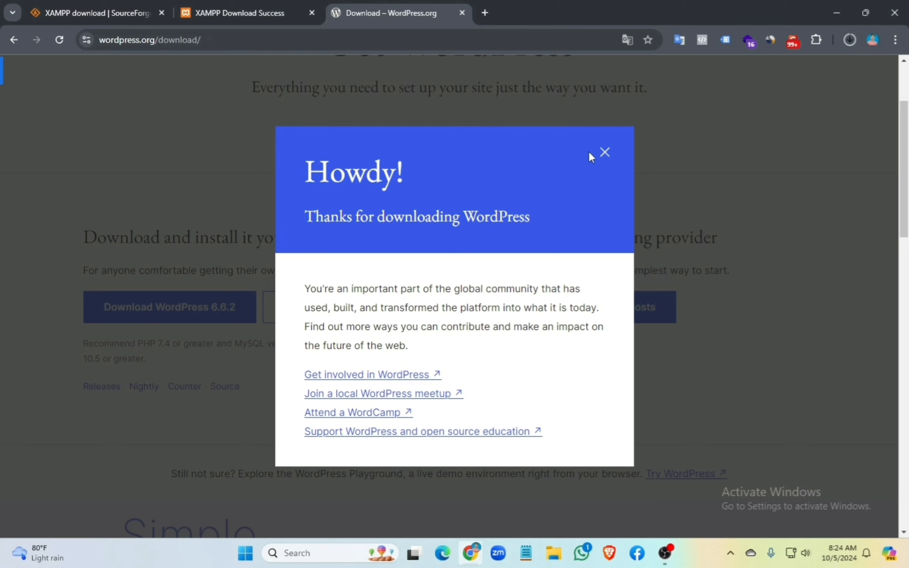
click(604, 153)
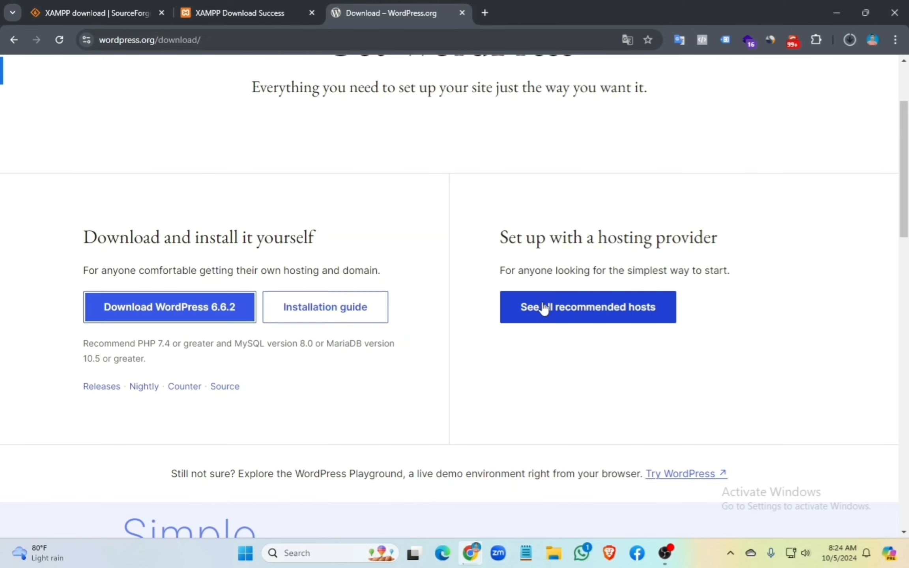
Step: Open the WordPress recommended hosts page and look through the listed hosting providers
scroll(564, 344, up, 1)
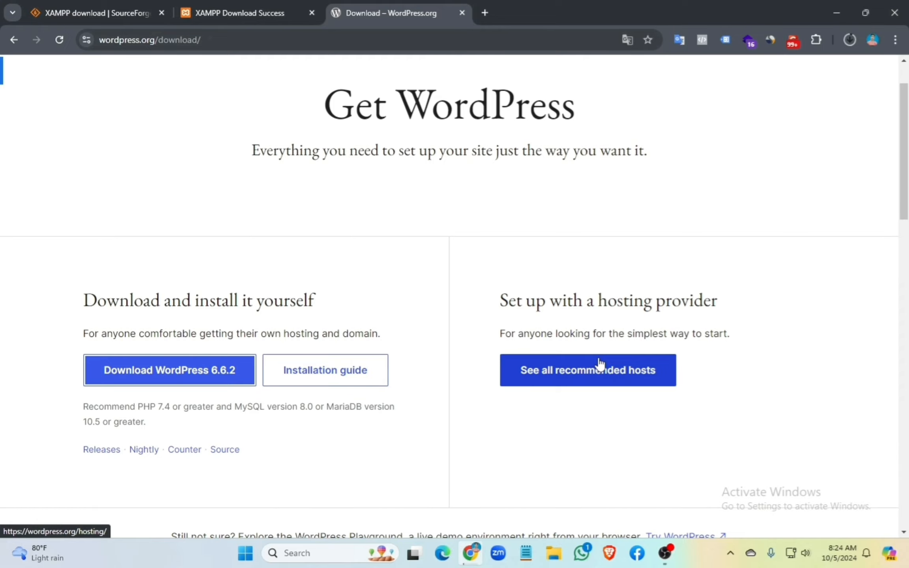
click(612, 364)
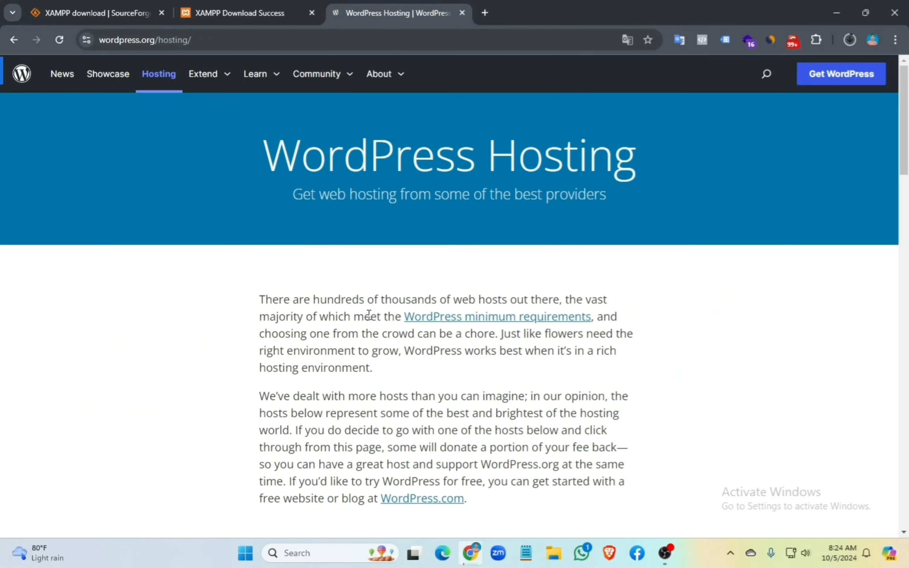
scroll(369, 314, down, 20)
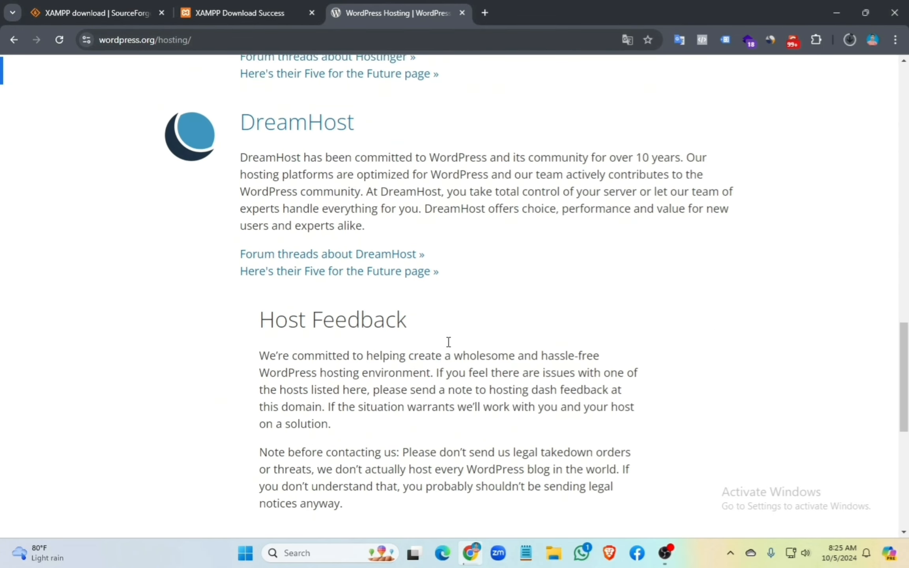
Step: Return to the WordPress download page, open the installation guide and look through its basic instructions
scroll(450, 339, up, 15)
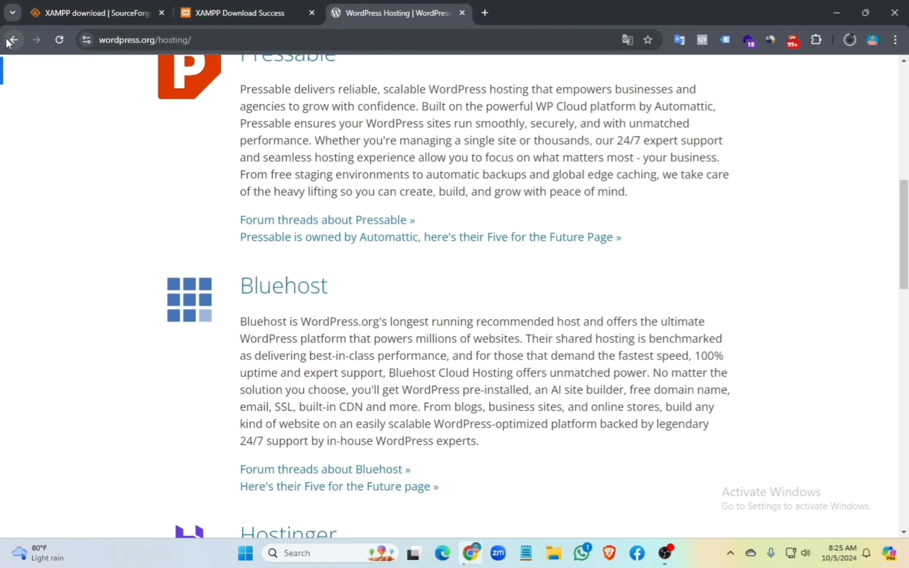
click(11, 40)
scroll(394, 320, down, 12)
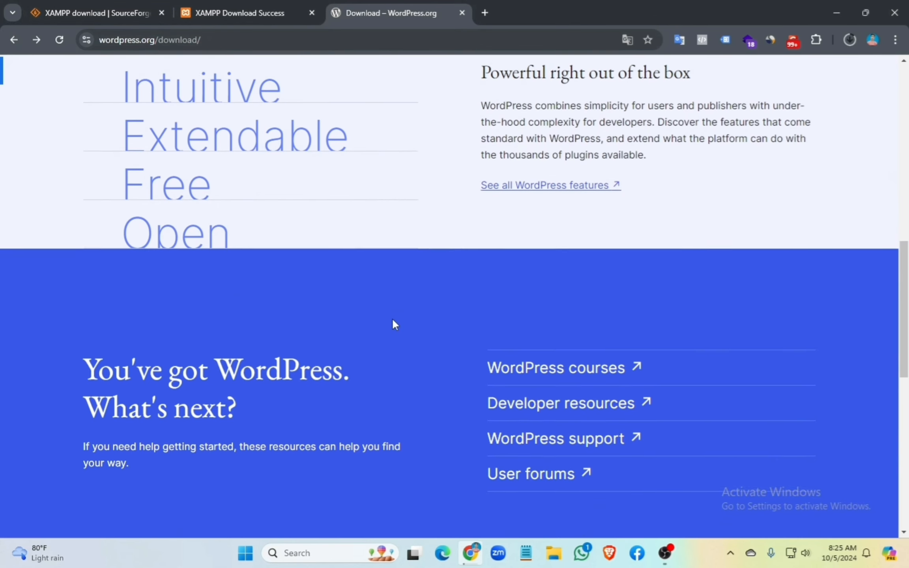
scroll(392, 318, up, 8)
click(319, 190)
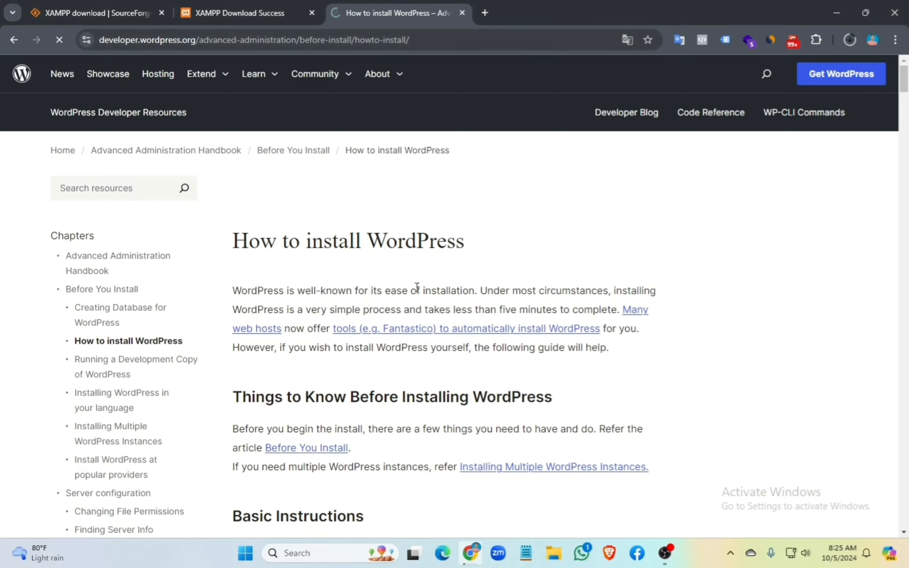
scroll(414, 287, down, 5)
scroll(334, 255, down, 8)
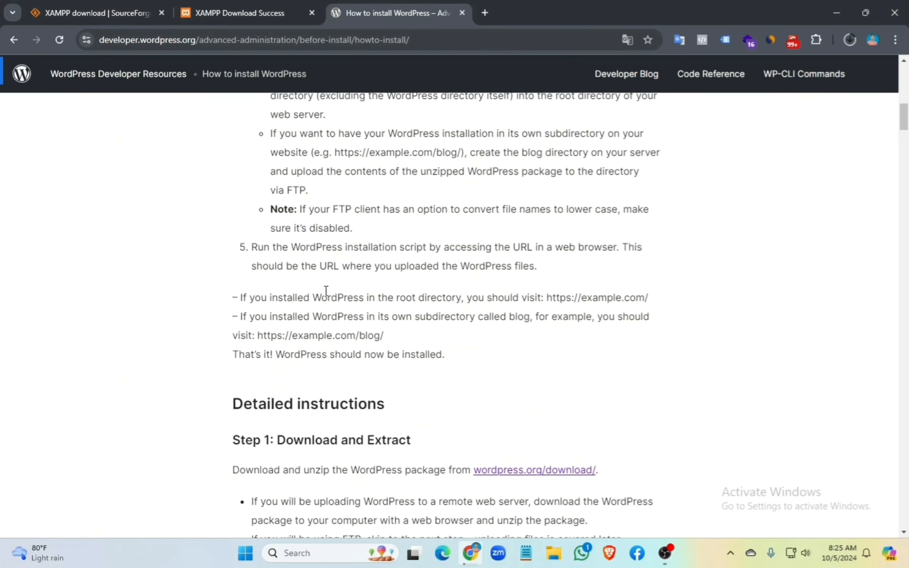
scroll(325, 294, up, 13)
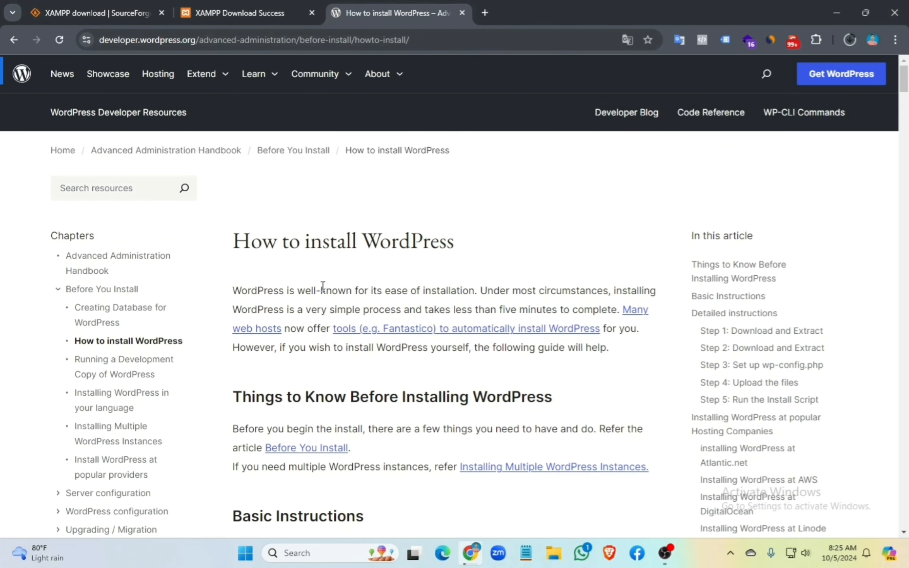
Step: Go back to the WordPress download page and check the progress of wordpress-6.6.2.zip in the recent download history
click(13, 40)
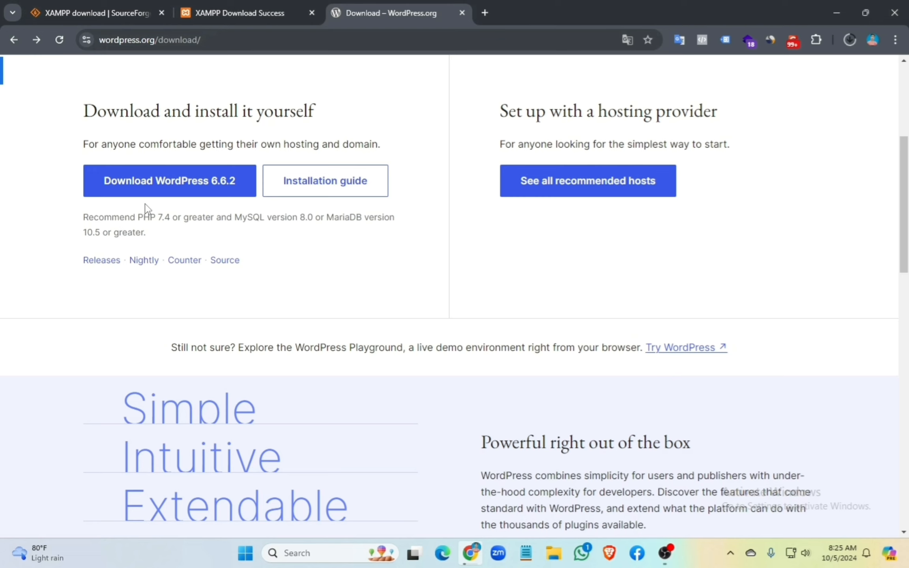
scroll(375, 248, up, 5)
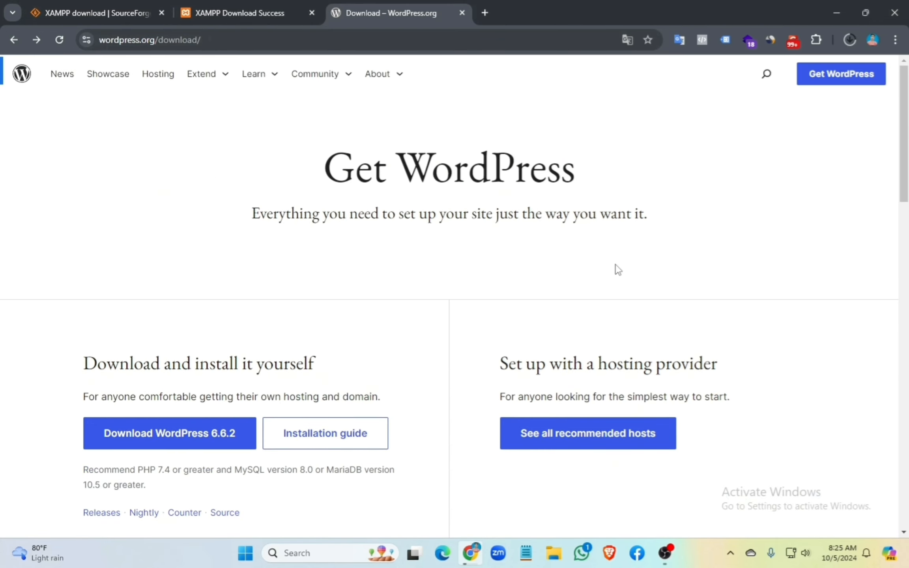
click(850, 43)
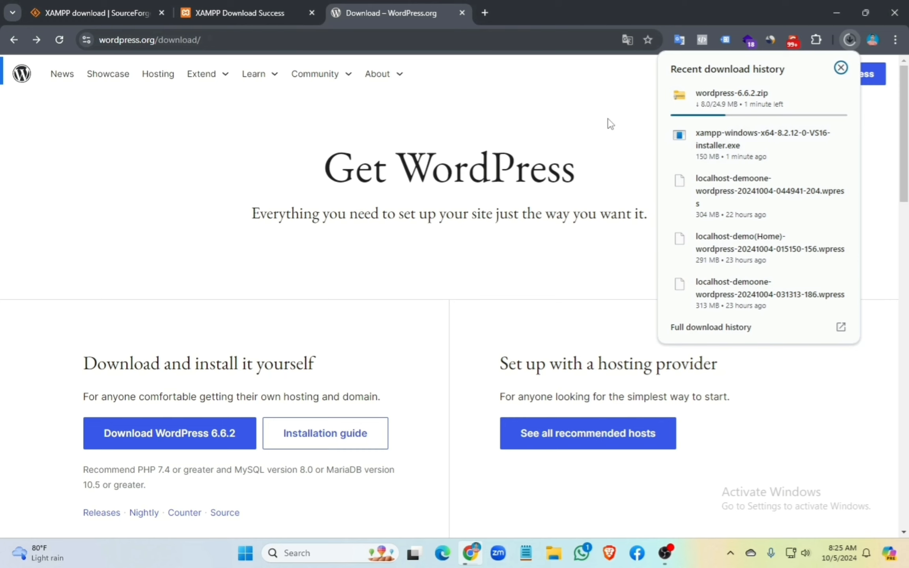
click(596, 109)
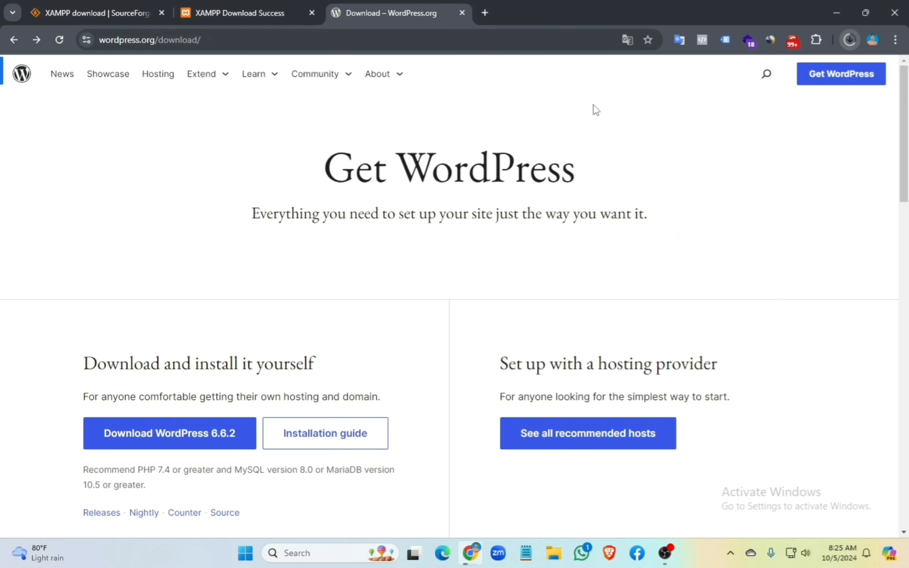
Step: Return to the XAMPP download page and launch the downloaded XAMPP installer from the recent download history
click(239, 12)
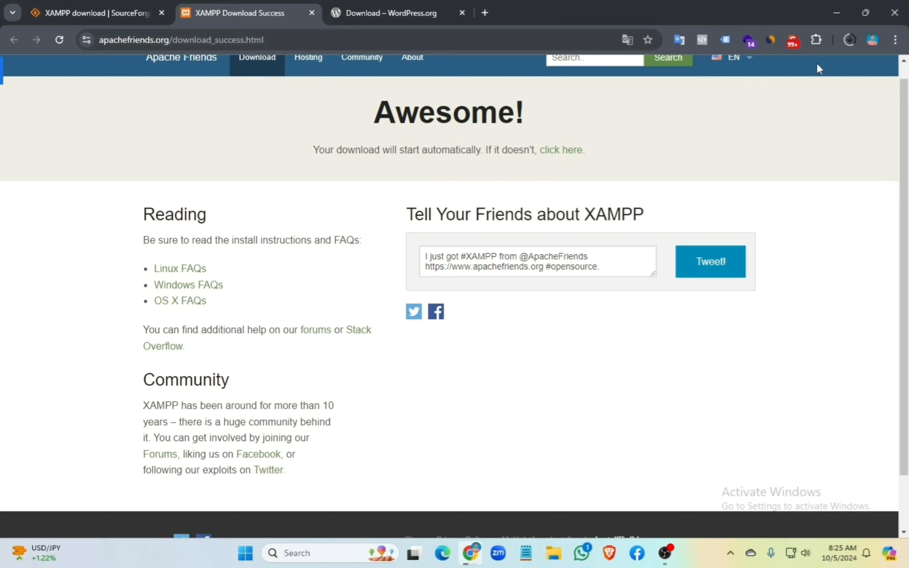
click(849, 39)
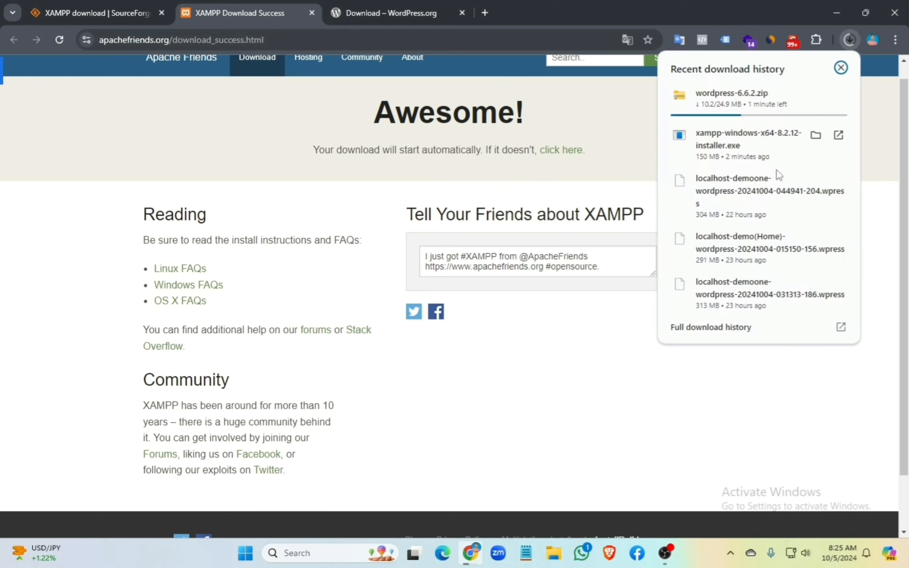
click(790, 139)
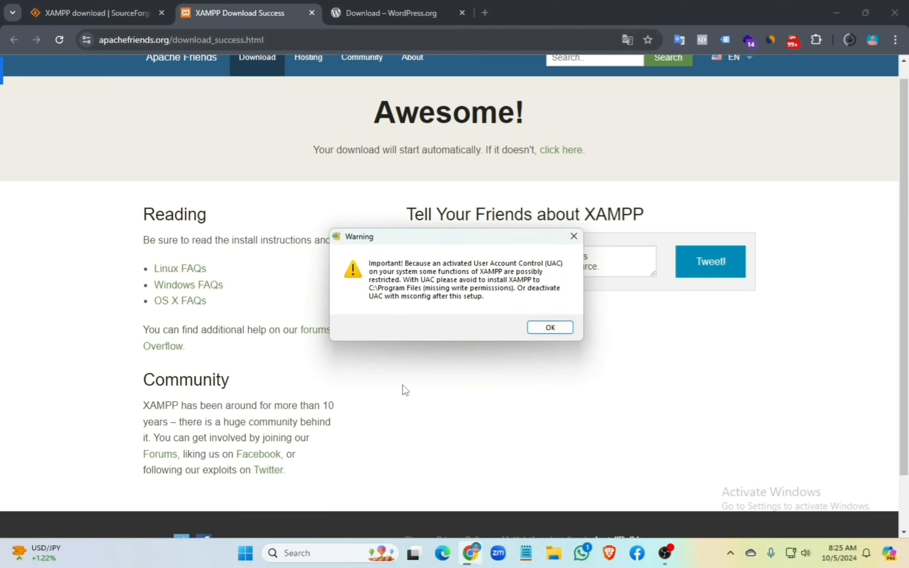
Step: Acknowledge the User Account Control warning and proceed through XAMPP setup with the default components to the installation folder choice
click(552, 328)
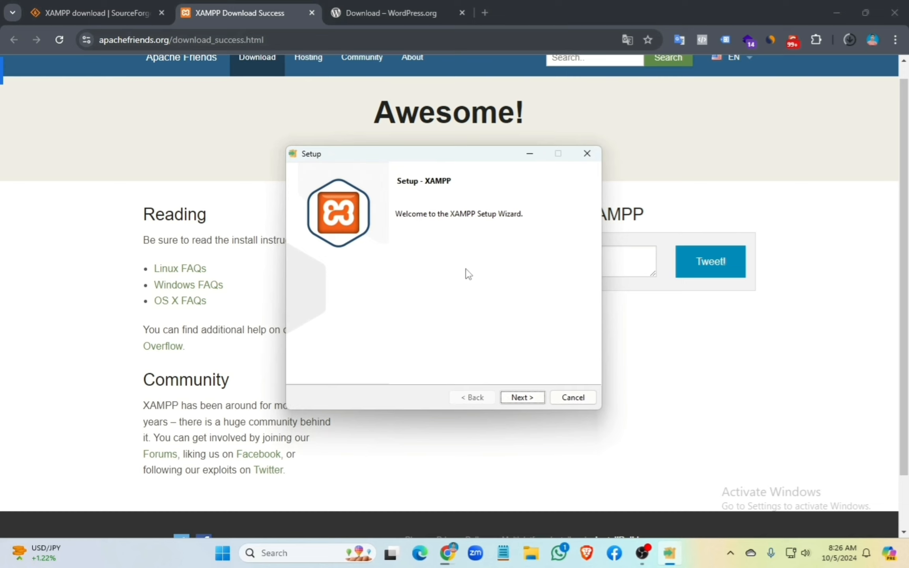
click(532, 401)
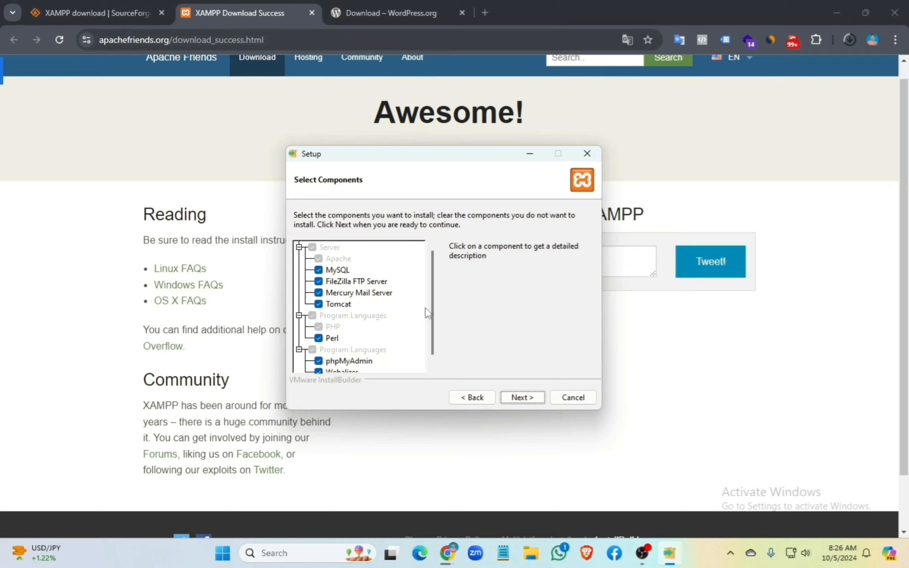
click(526, 399)
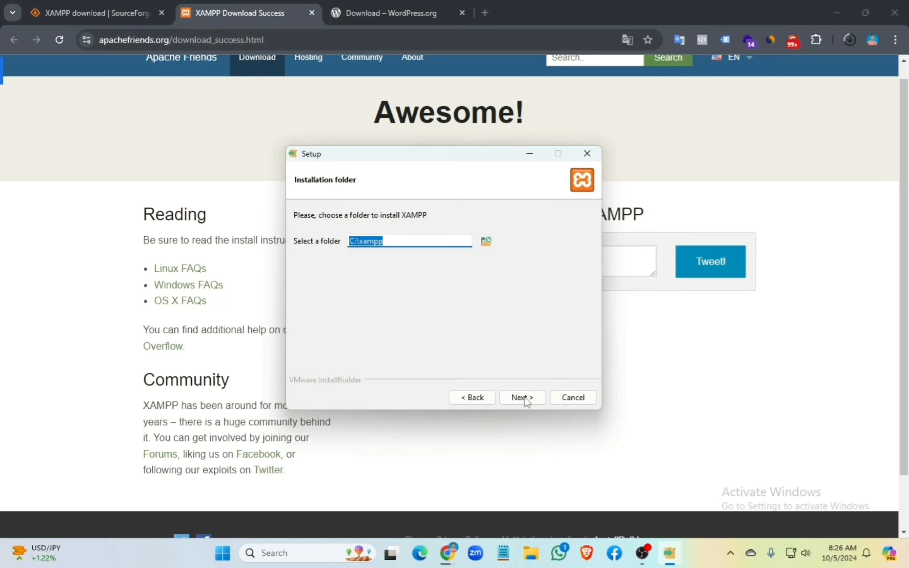
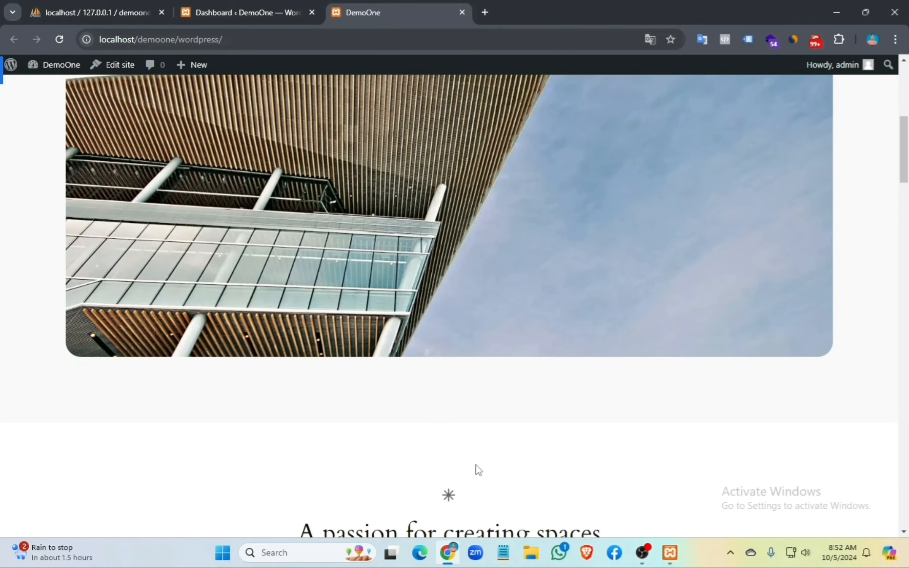
Step: Look through the DemoOne site's home page and its WordPress dashboard
scroll(500, 403, down, 8)
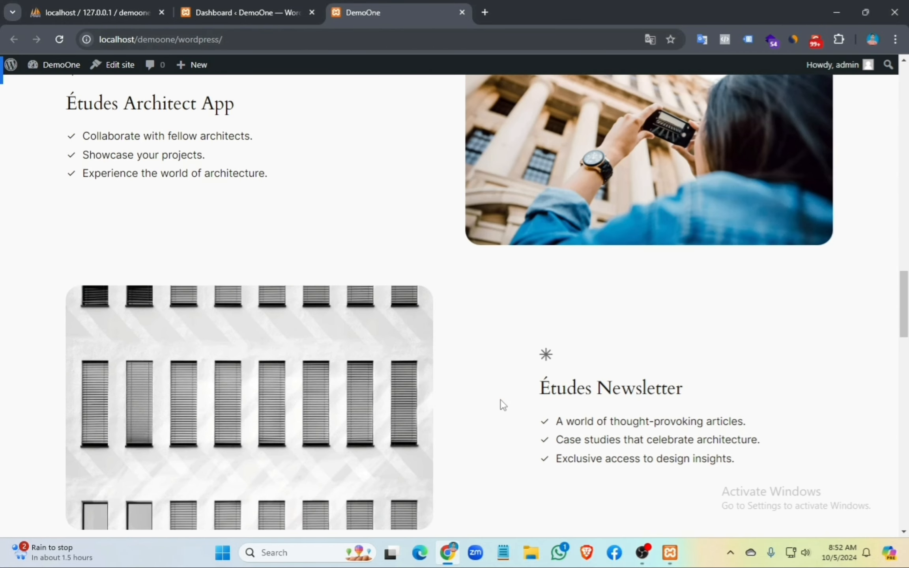
scroll(436, 396, up, 20)
scroll(436, 392, up, 13)
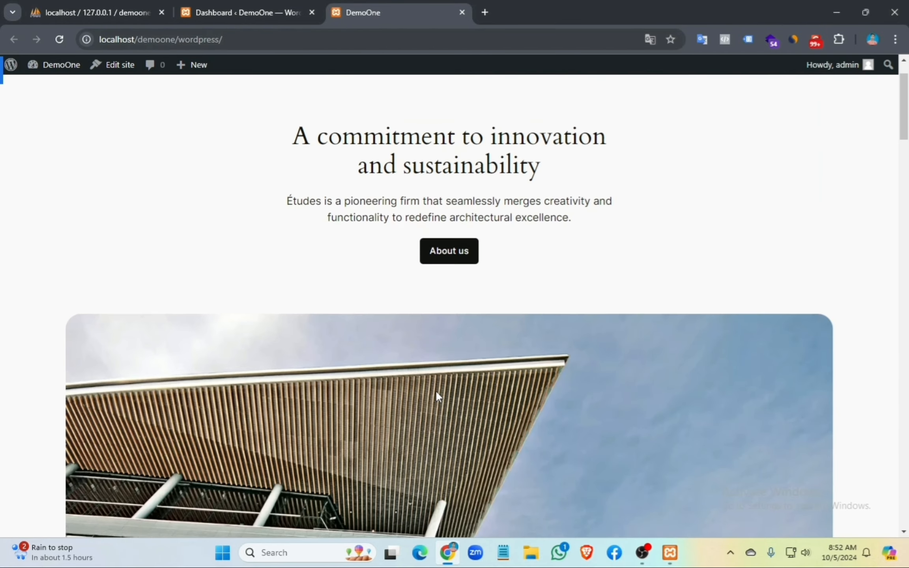
scroll(436, 392, down, 16)
scroll(437, 395, down, 18)
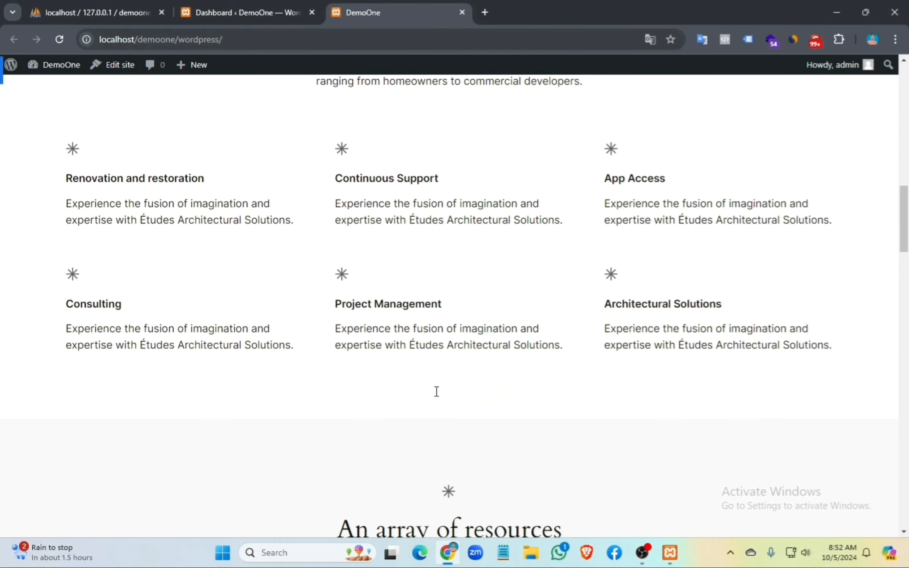
scroll(435, 390, up, 20)
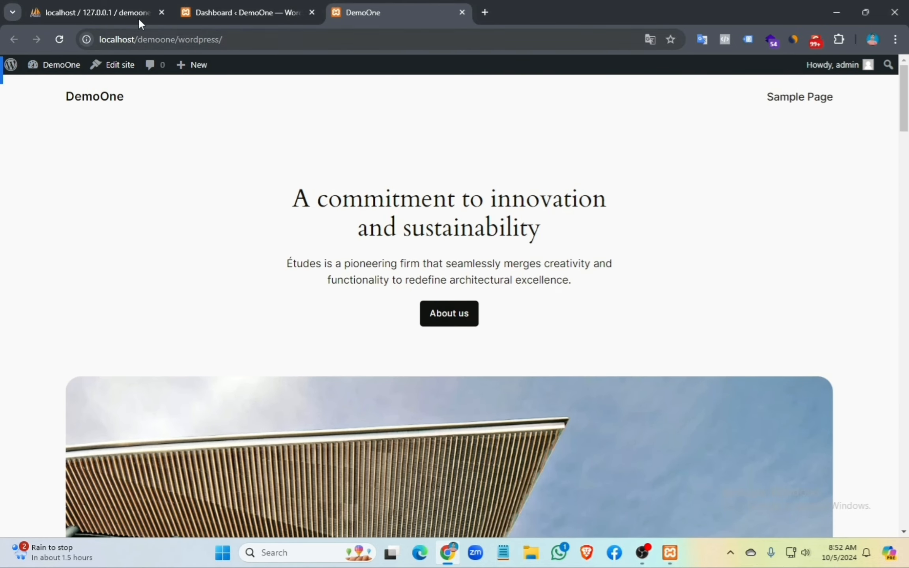
click(241, 12)
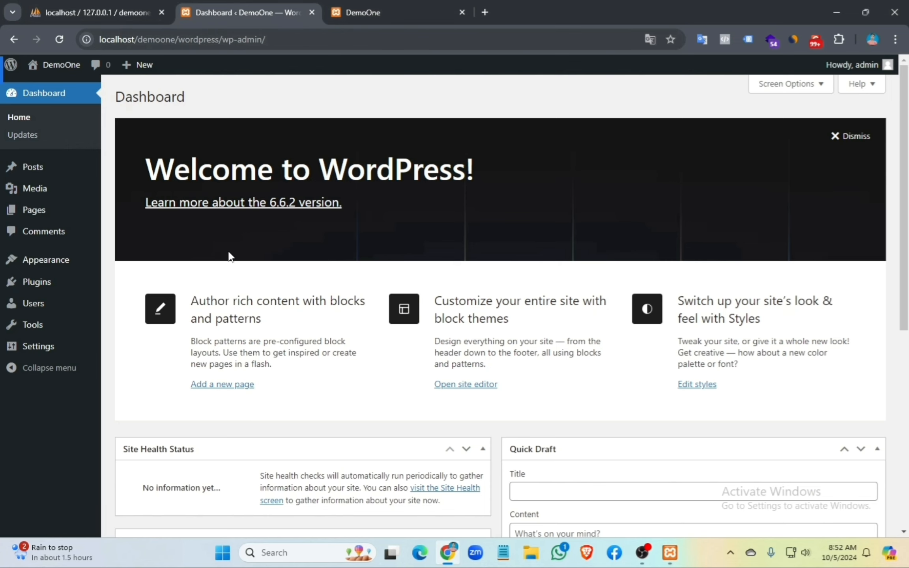
click(375, 12)
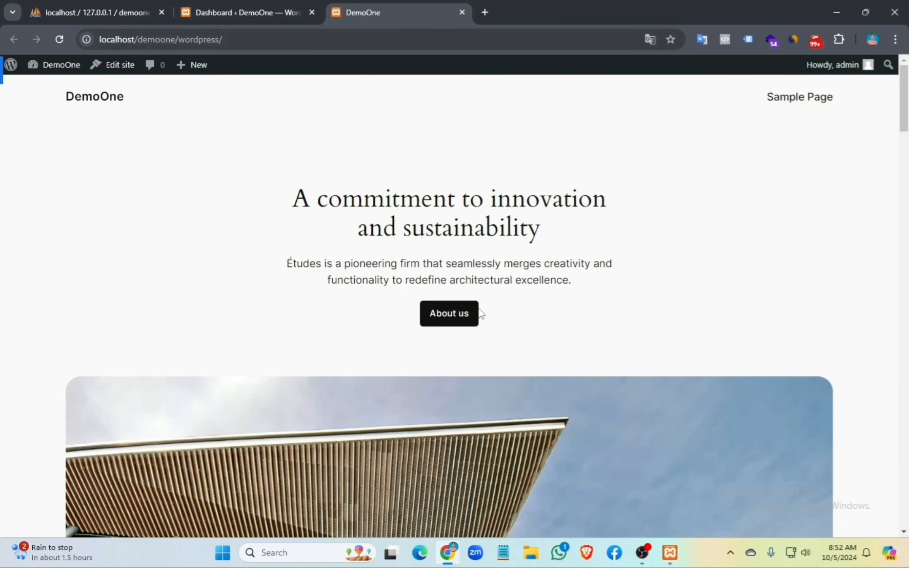
scroll(340, 338, down, 6)
Step: Hide the dashboard's Site Health Status, At a Glance, Activity, Quick Draft, WordPress Events and News, and Welcome elements
click(265, 4)
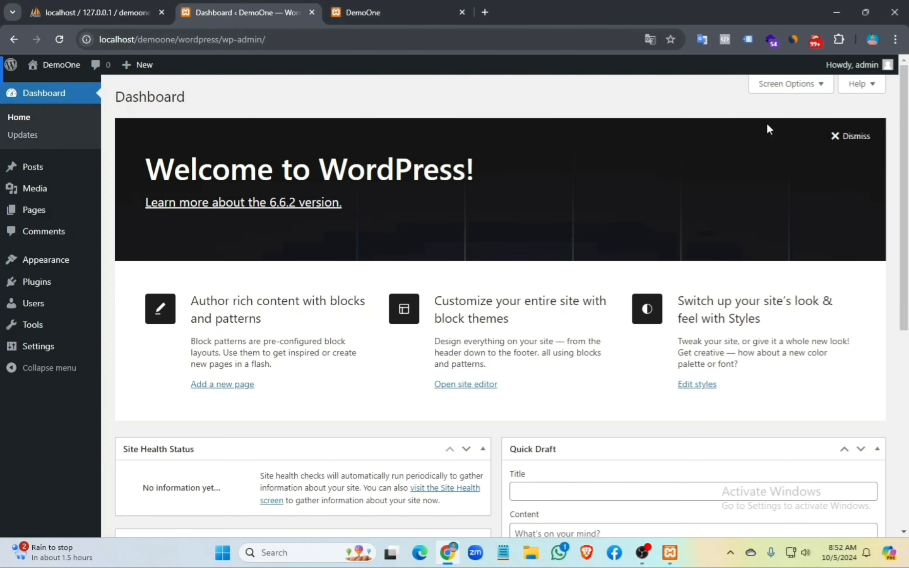
click(787, 84)
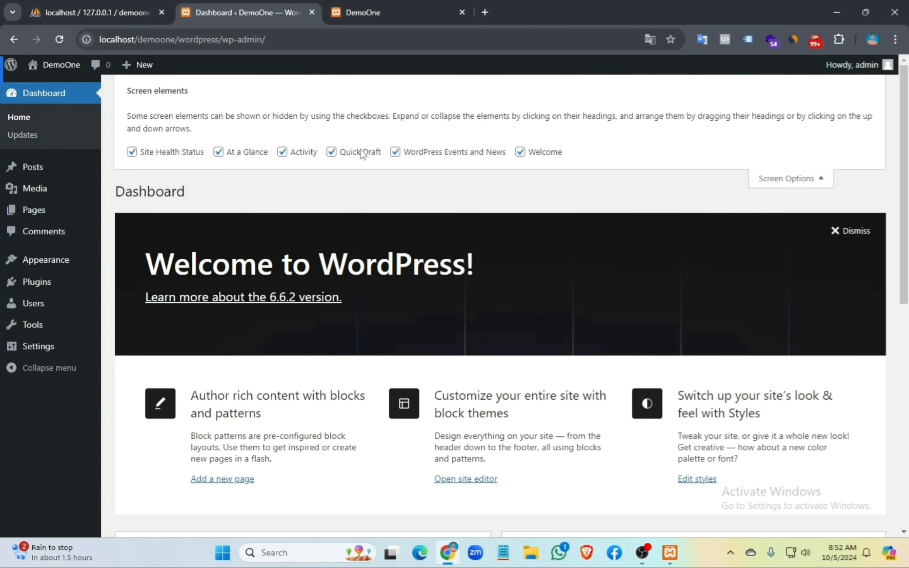
click(133, 152)
click(218, 152)
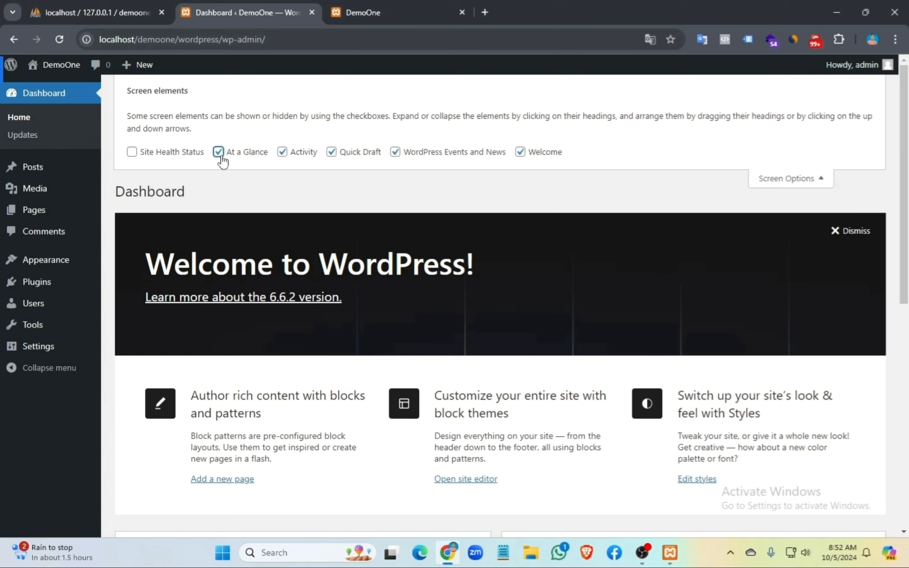
click(283, 153)
click(332, 152)
click(395, 152)
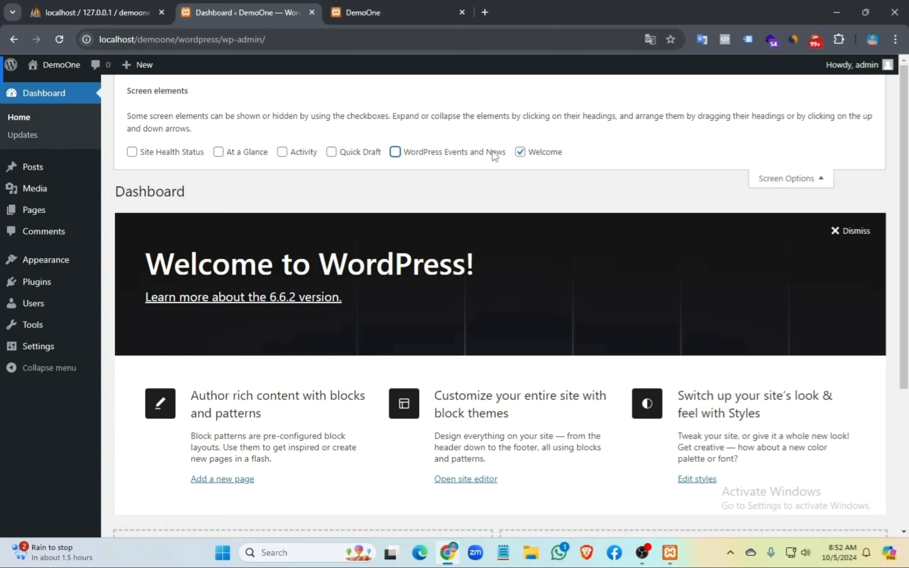
click(520, 152)
click(781, 189)
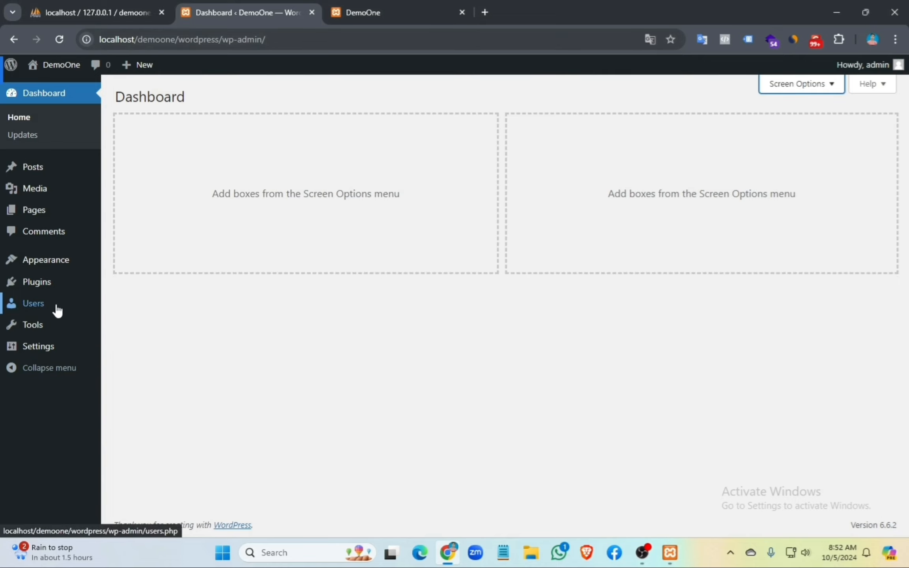
Step: Delete the Twenty Twenty-Two theme from the installed themes
mouse_move(56, 272)
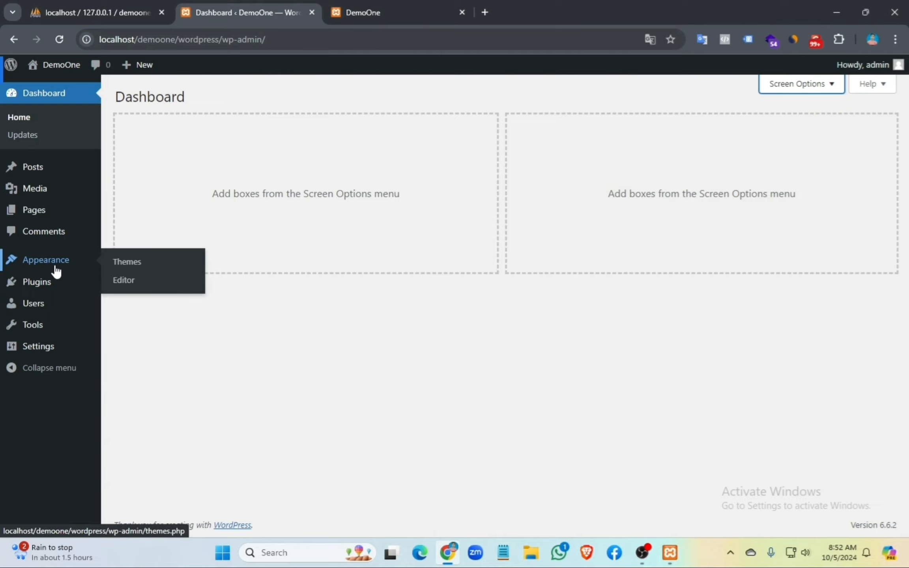
click(149, 262)
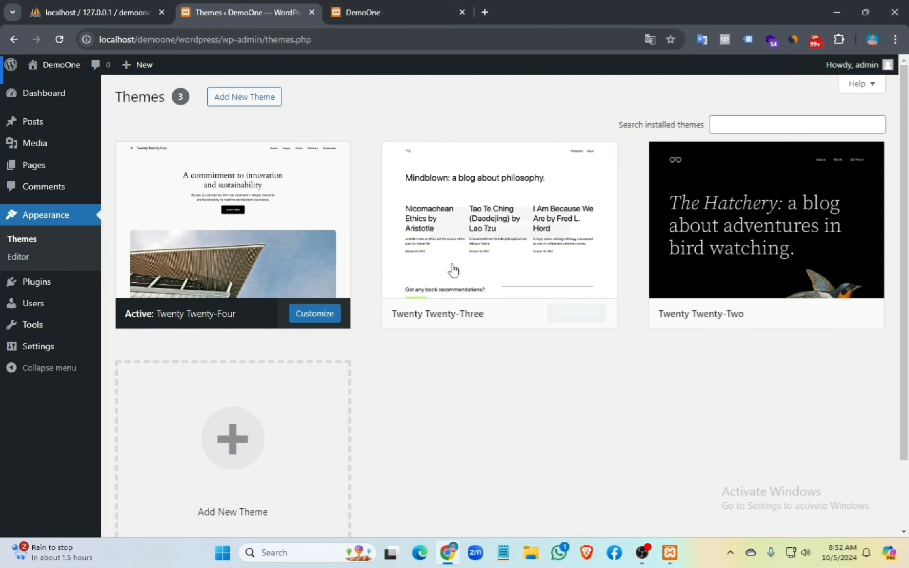
click(741, 197)
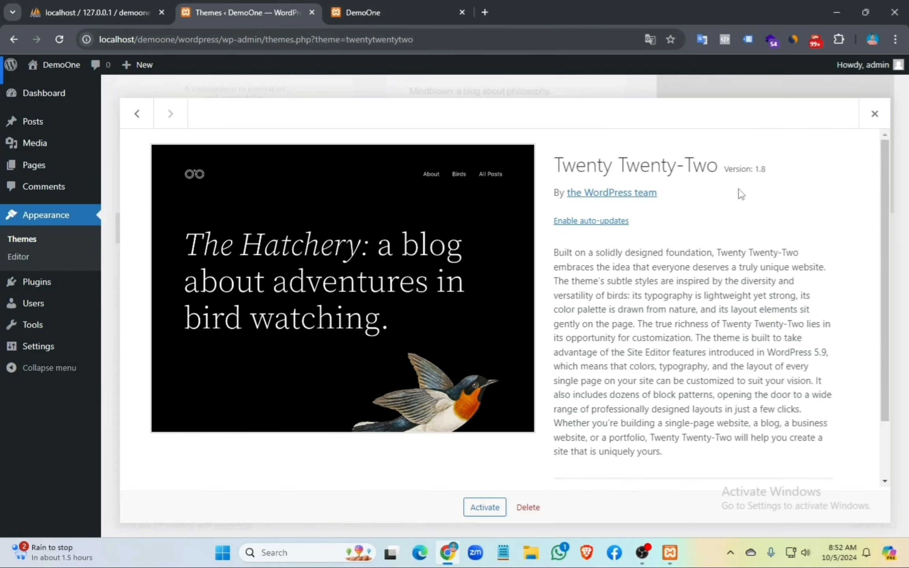
click(532, 507)
click(509, 144)
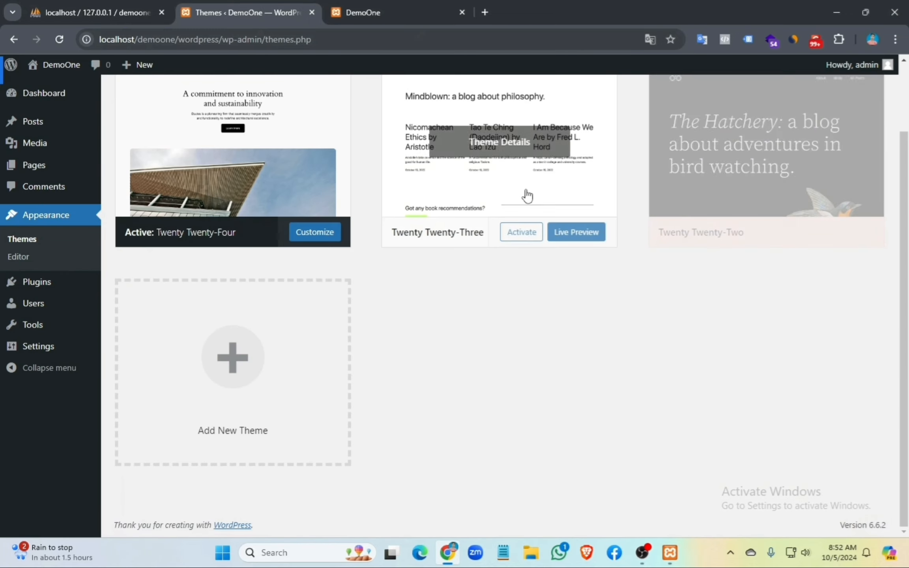
Step: Delete the Twenty Twenty-Three theme from the installed themes
click(577, 174)
click(524, 515)
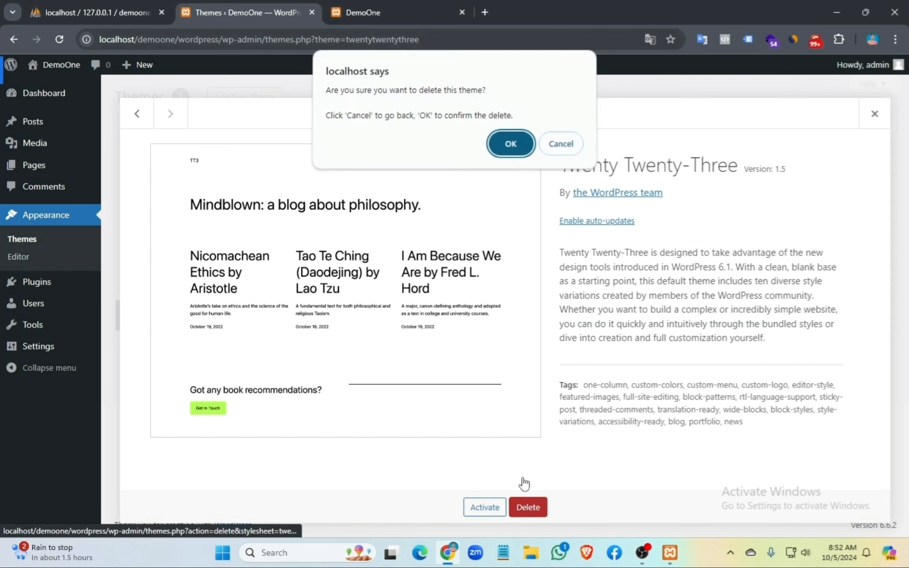
click(511, 144)
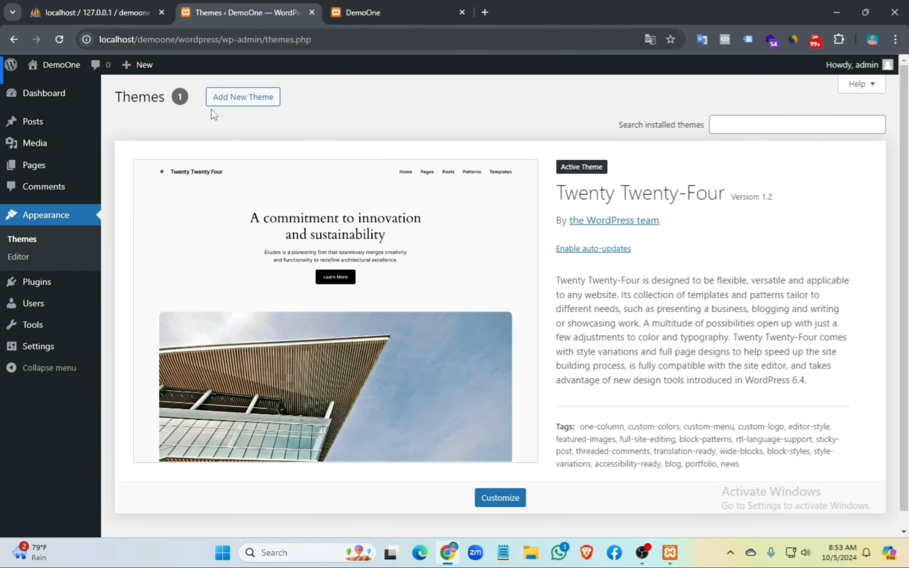
Step: Install the WoodMart theme from the woodmart.7.5.1.zip file in Downloads and activate it
click(235, 97)
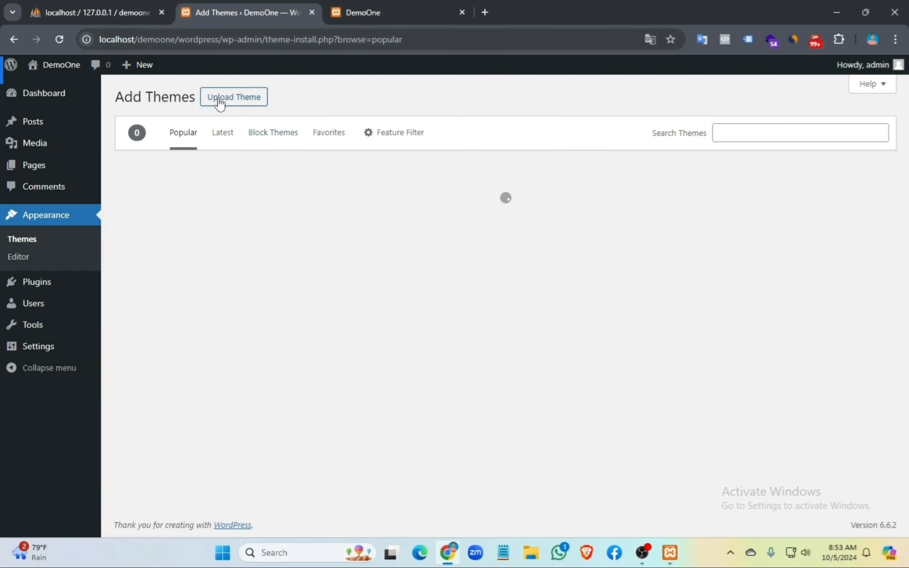
click(234, 104)
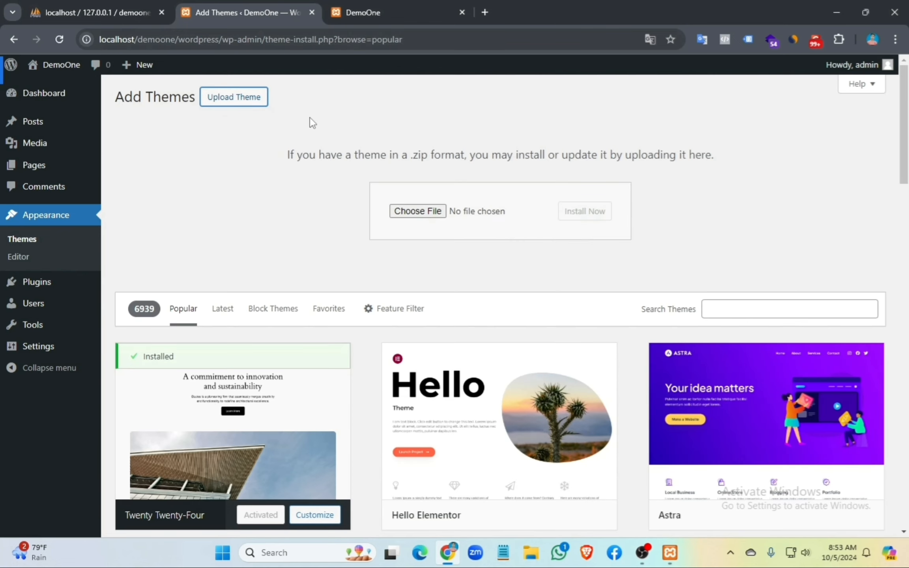
click(420, 215)
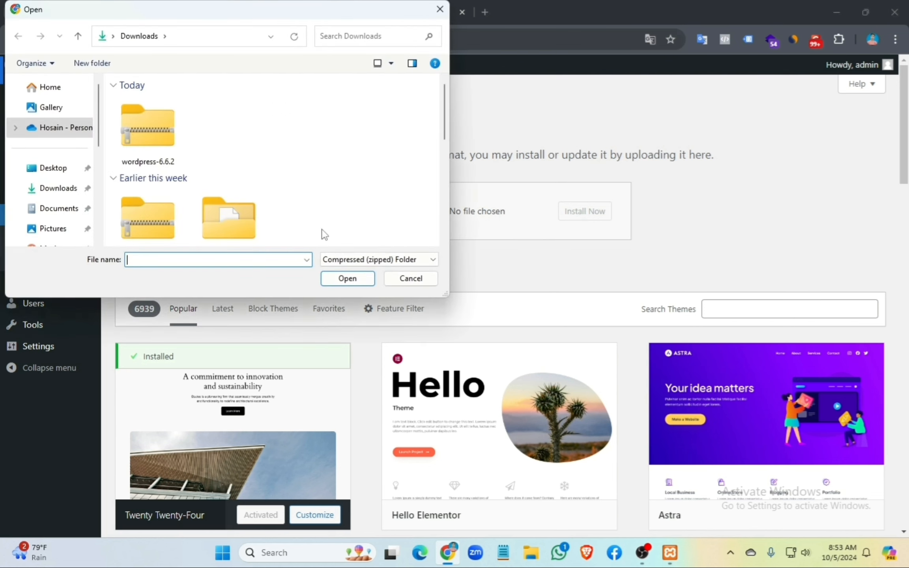
scroll(198, 169, down, 1)
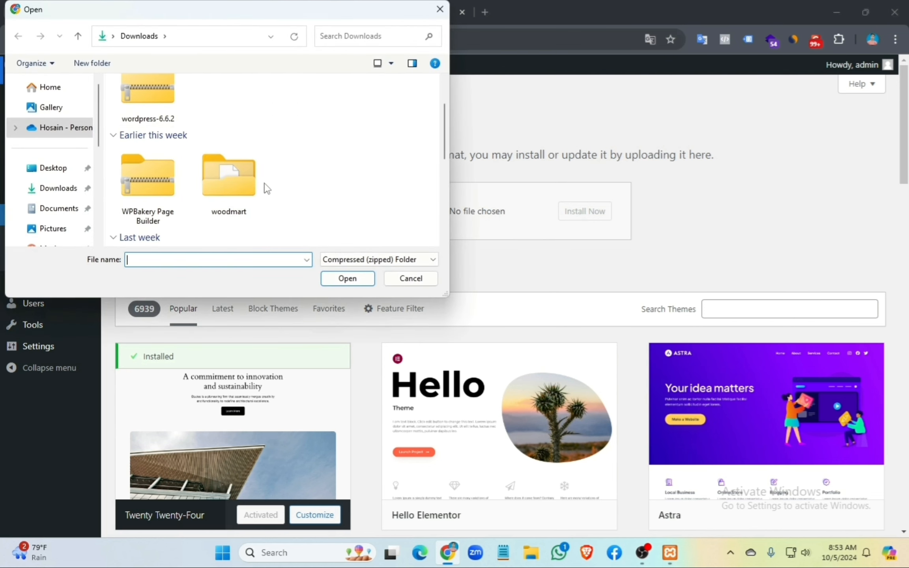
scroll(267, 189, down, 3)
scroll(265, 189, up, 2)
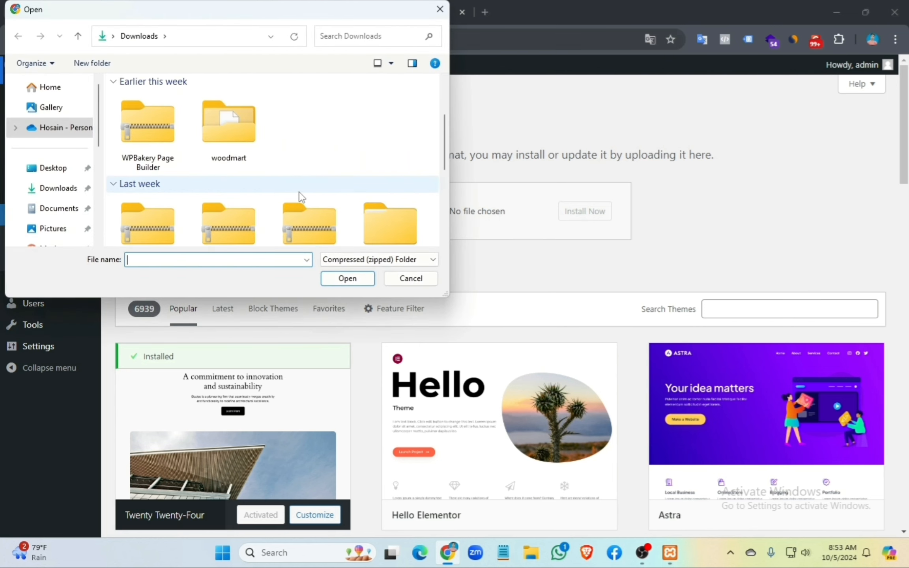
scroll(301, 196, down, 1)
scroll(285, 211, down, 1)
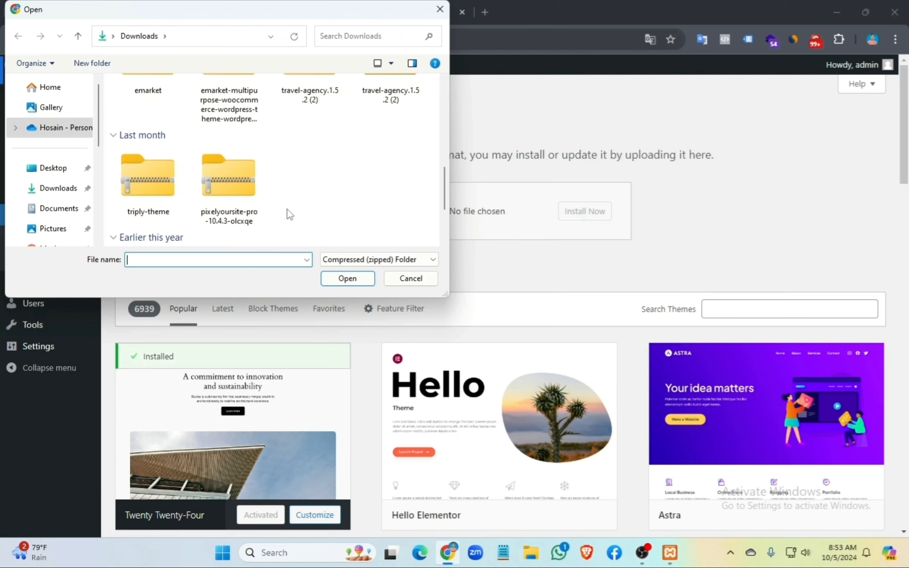
scroll(287, 208, down, 1)
double_click(168, 215)
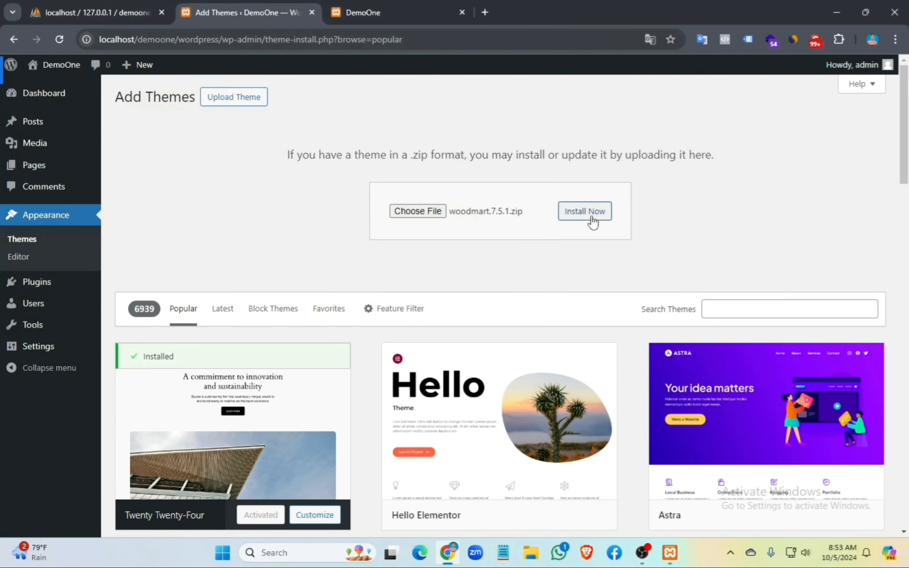
click(590, 220)
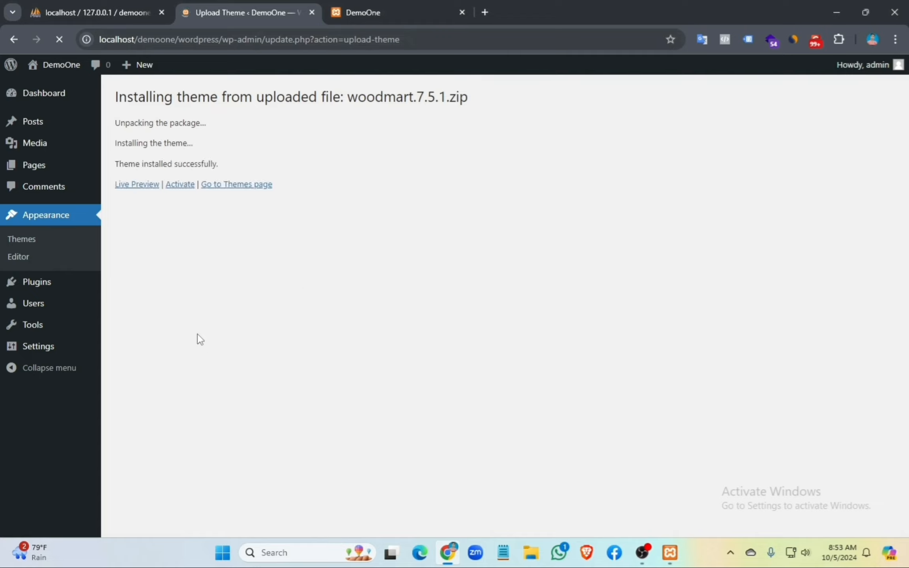
click(180, 189)
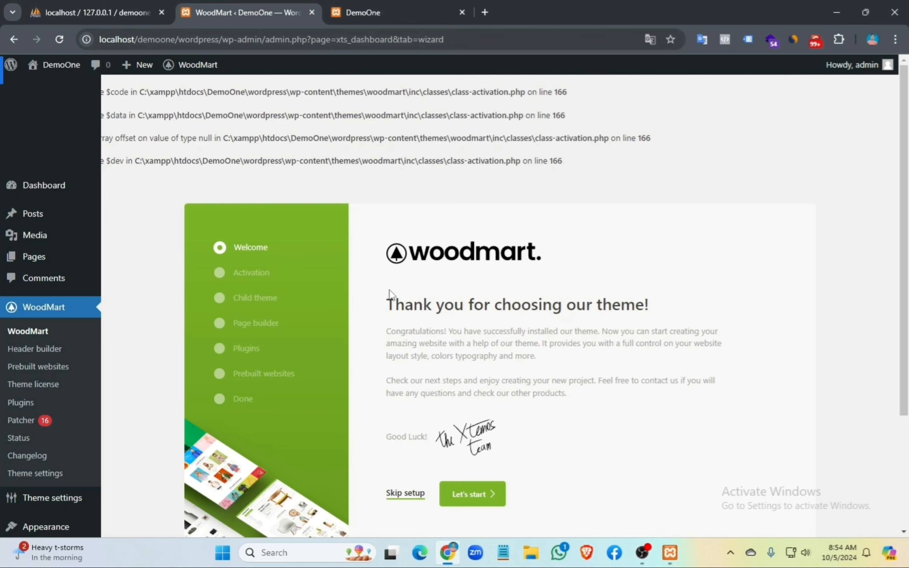
Step: Start the WoodMart setup wizard and continue past the theme license stage
scroll(442, 446, down, 4)
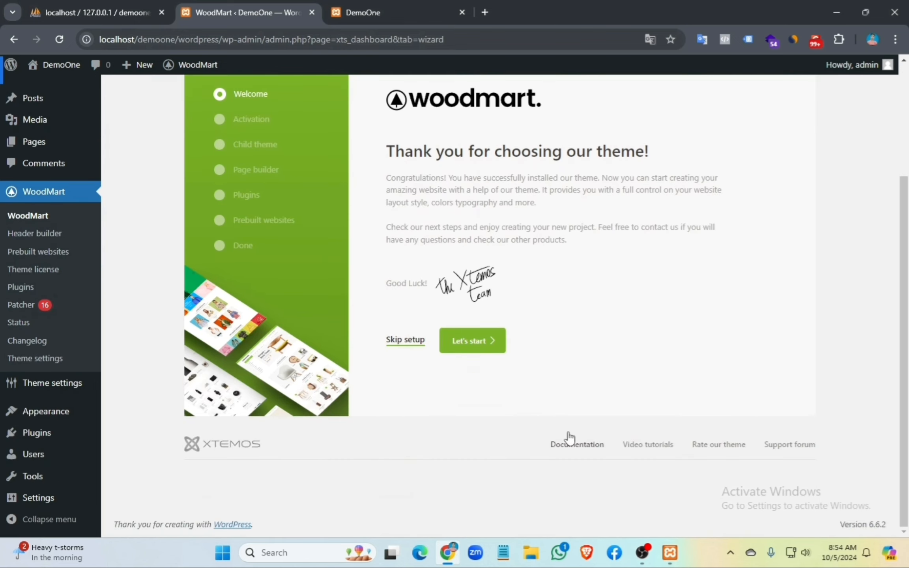
scroll(570, 437, up, 4)
scroll(516, 474, down, 1)
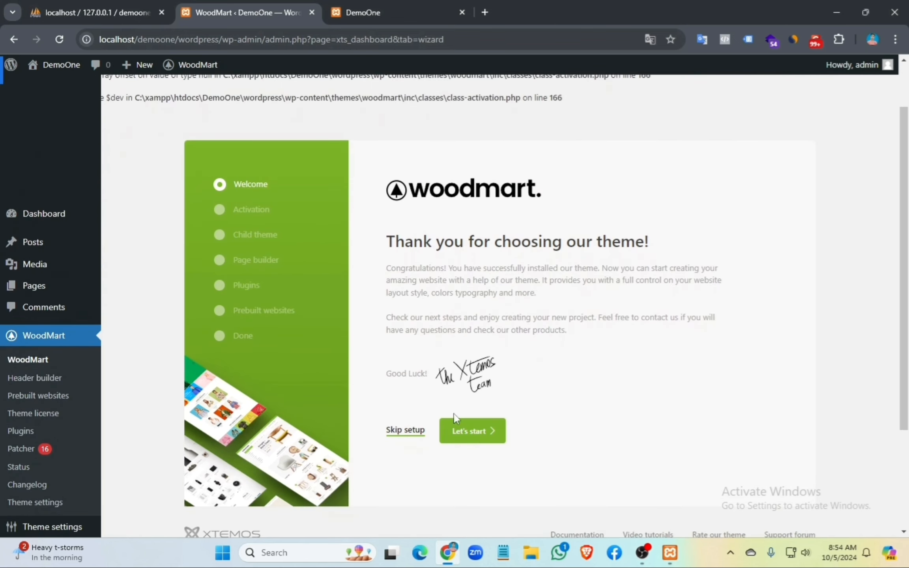
click(494, 441)
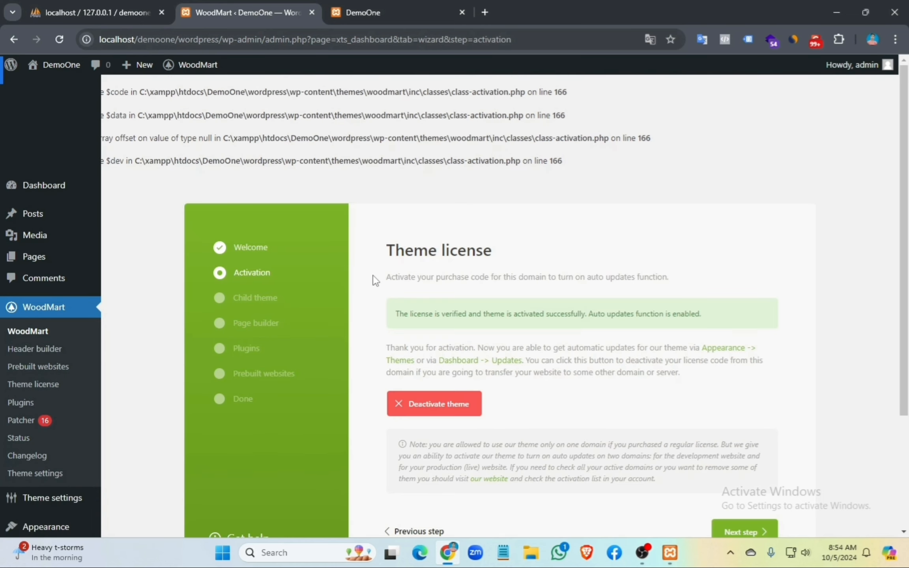
scroll(394, 278, down, 3)
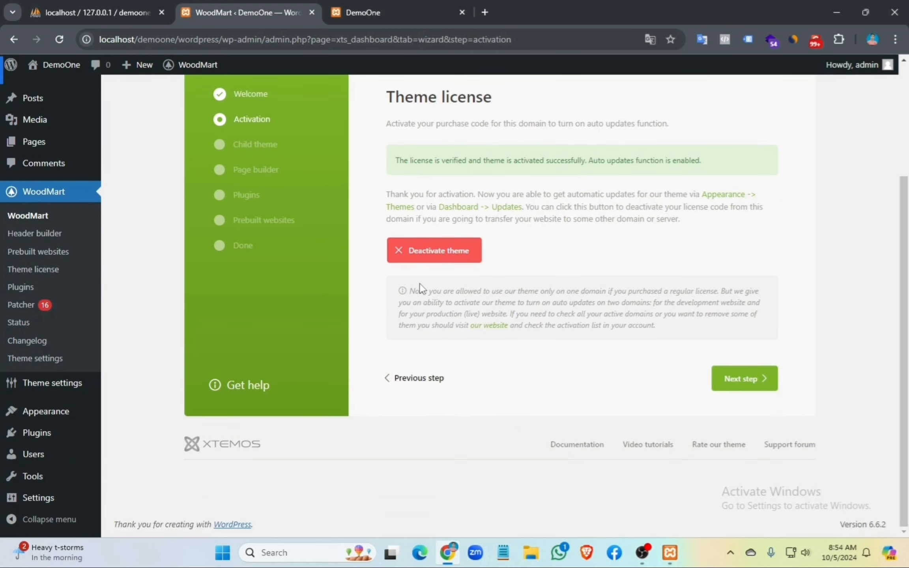
click(747, 387)
Step: Install the WoodMart child theme and continue to the page builder choice
scroll(654, 303, down, 3)
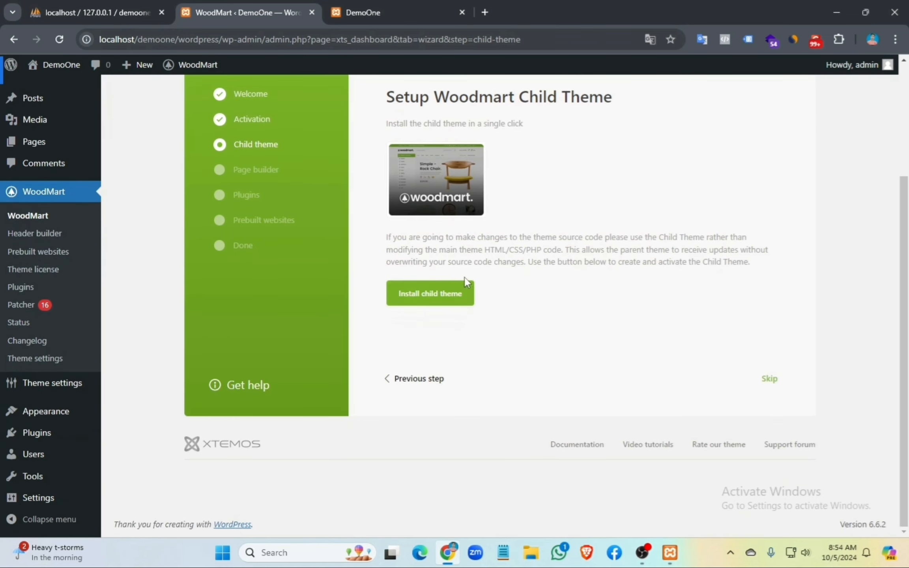
click(443, 302)
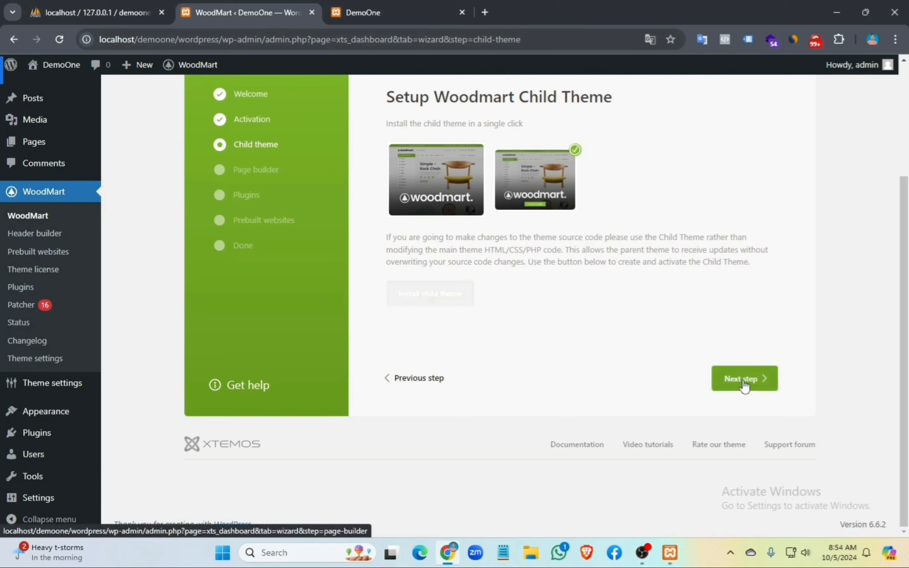
click(743, 382)
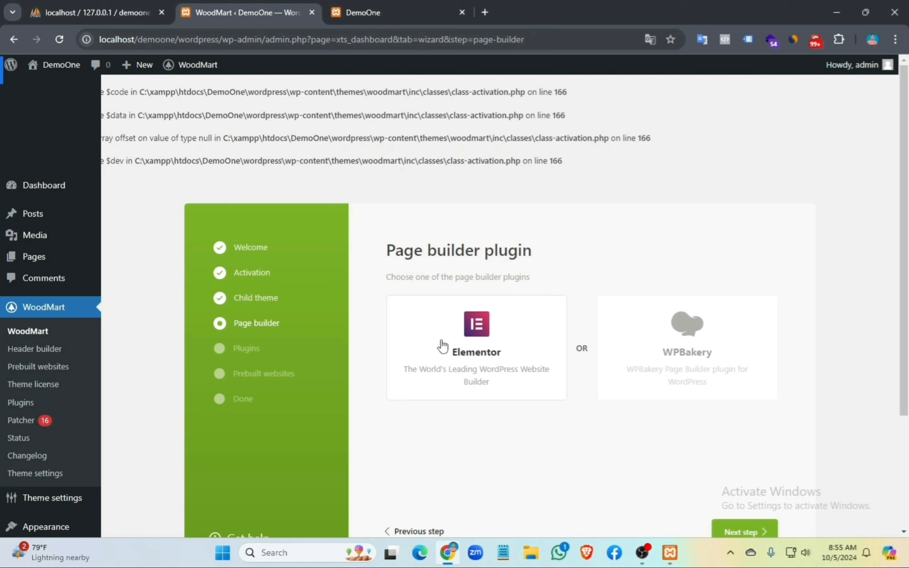
Step: Choose Elementor as the page builder plugin and continue to the plugins stage
scroll(493, 344, down, 3)
scroll(495, 344, down, 1)
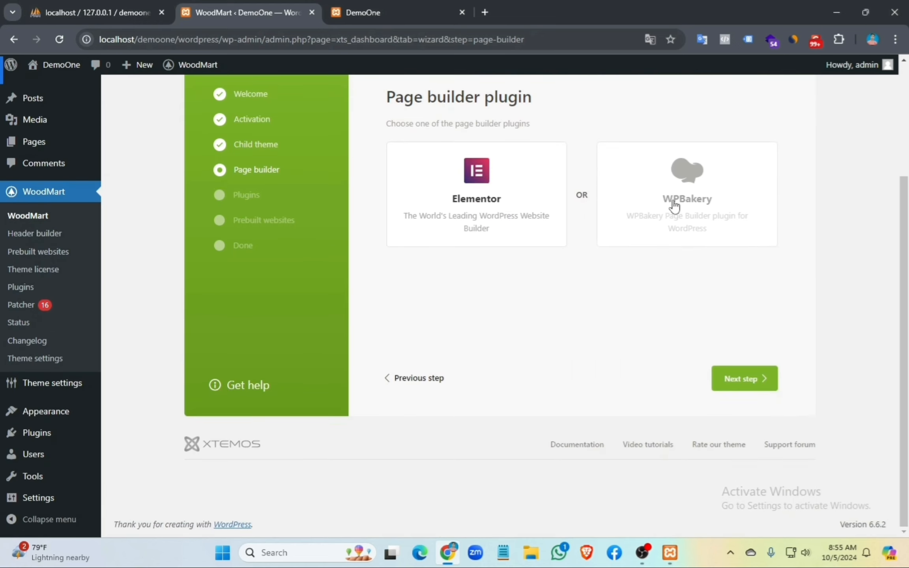
click(650, 192)
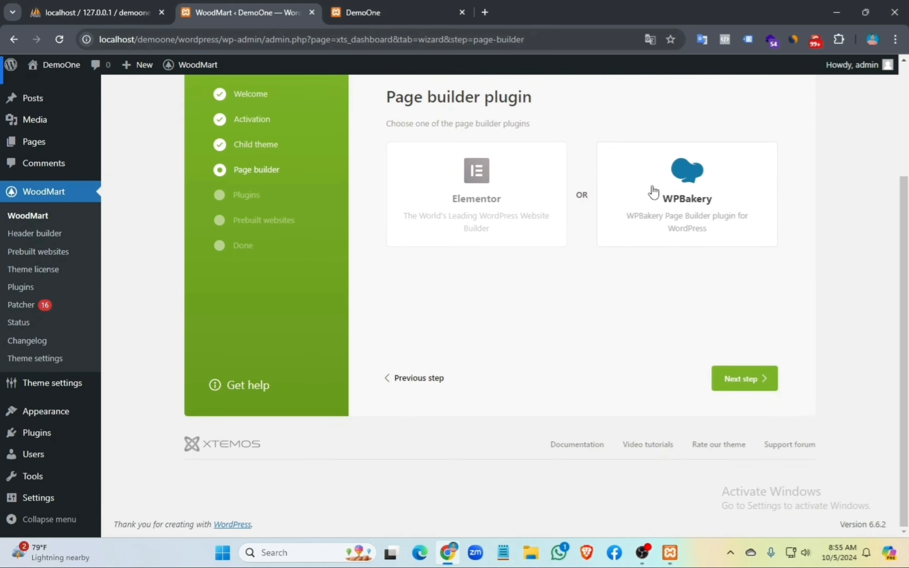
click(448, 203)
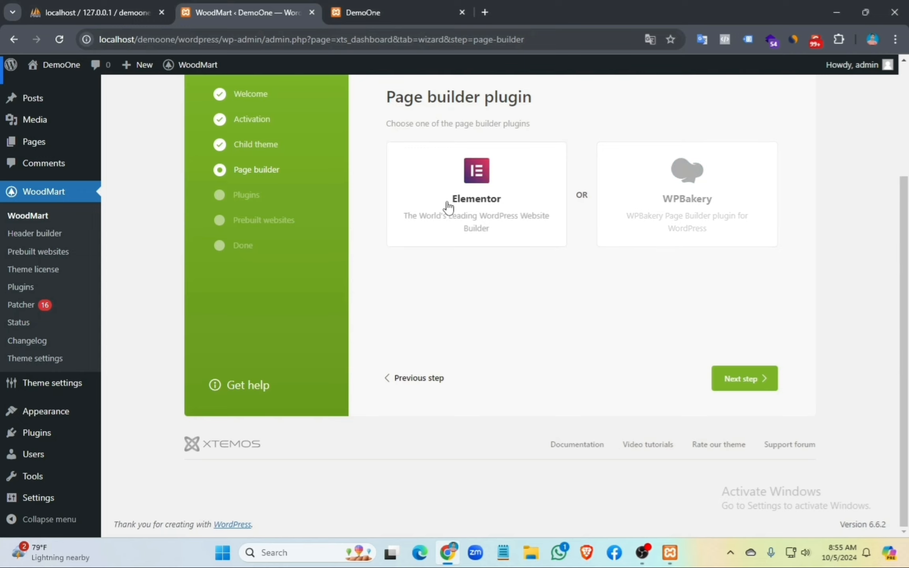
click(742, 378)
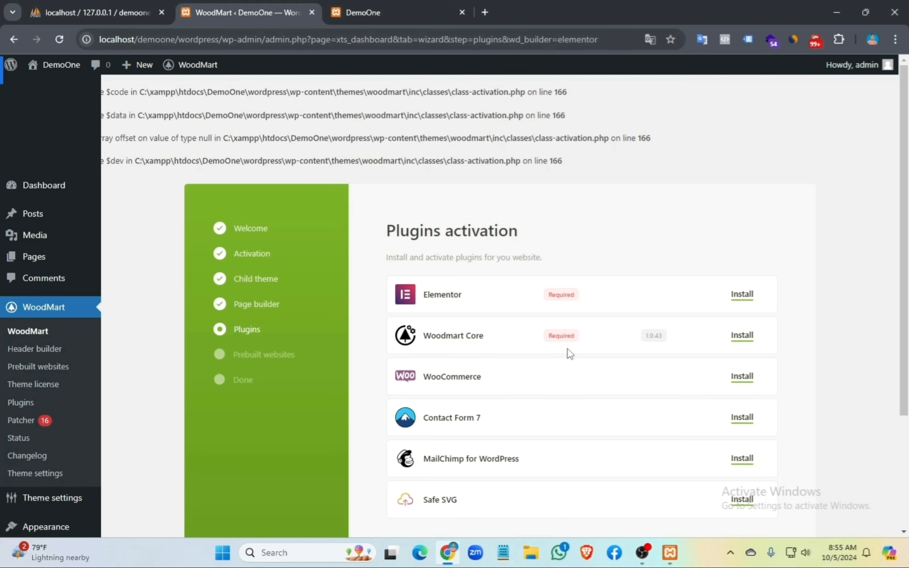
Step: Install and activate all the plugins listed in the setup wizard and continue to the prebuilt websites
scroll(560, 355, down, 3)
scroll(552, 358, up, 4)
scroll(517, 291, down, 4)
scroll(386, 347, up, 4)
scroll(493, 265, down, 3)
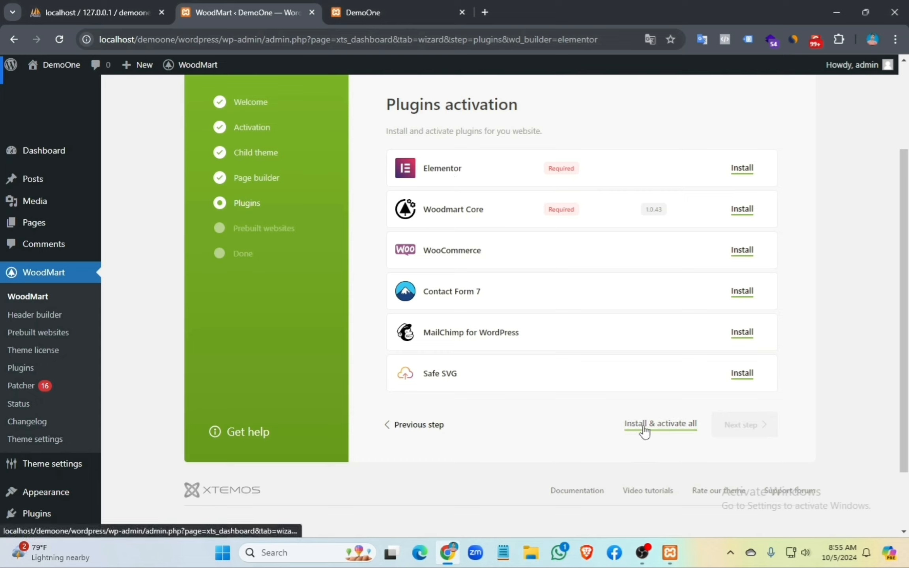
click(689, 431)
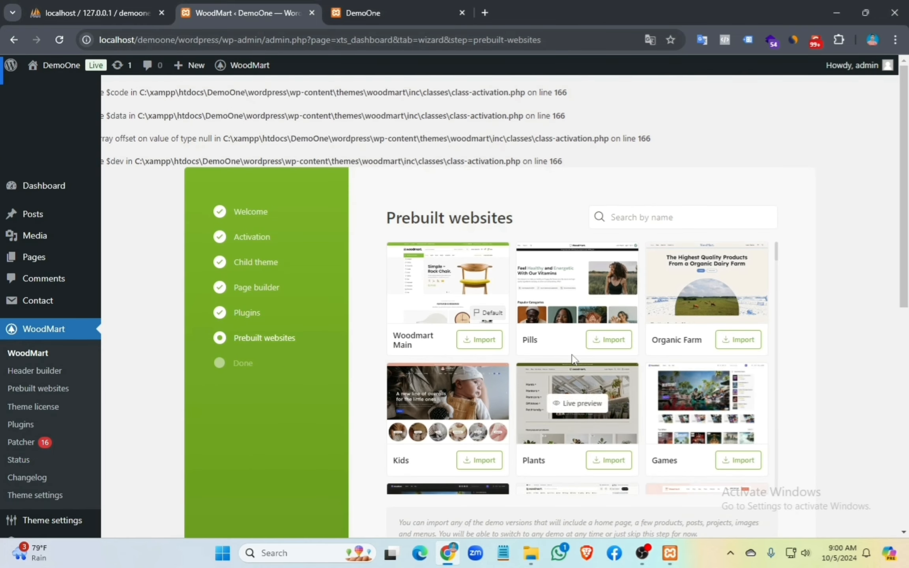
Step: Look through the prebuilt websites offered by the WoodMart setup wizard
scroll(543, 338, down, 5)
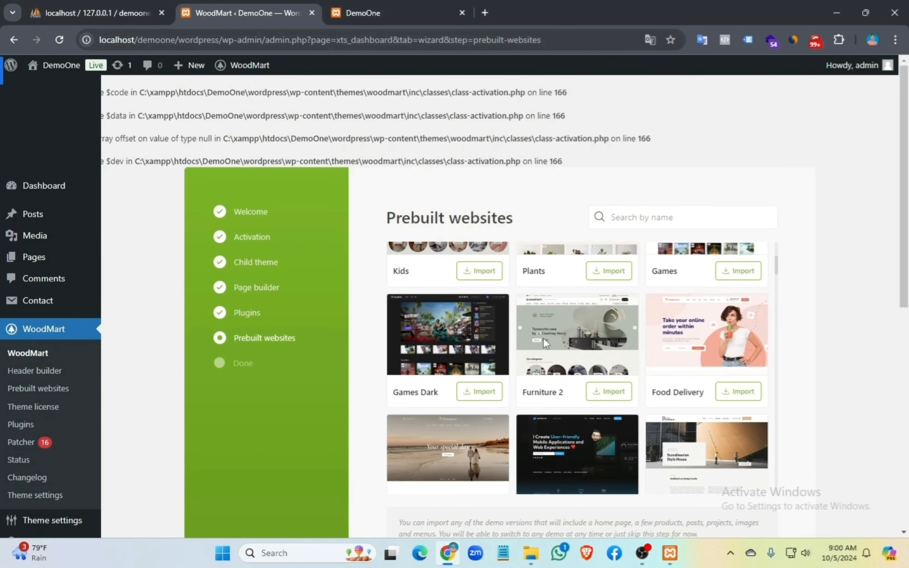
scroll(543, 338, up, 5)
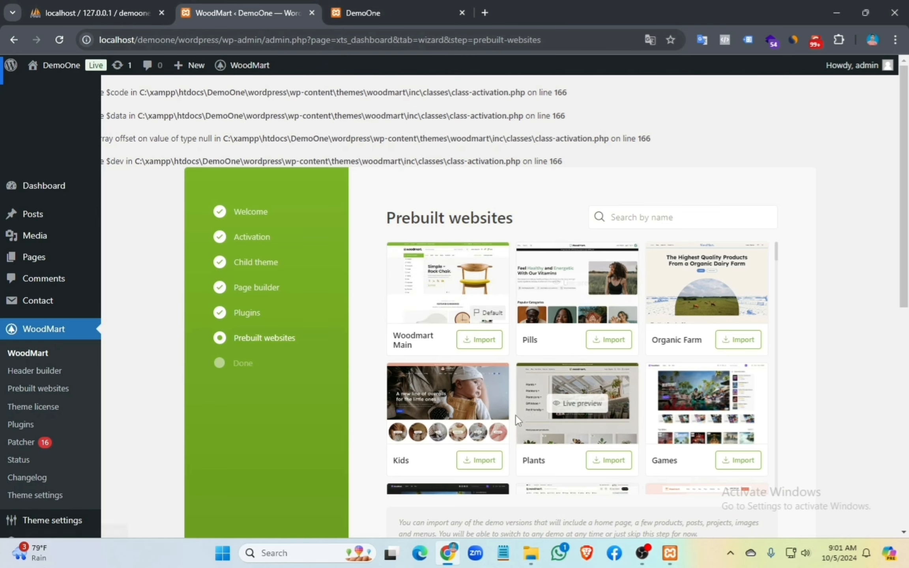
scroll(545, 395, down, 2)
scroll(543, 403, down, 3)
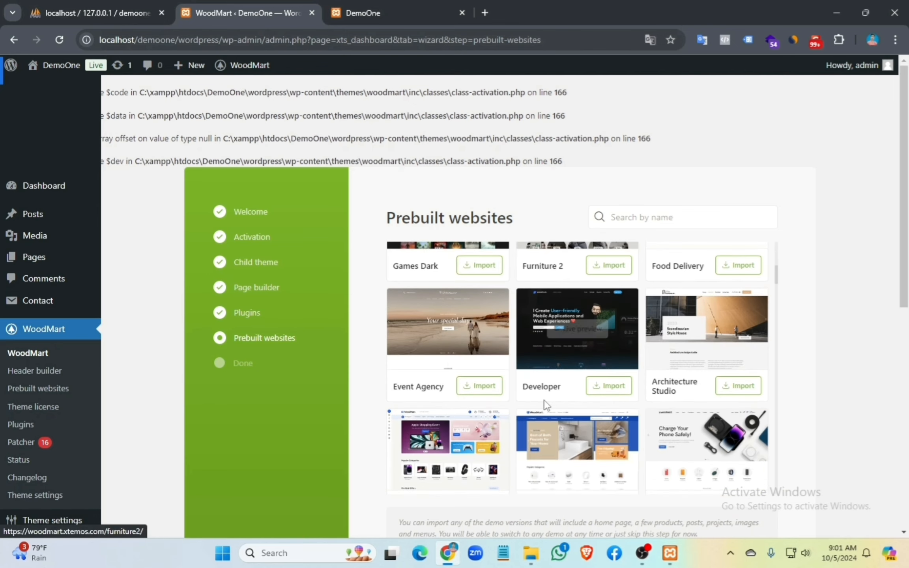
scroll(529, 377, up, 5)
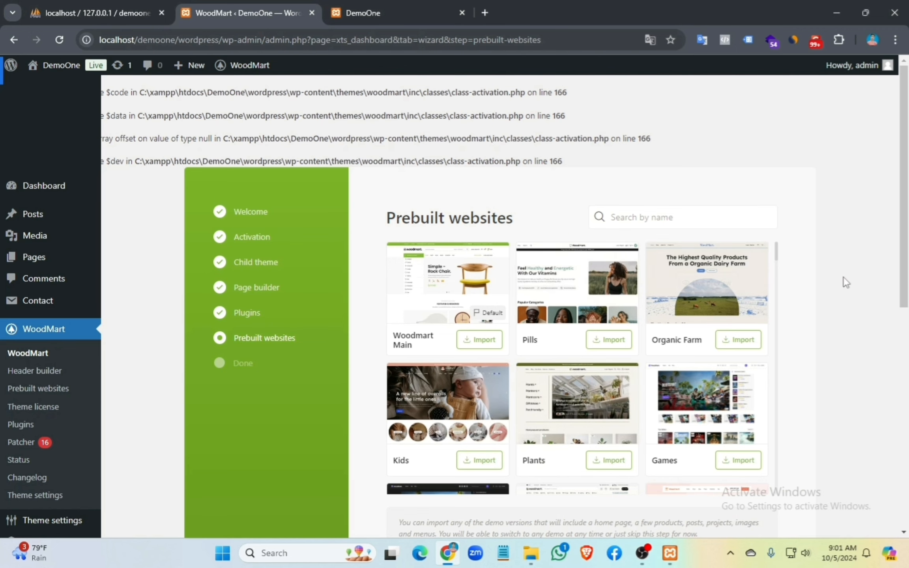
scroll(883, 293, down, 2)
scroll(883, 293, down, 2)
scroll(554, 355, up, 4)
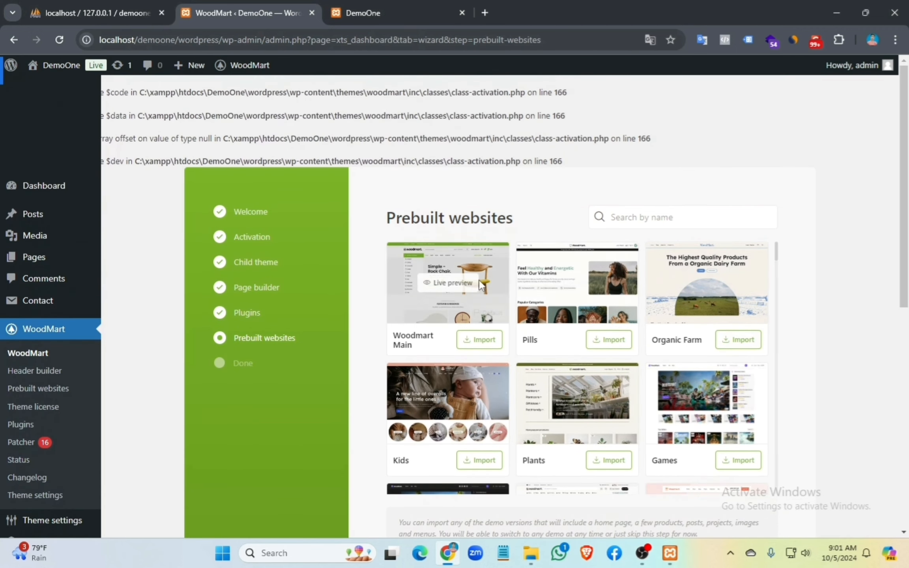
Step: Open the live previews of the Woodmart Main, Games and Kids prebuilt websites in new browser tabs
right_click(471, 283)
click(494, 288)
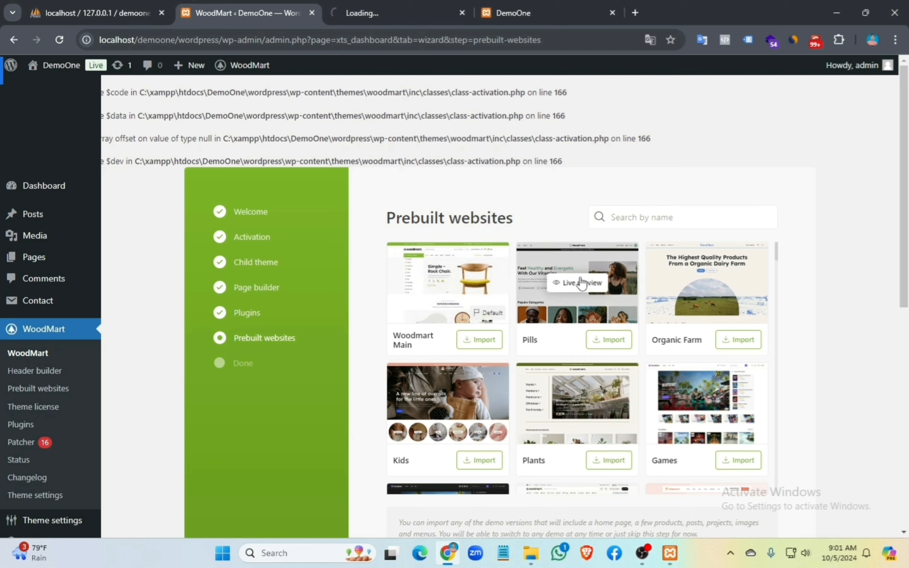
right_click(579, 278)
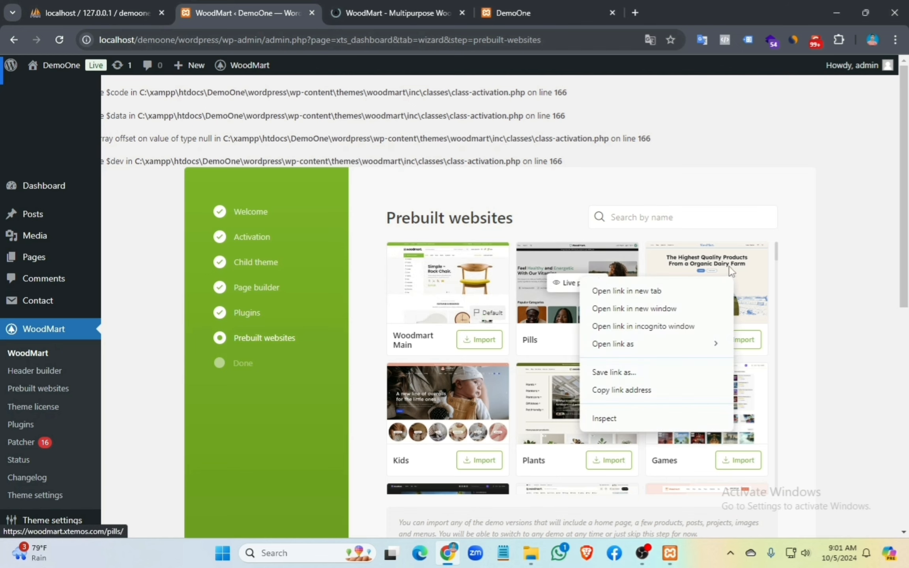
click(822, 275)
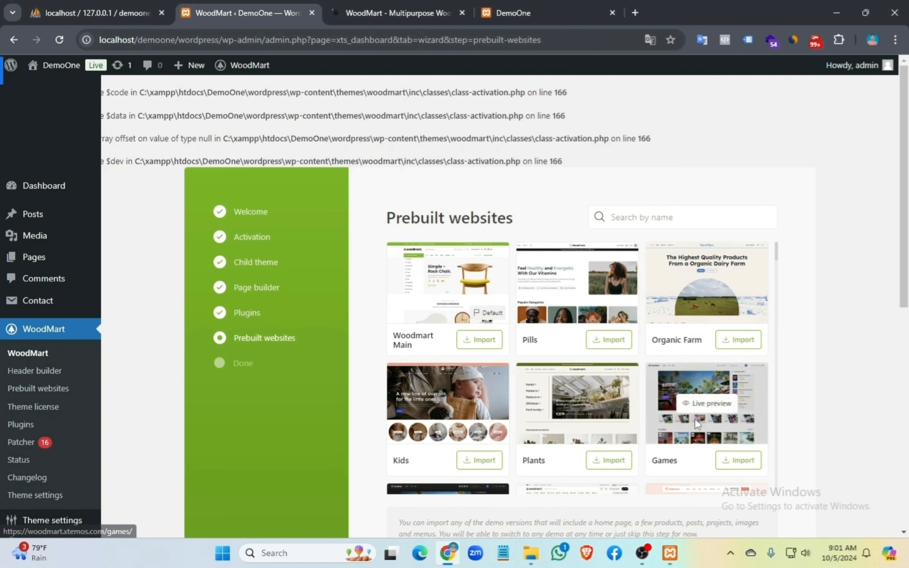
right_click(700, 396)
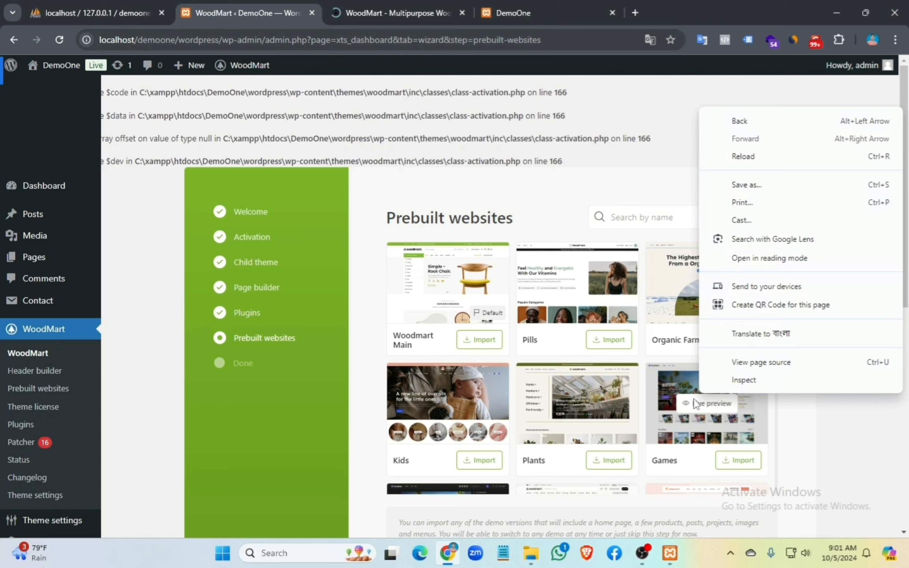
right_click(699, 414)
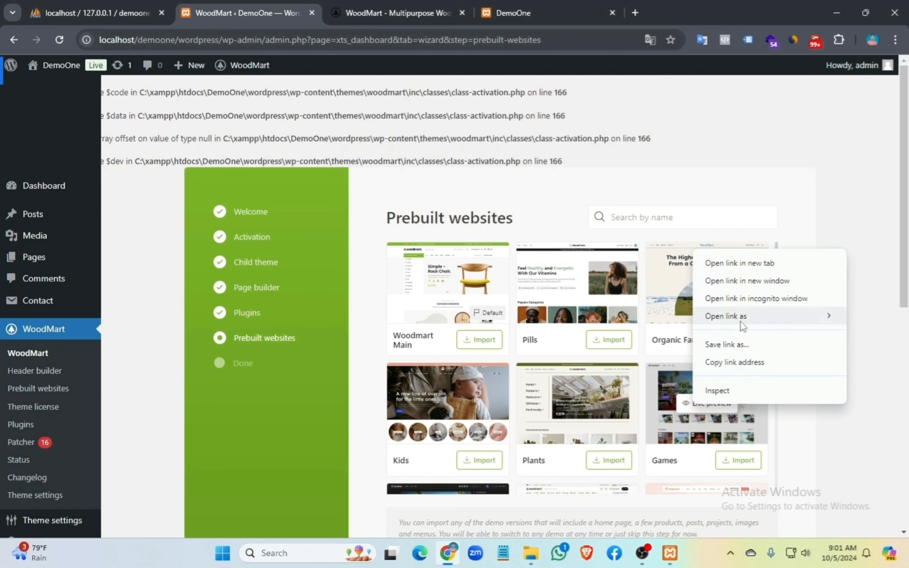
click(723, 263)
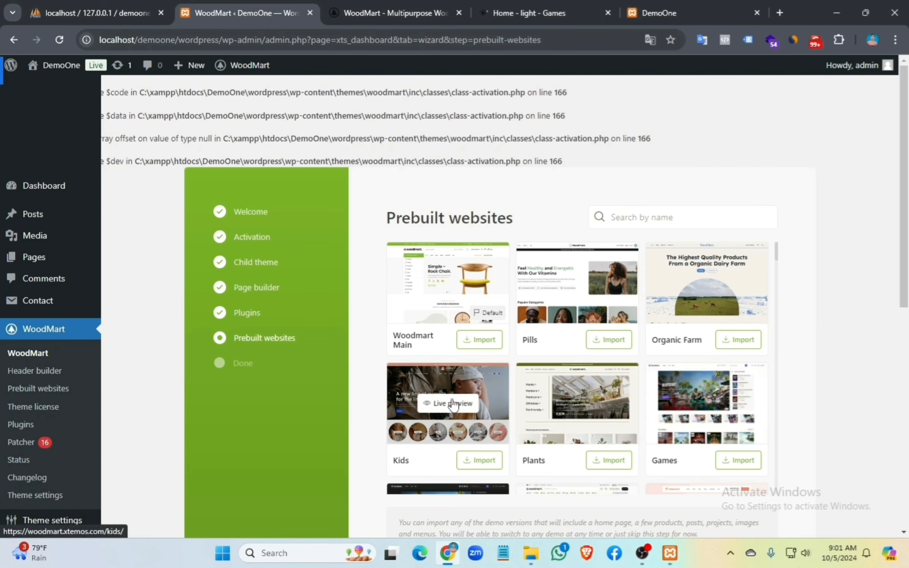
right_click(450, 403)
click(509, 261)
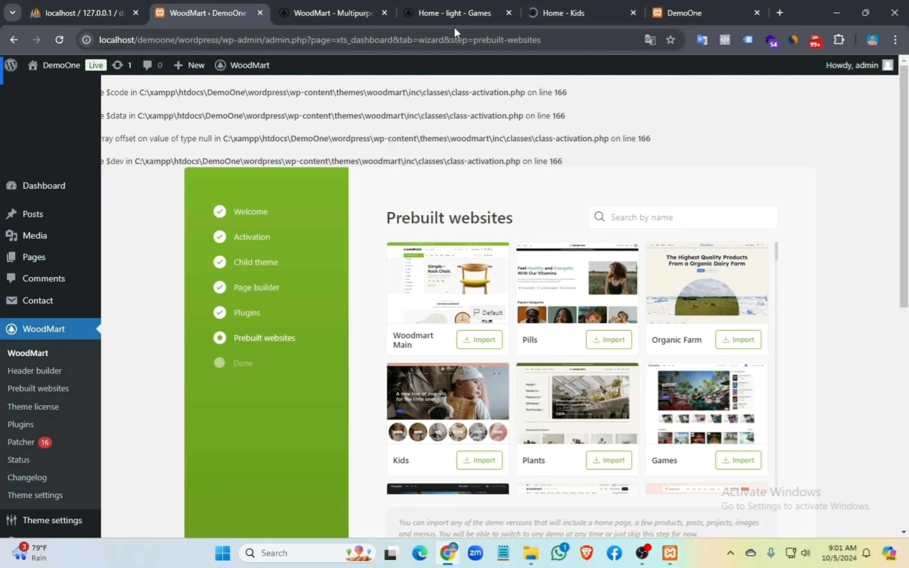
Step: Examine the live previews of the Woodmart Main and Games prebuilt websites, including the Games page address and product sections
click(342, 6)
scroll(474, 338, down, 15)
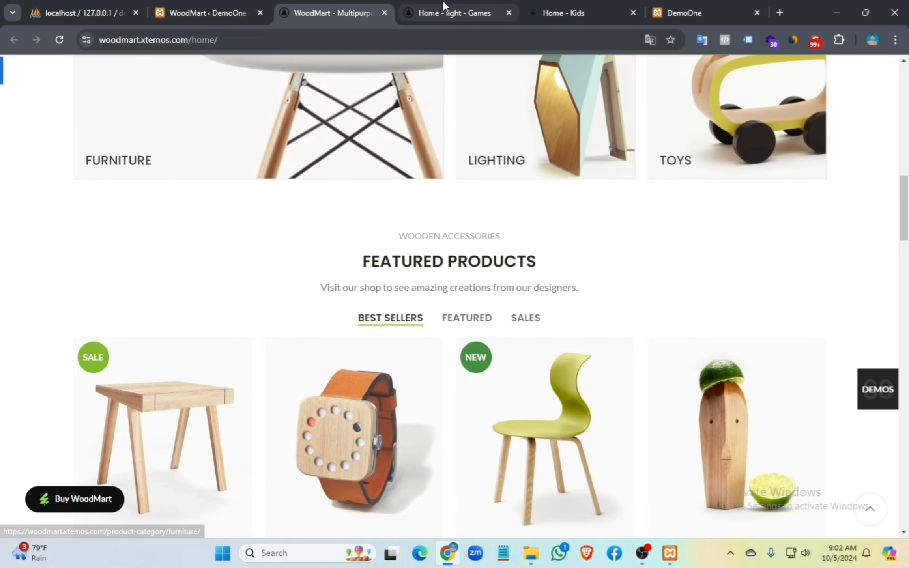
click(441, 14)
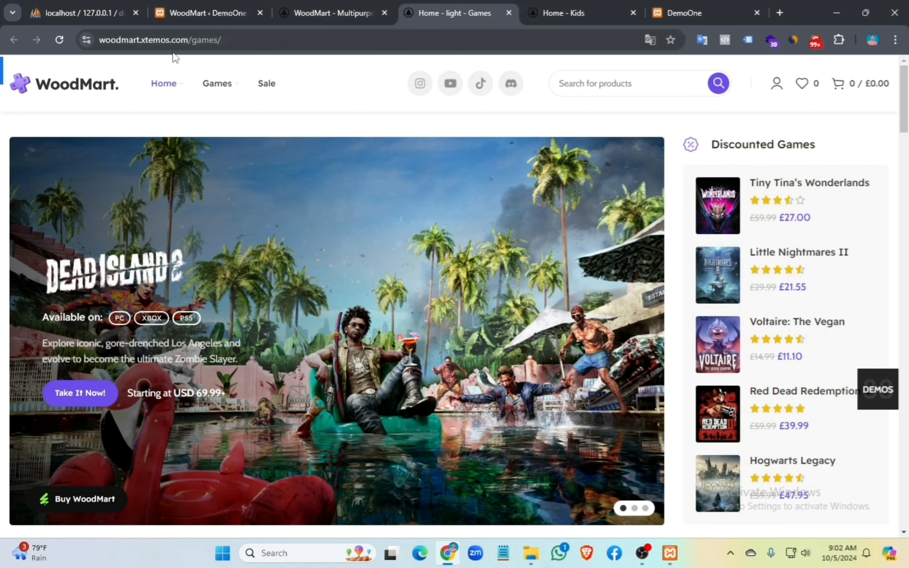
click(199, 40)
double_click(199, 40)
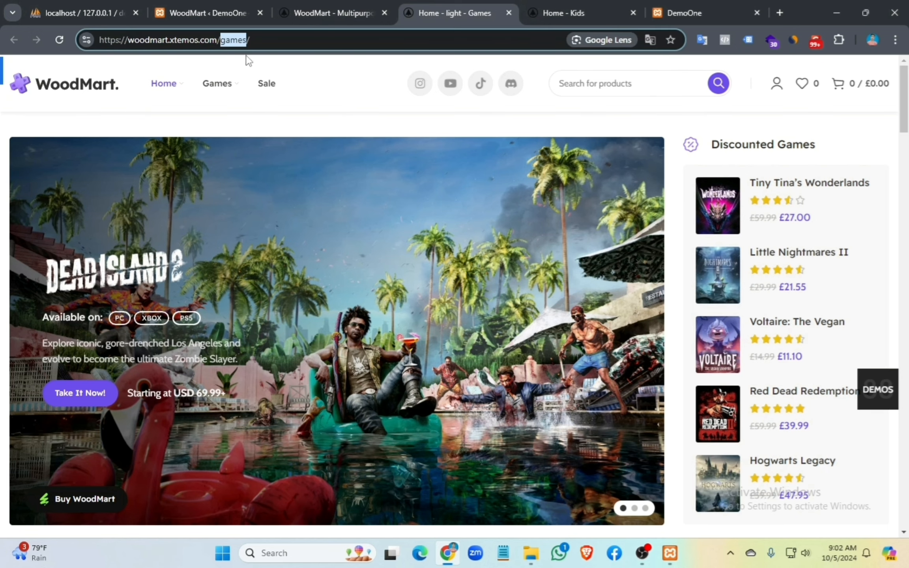
click(322, 70)
scroll(416, 368, down, 20)
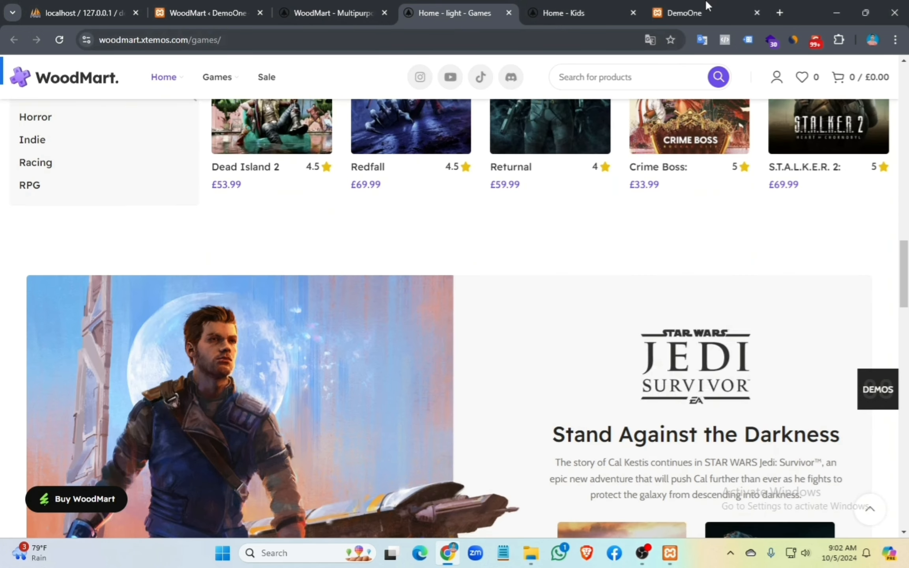
Step: Examine the live preview of the Kids prebuilt website from its banner down to the footer
click(596, 7)
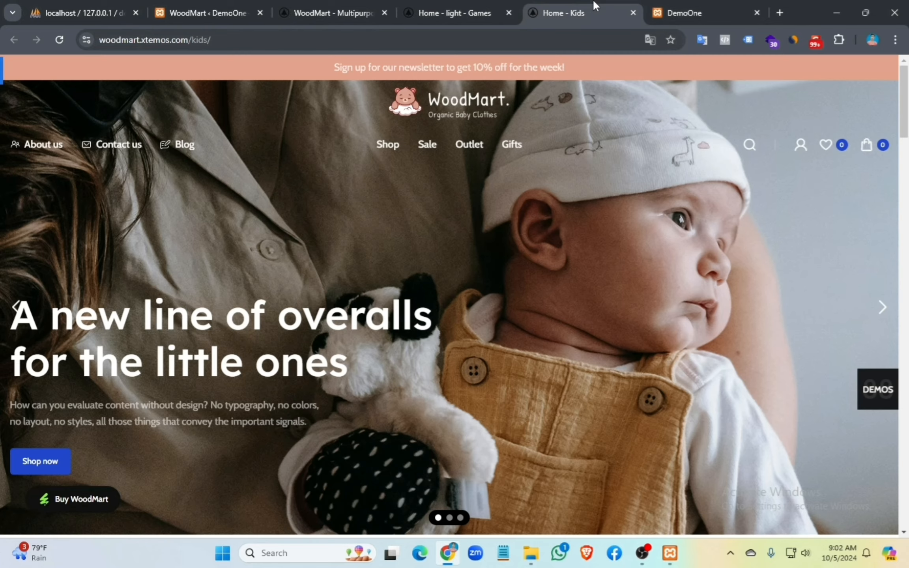
scroll(408, 282, down, 15)
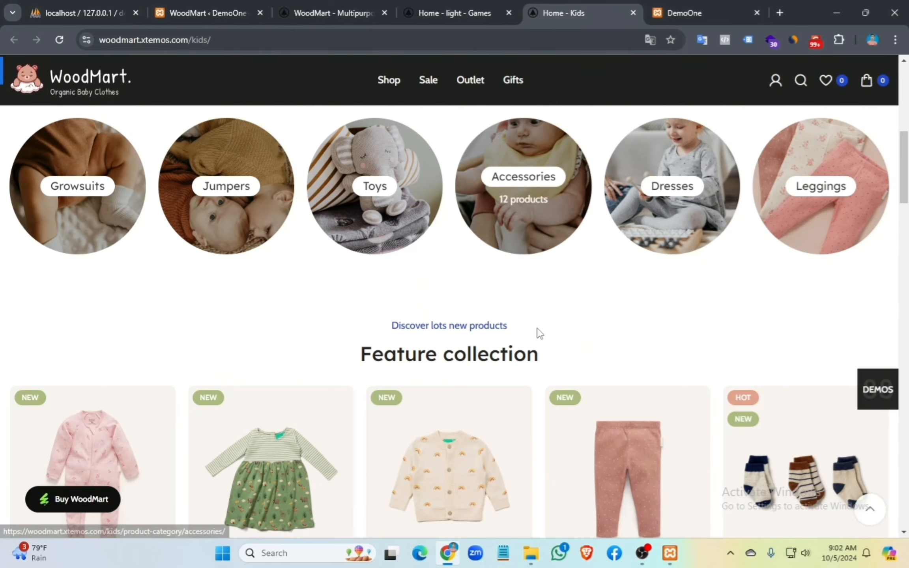
scroll(420, 390, down, 15)
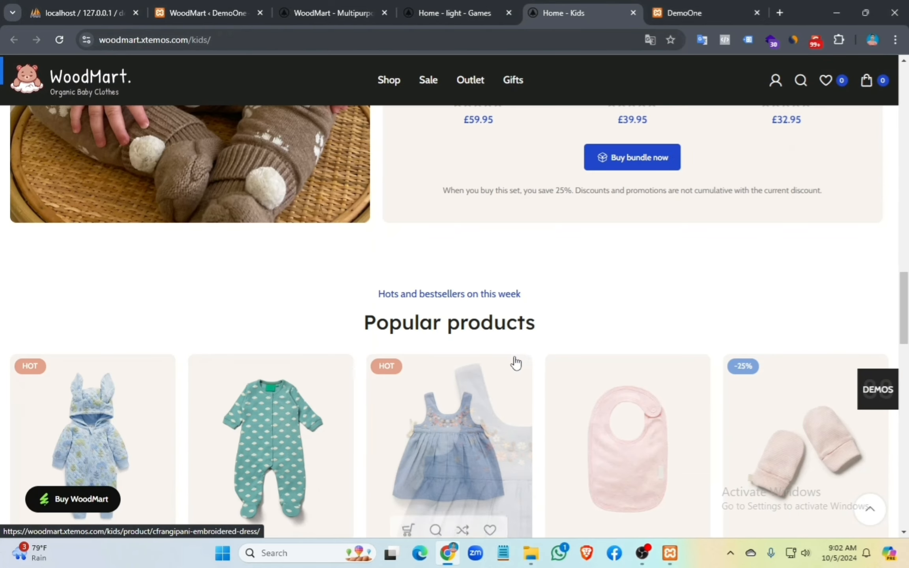
scroll(496, 370, down, 15)
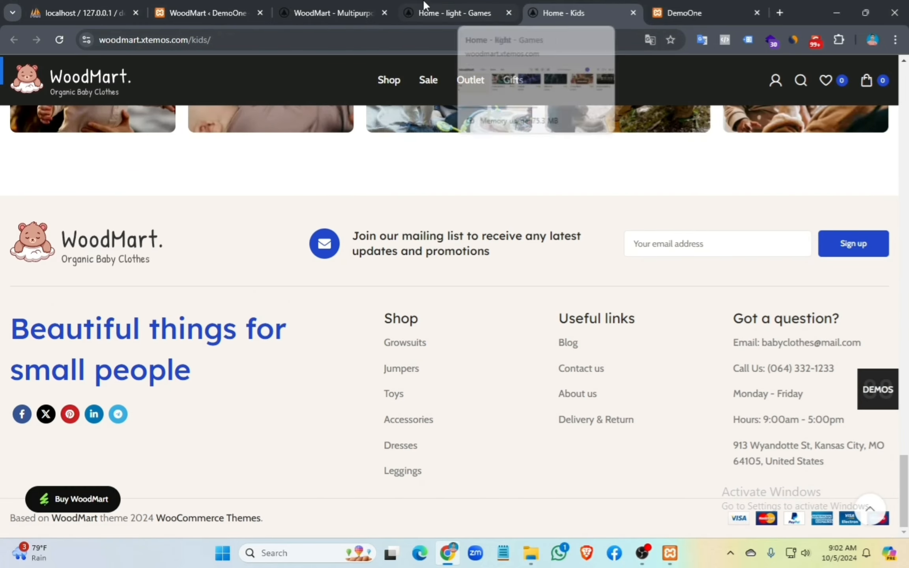
click(329, 13)
click(596, 6)
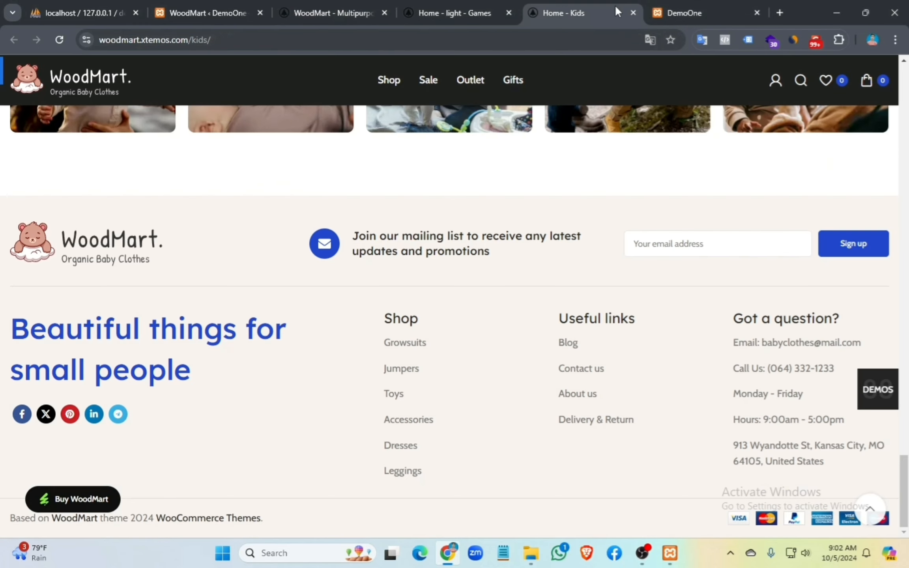
Step: Close the Kids, Games and Woodmart Main live previews and return to the prebuilt websites stage of the setup wizard
click(632, 12)
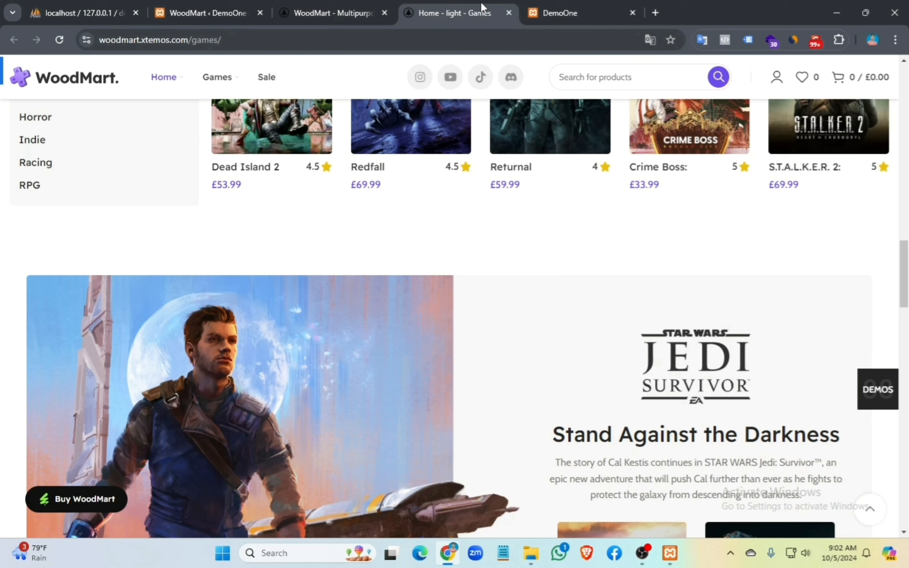
click(509, 12)
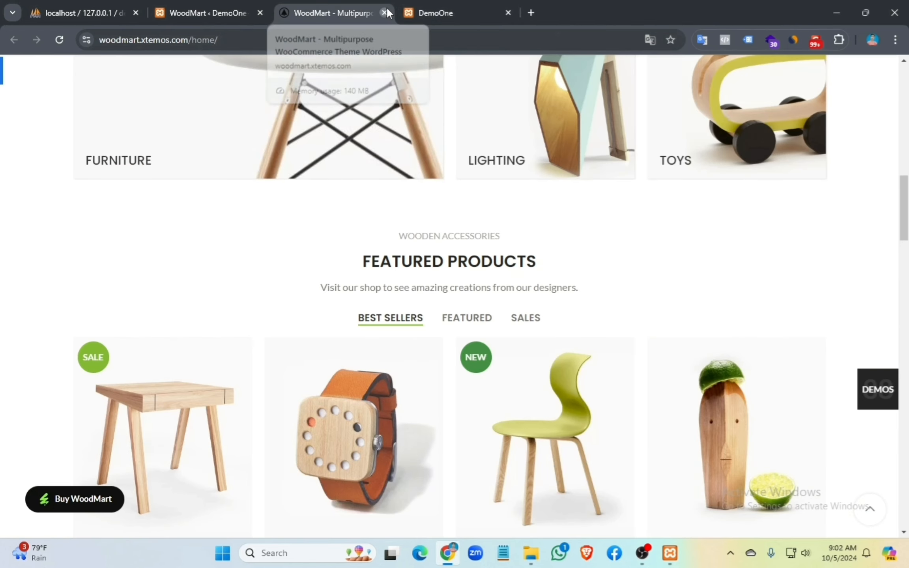
click(386, 6)
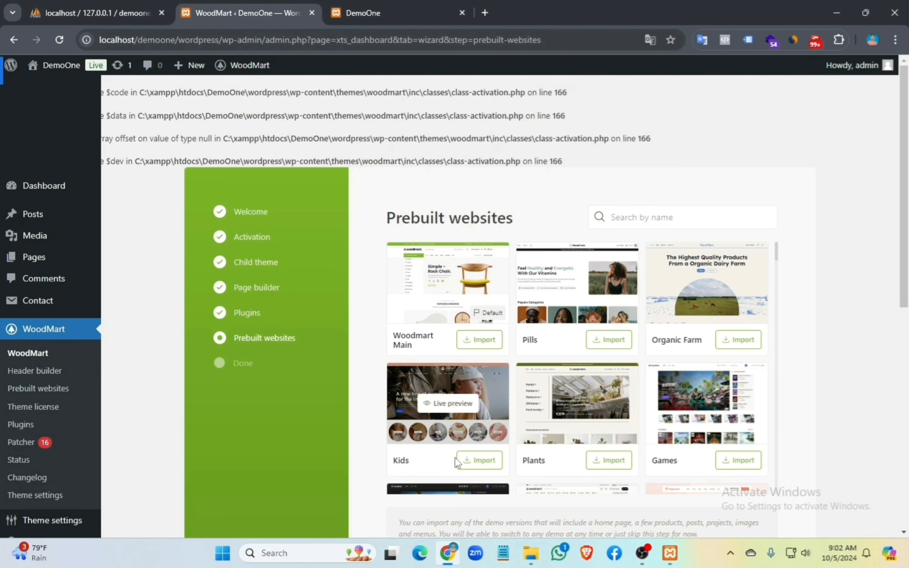
Step: Import the Kids prebuilt website into DemoOne and open the imported page
click(478, 460)
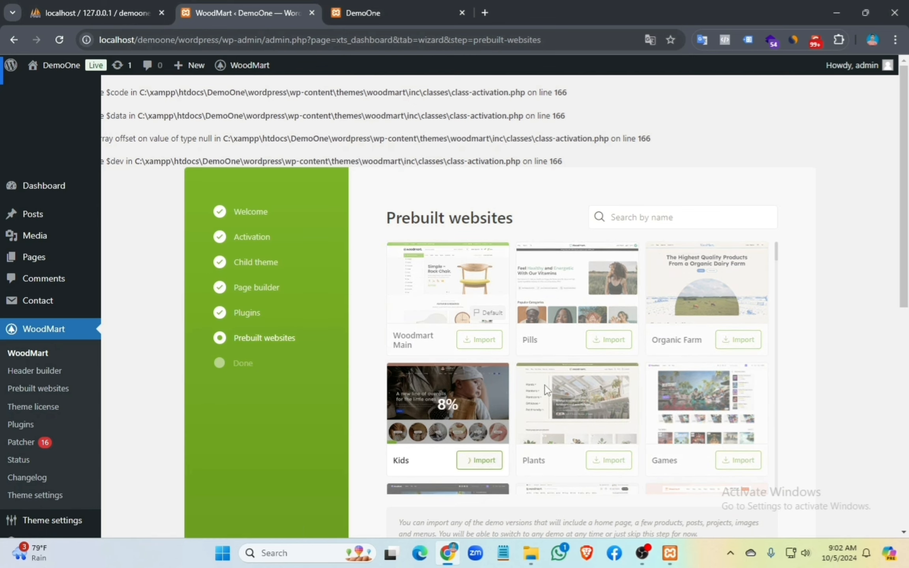
scroll(545, 385, down, 3)
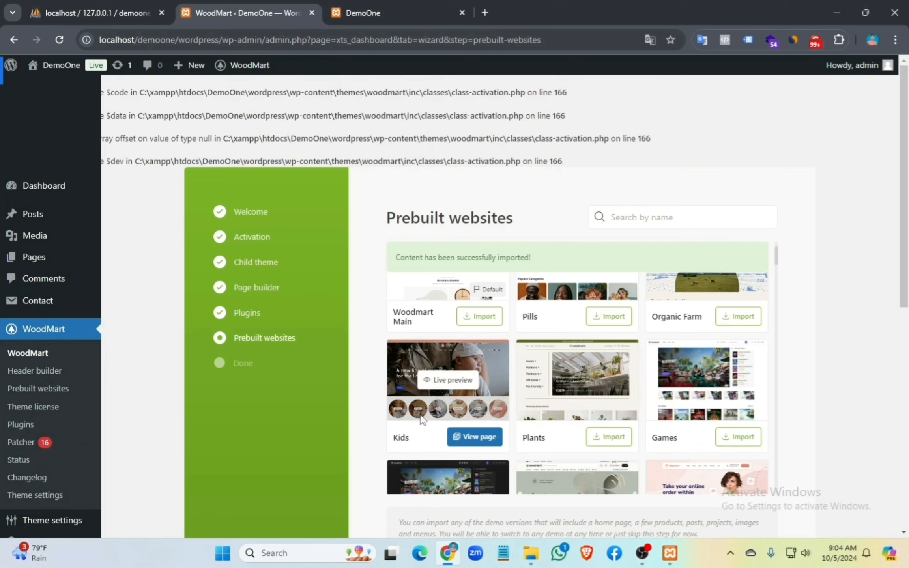
click(469, 437)
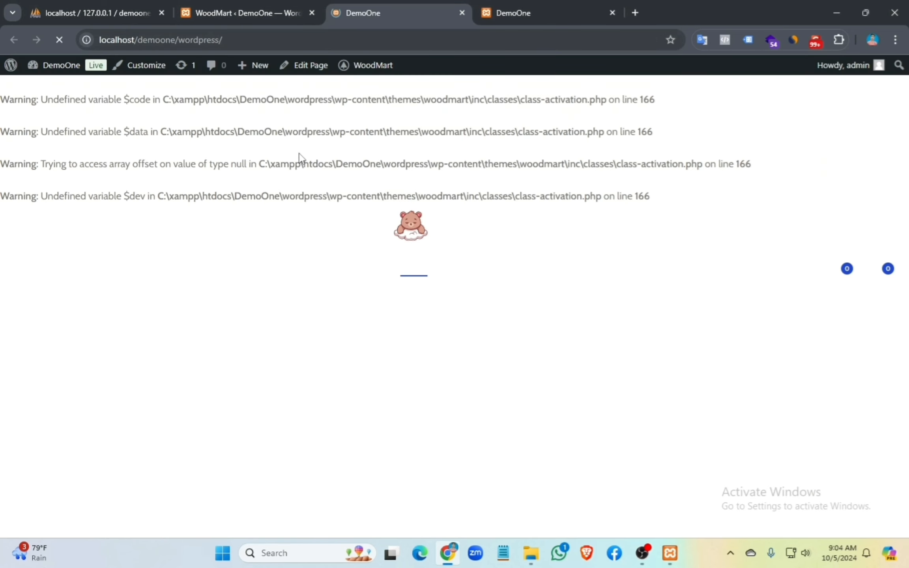
Step: Review the imported DemoOne home page down to the footer and back, including the popular products and the clothes bundle
scroll(581, 408, down, 4)
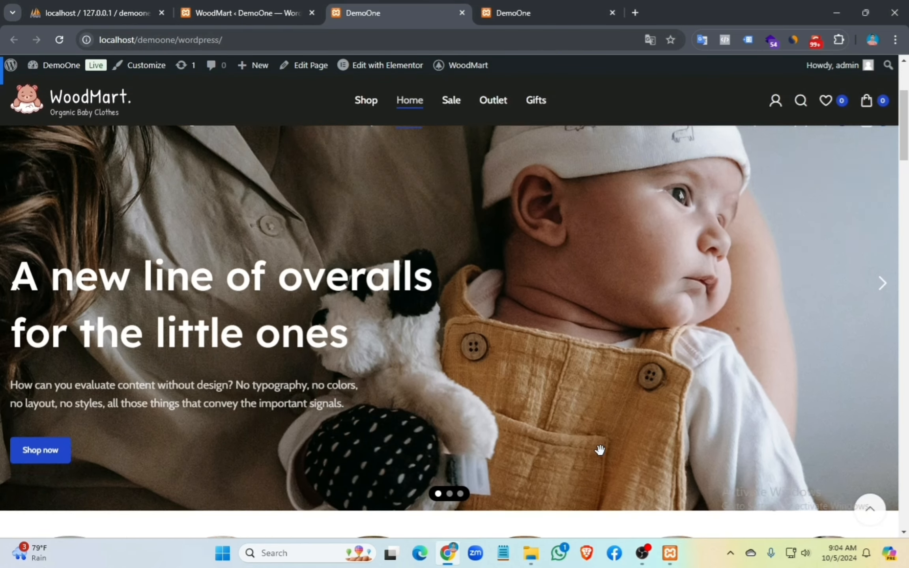
scroll(552, 400, up, 4)
scroll(597, 300, down, 10)
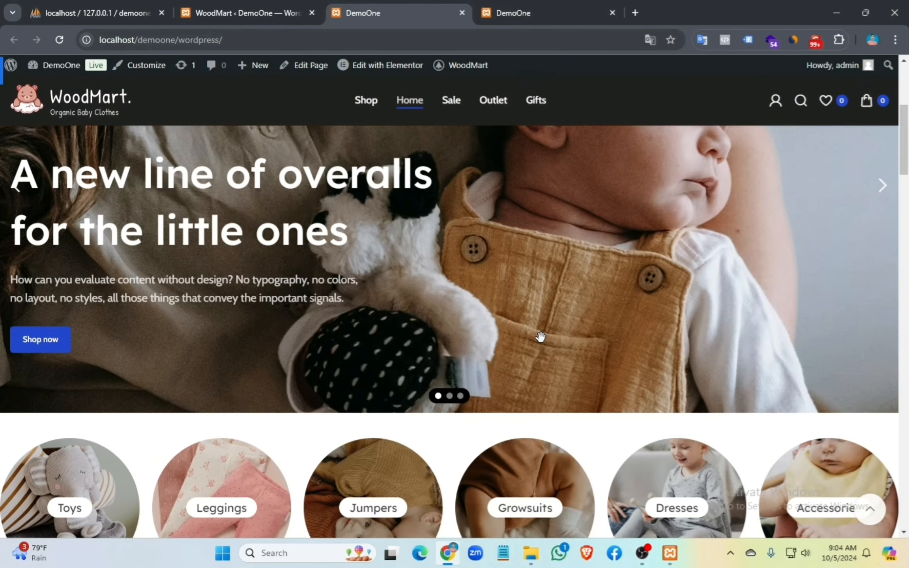
scroll(509, 386, down, 10)
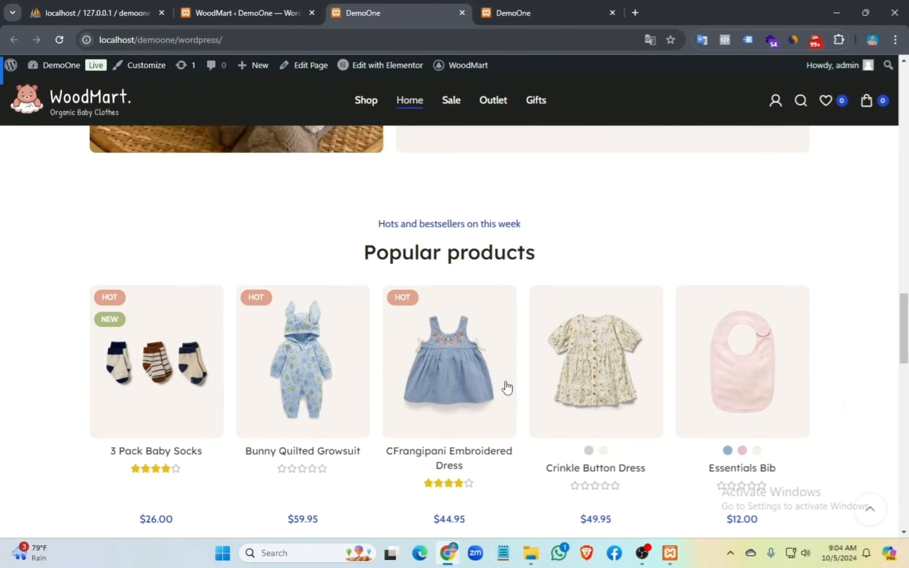
scroll(508, 388, down, 5)
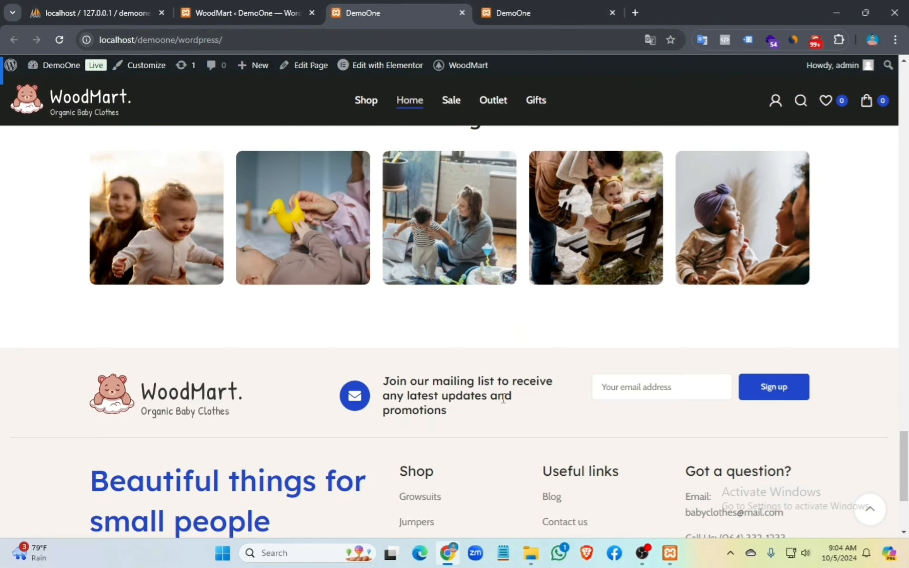
scroll(509, 395, down, 3)
scroll(564, 383, up, 10)
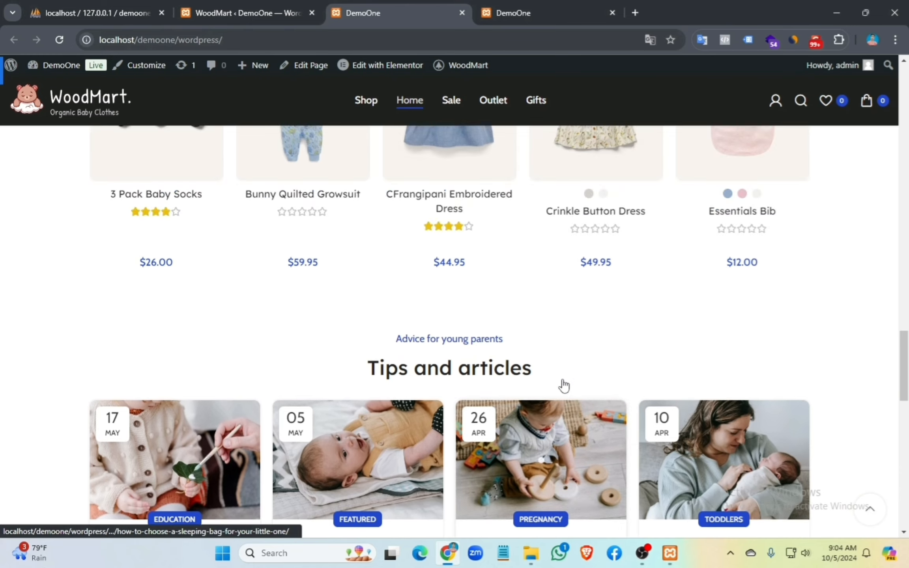
scroll(563, 386, up, 5)
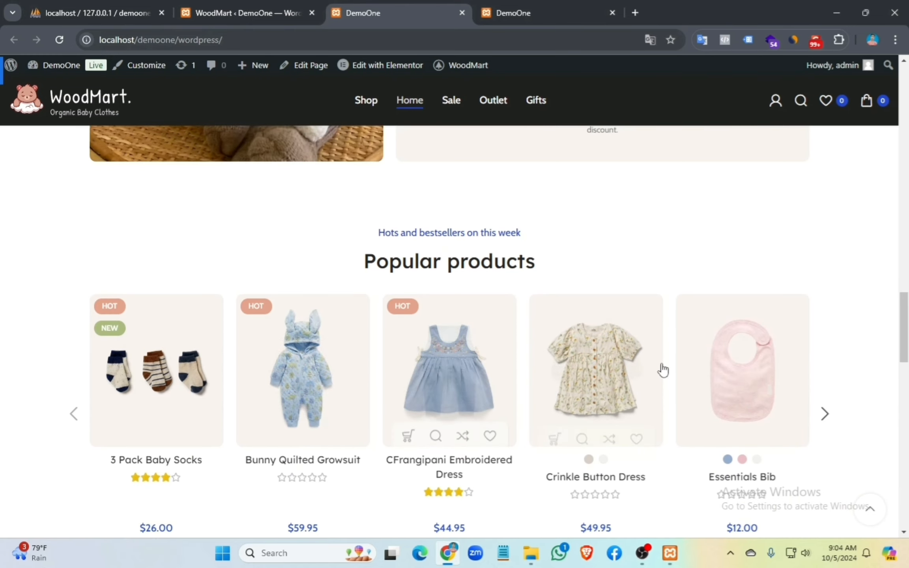
scroll(495, 292, up, 4)
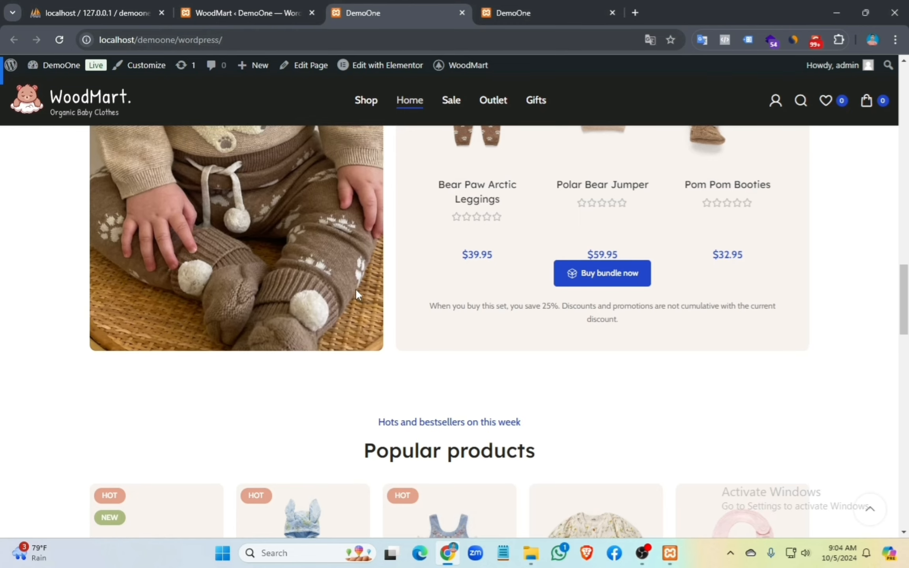
scroll(442, 391, down, 3)
scroll(443, 398, up, 5)
scroll(438, 410, up, 2)
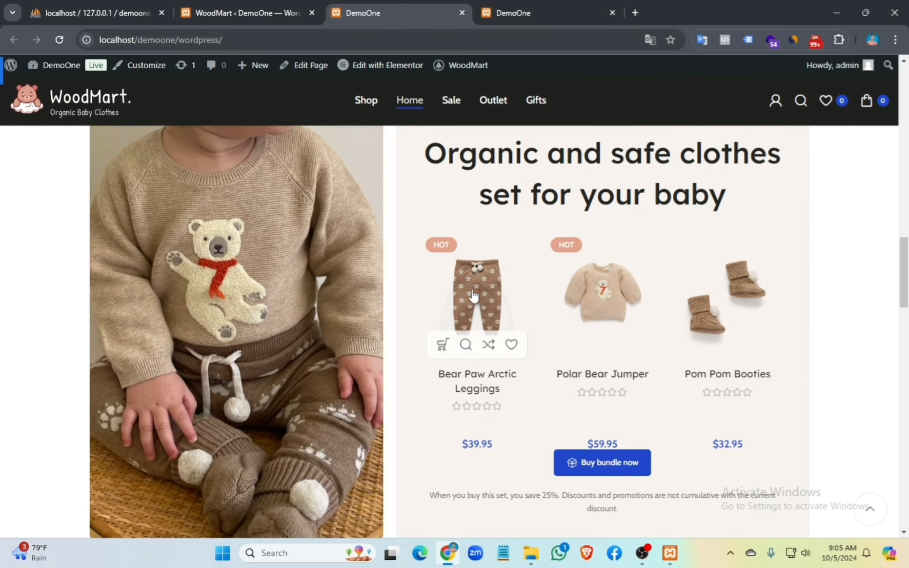
scroll(405, 350, up, 4)
scroll(417, 292, up, 15)
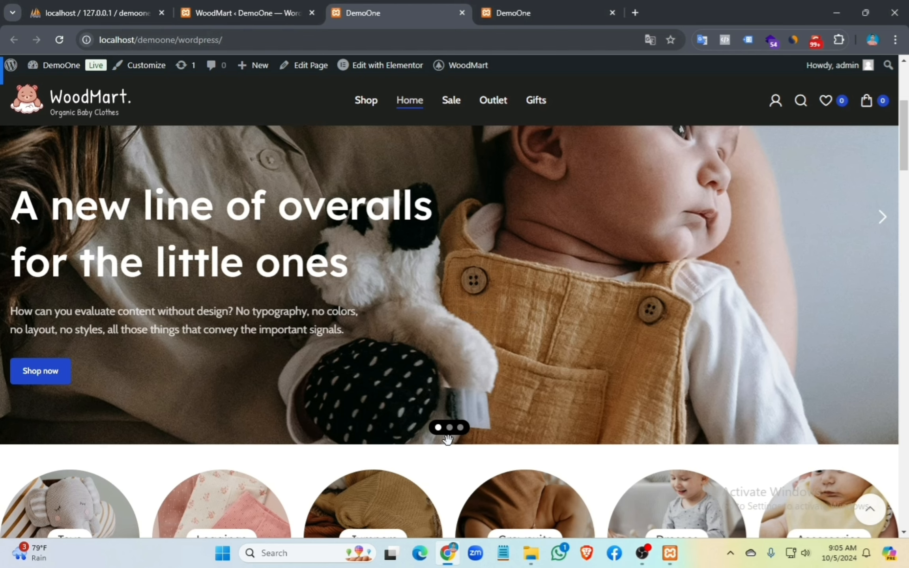
Step: View the second and third banner slides on the home page and check the category circles and Feature collection below
click(449, 430)
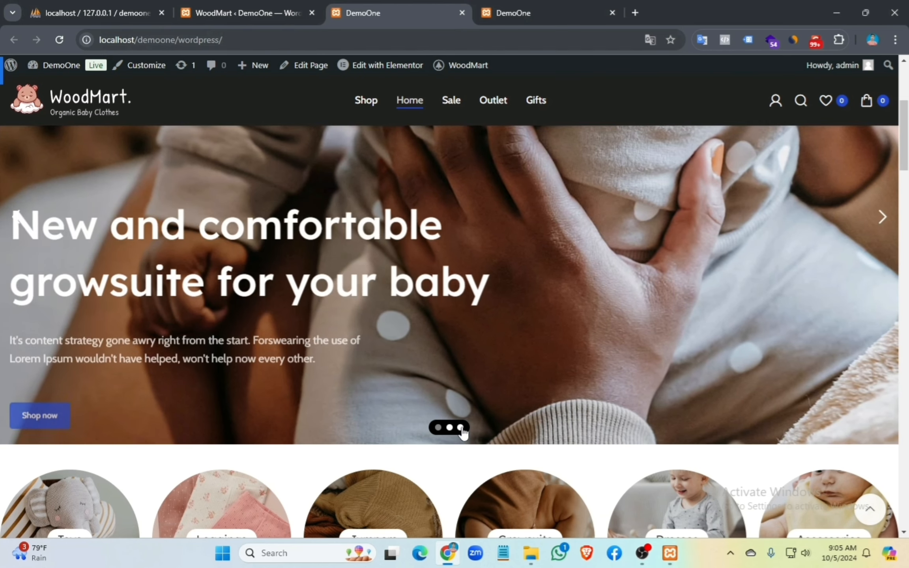
click(460, 429)
scroll(461, 431, up, 5)
scroll(458, 382, down, 10)
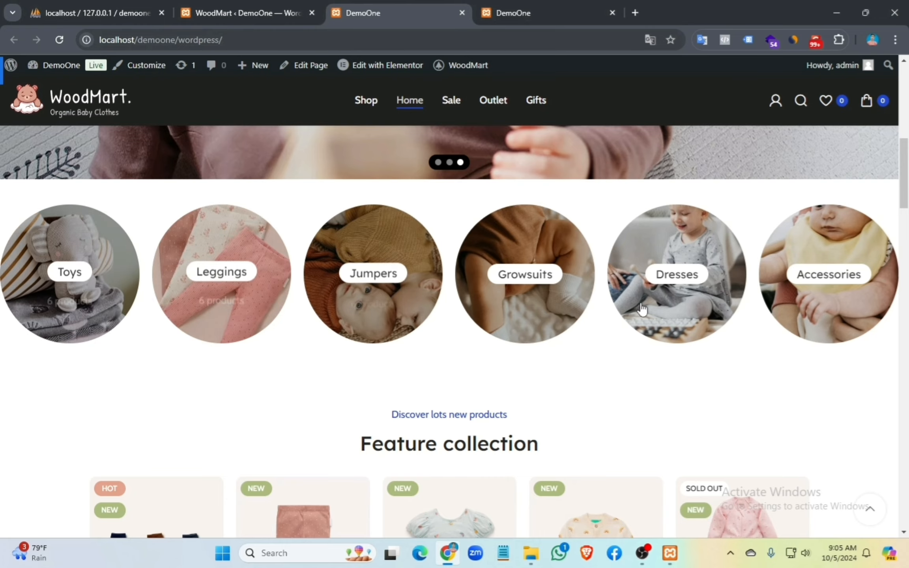
drag(367, 420, 692, 439)
scroll(690, 438, down, 5)
scroll(629, 396, up, 15)
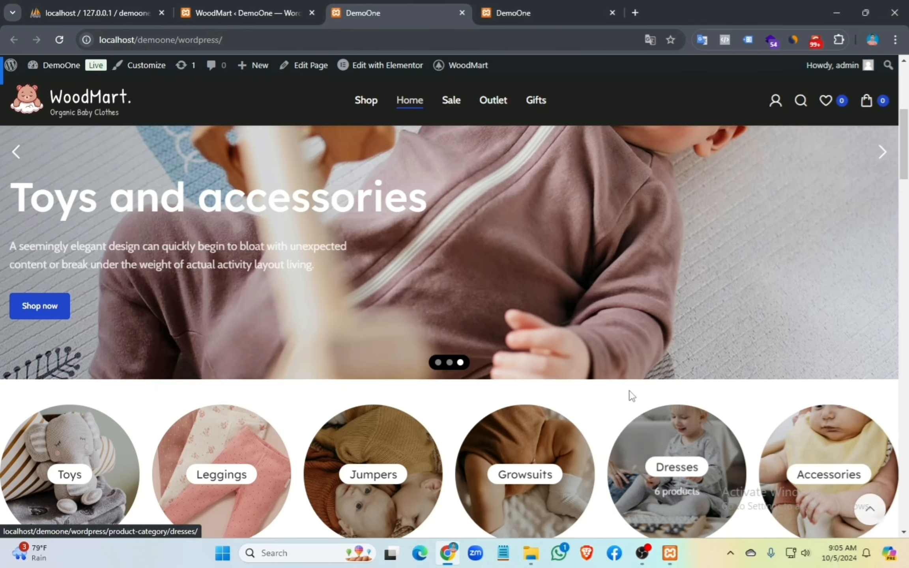
scroll(290, 441, down, 5)
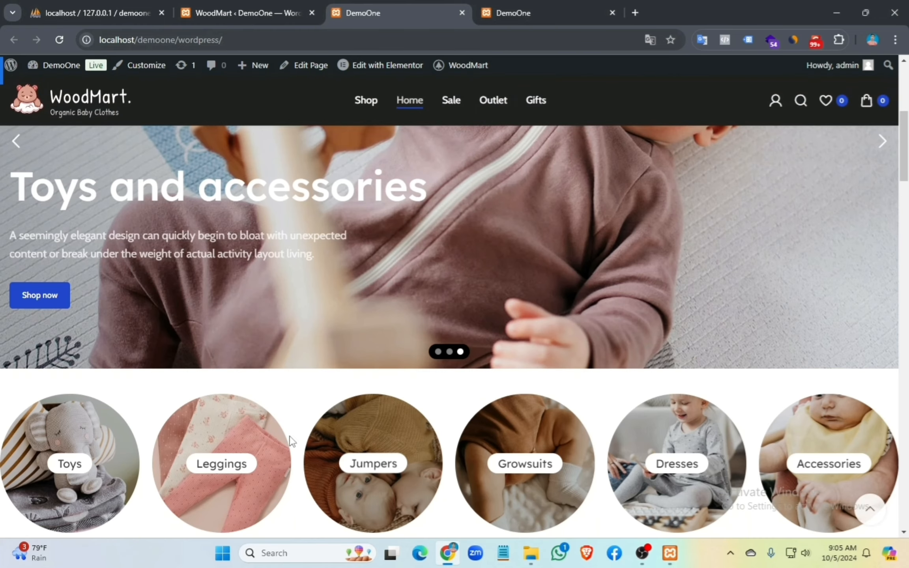
Step: Open the Toys product category and look over its filters and products
click(83, 438)
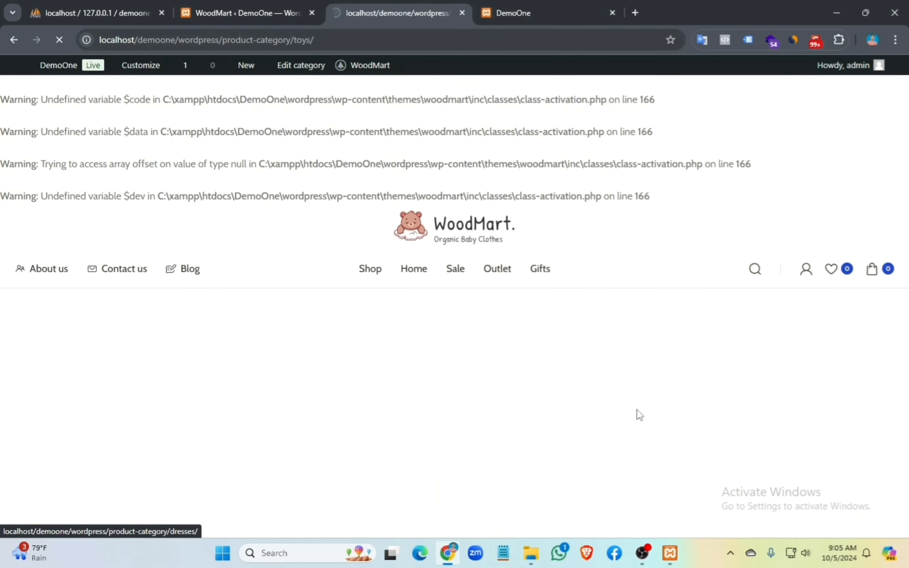
scroll(561, 454, down, 1)
scroll(560, 454, down, 6)
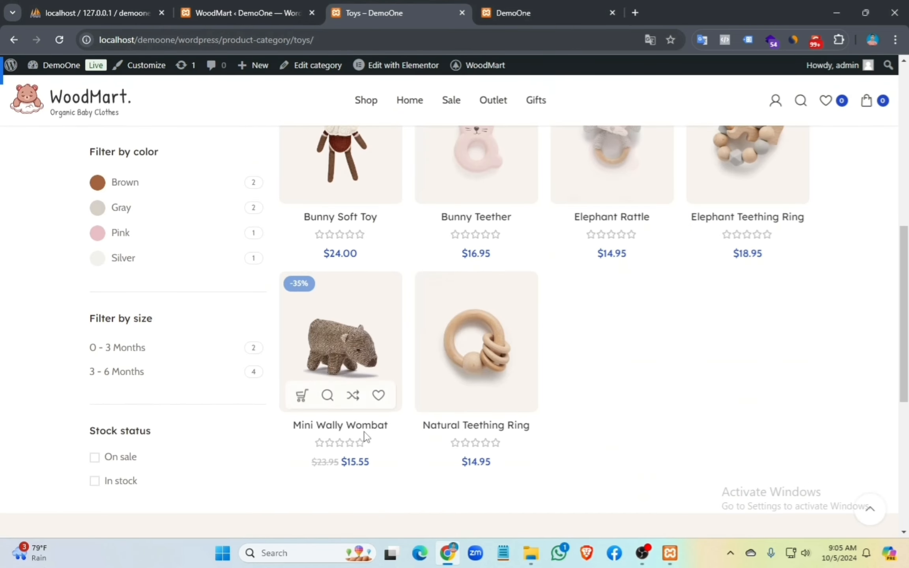
scroll(366, 432, up, 7)
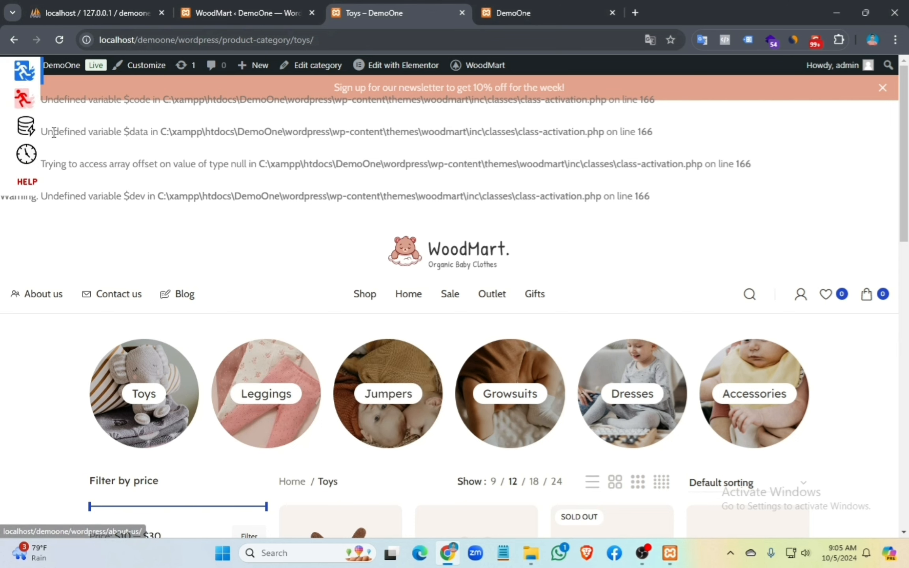
Step: Return to the DemoOne home page and check it from the header down to the featured products
click(421, 255)
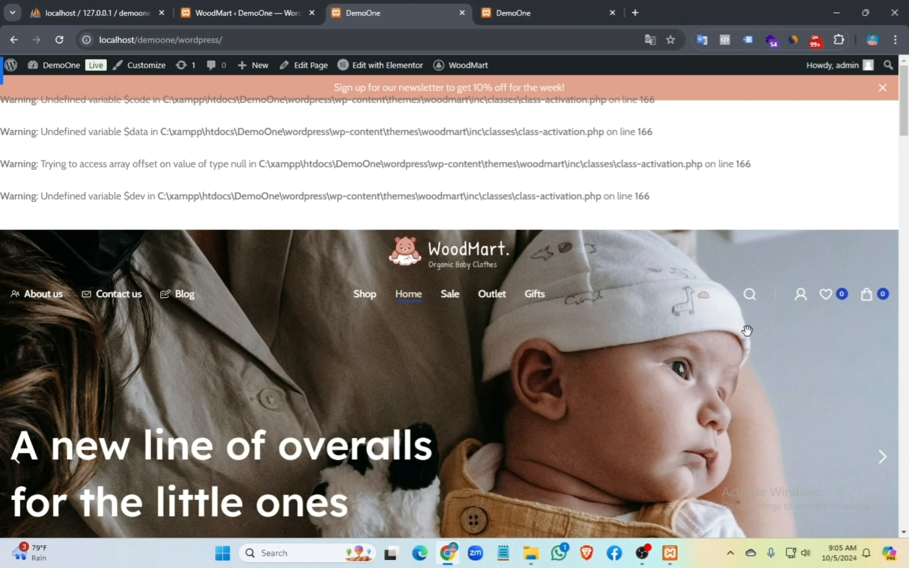
scroll(470, 282, down, 6)
scroll(485, 245, up, 4)
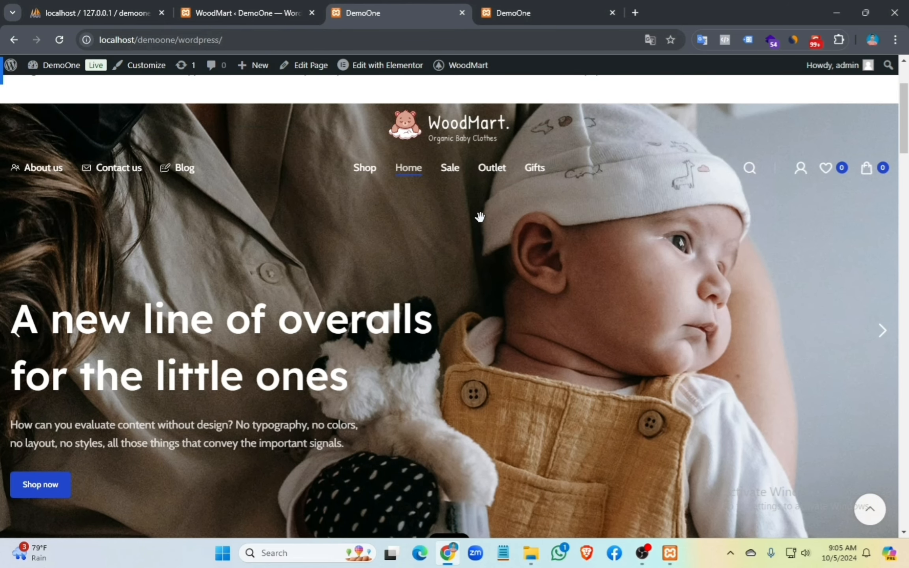
scroll(480, 216, up, 3)
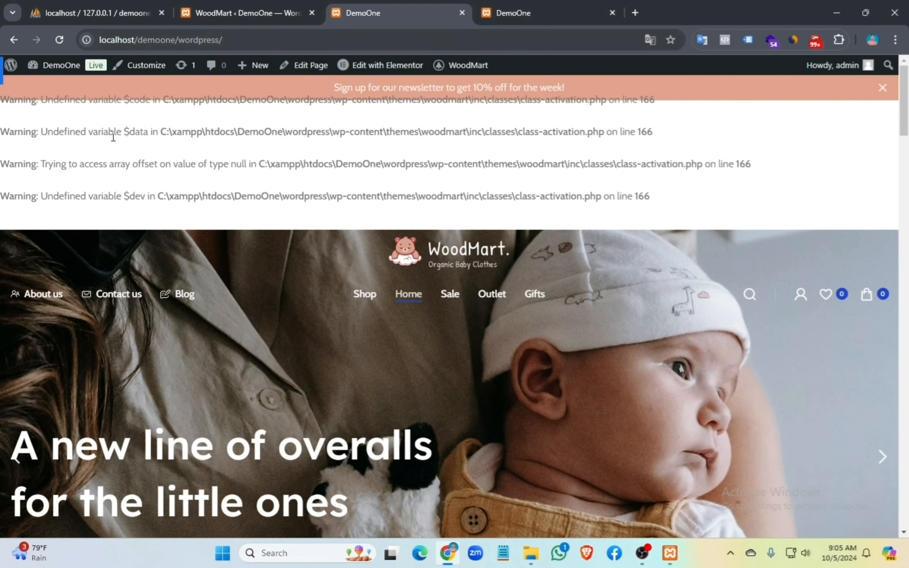
scroll(474, 239, down, 20)
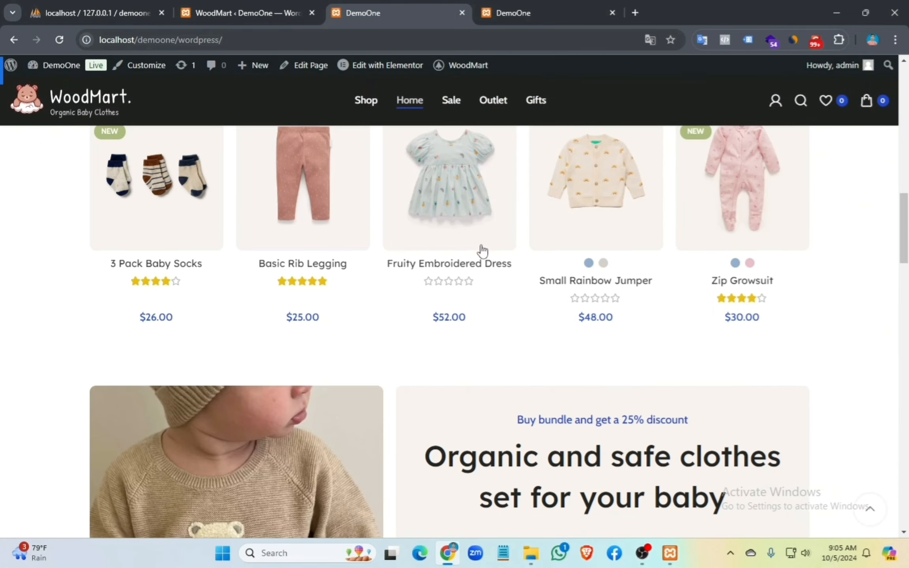
Step: Look over the DemoOne home page from the featured products to the Instagram section and footer, then back to the header
scroll(559, 307, up, 7)
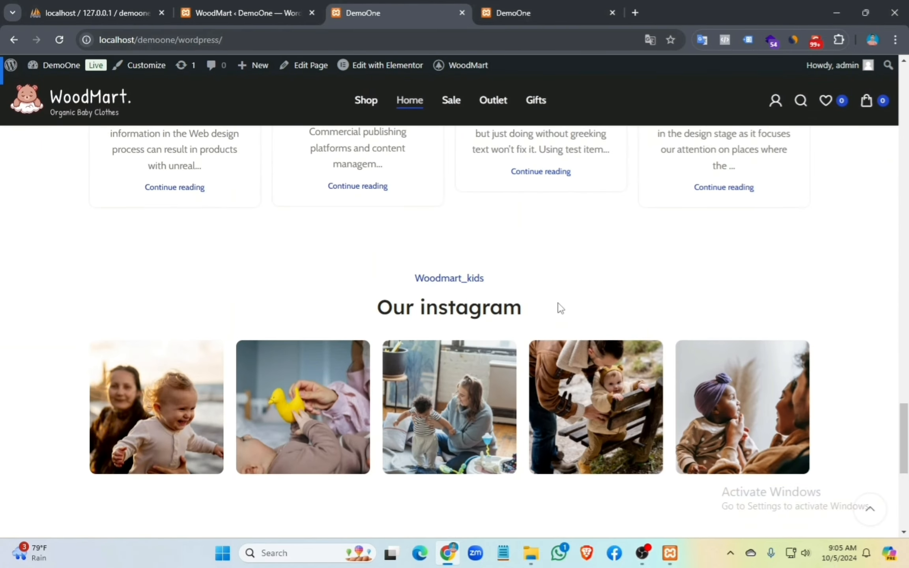
scroll(554, 264, down, 8)
scroll(548, 257, down, 3)
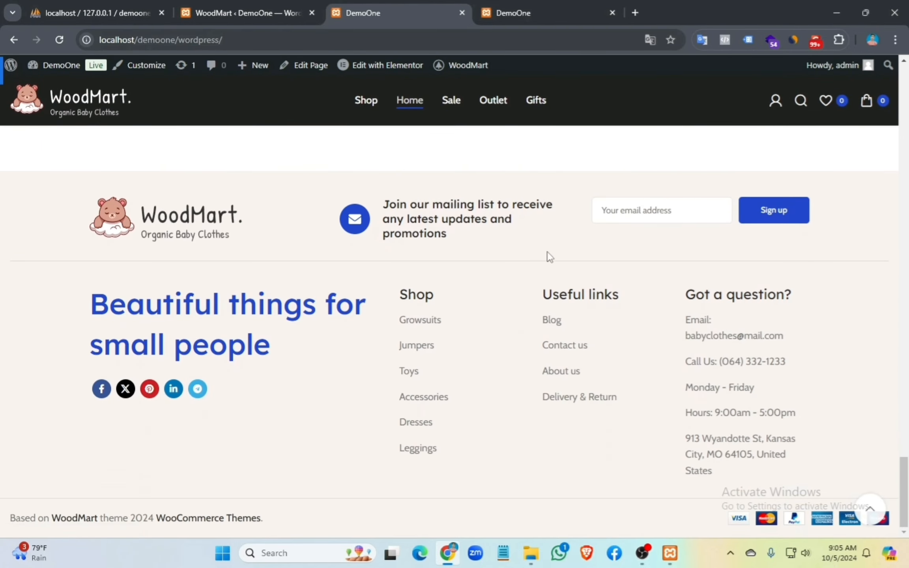
scroll(545, 247, up, 20)
scroll(543, 242, up, 3)
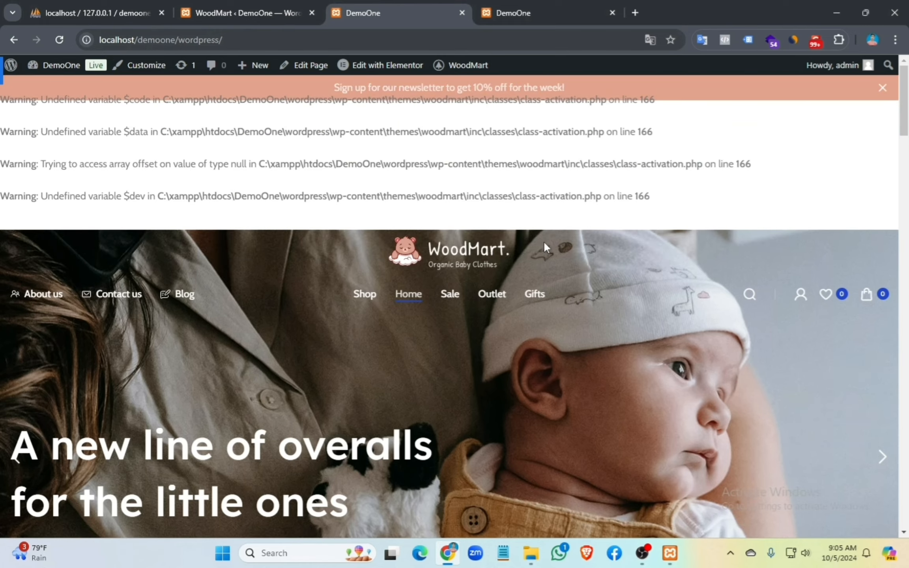
Step: Examine the PHP warnings above the home page banner by highlighting their text and clearing the selection
mouse_move(2, 105)
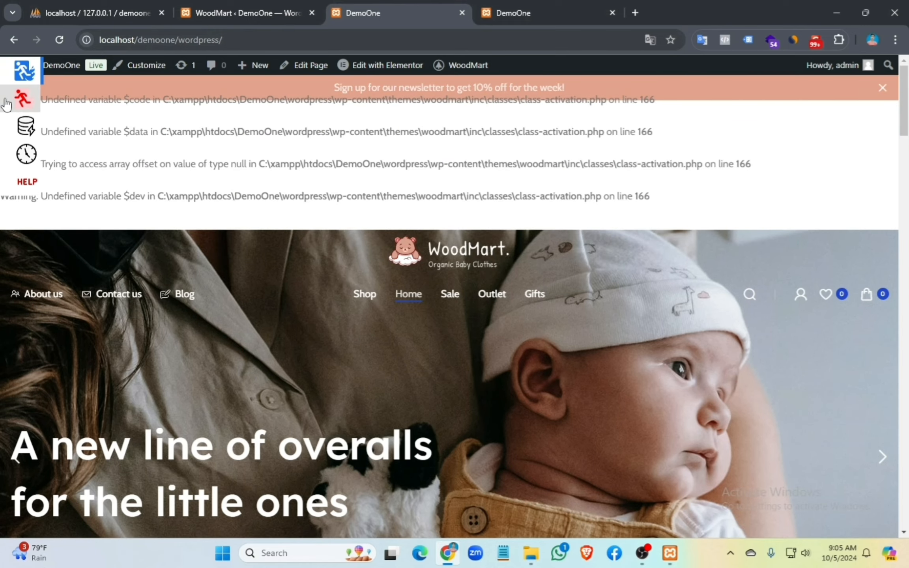
key(ctrl+a)
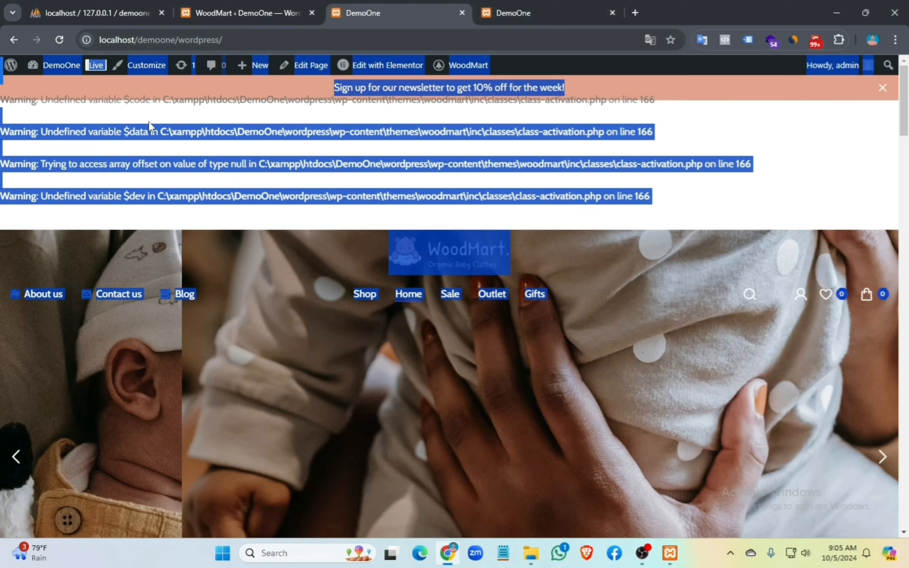
click(414, 173)
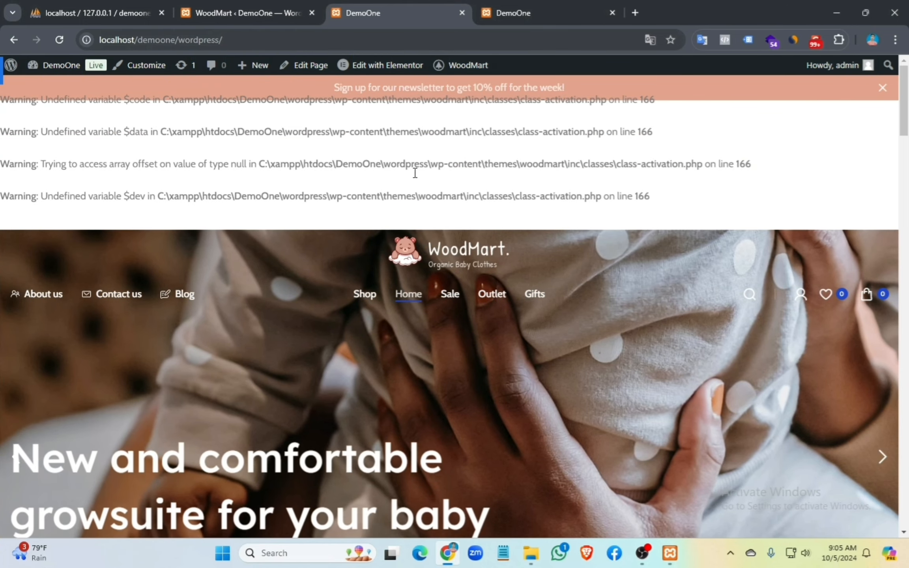
drag(685, 201, 15, 105)
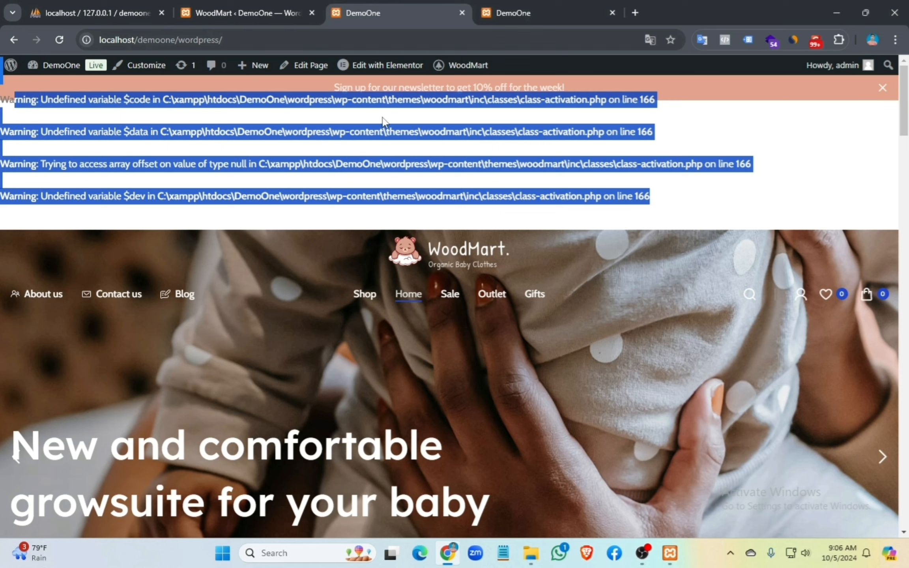
click(285, 116)
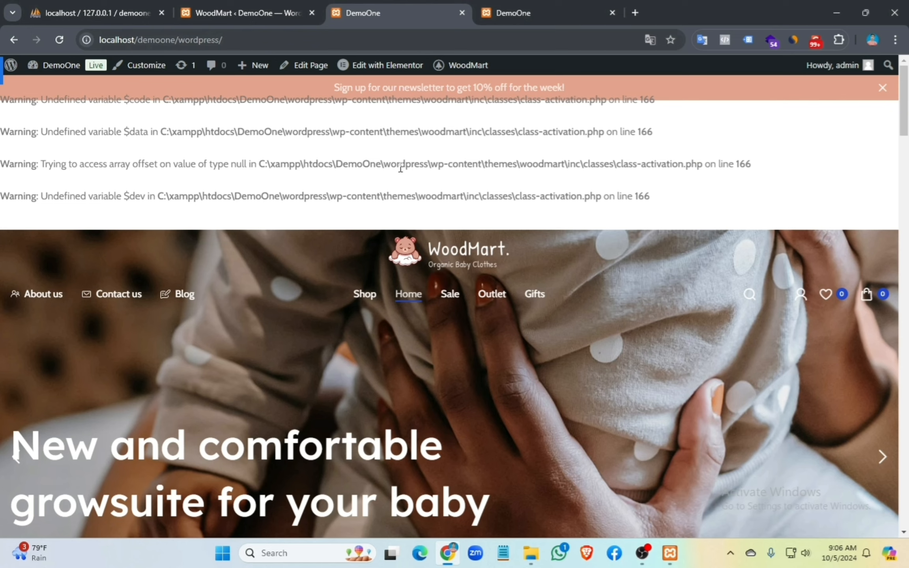
Step: Reload the old DemoOne page in the other browser tab and check it down to the clothes bundle and back
click(512, 13)
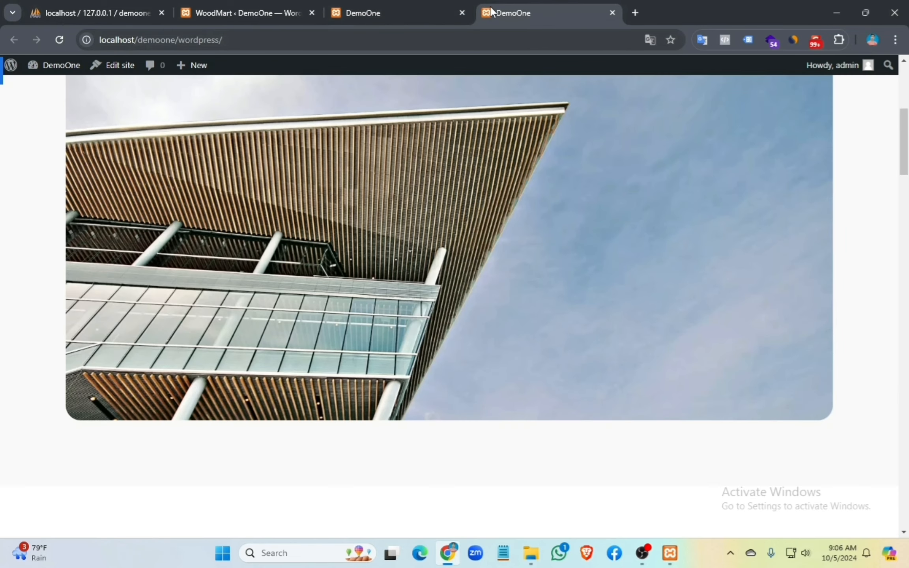
click(63, 35)
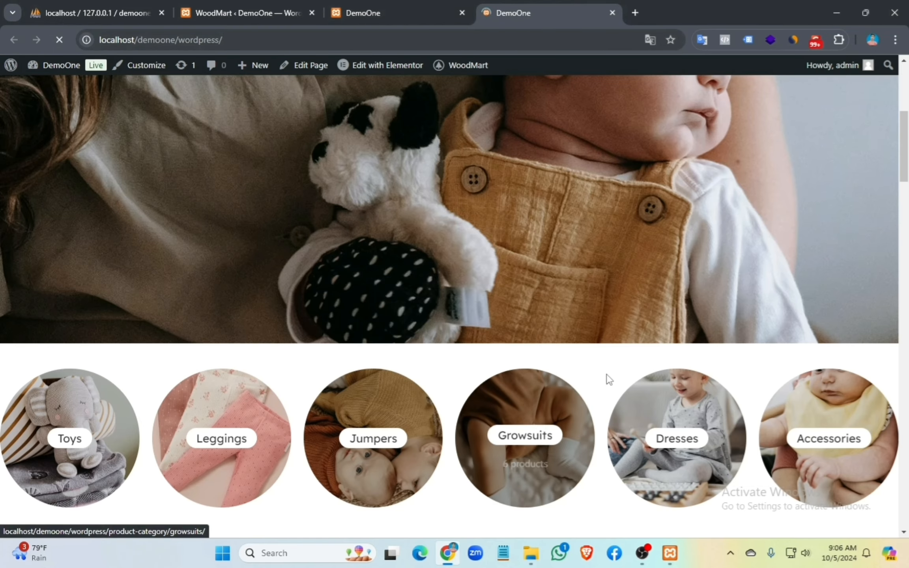
scroll(600, 367, down, 5)
scroll(602, 373, down, 10)
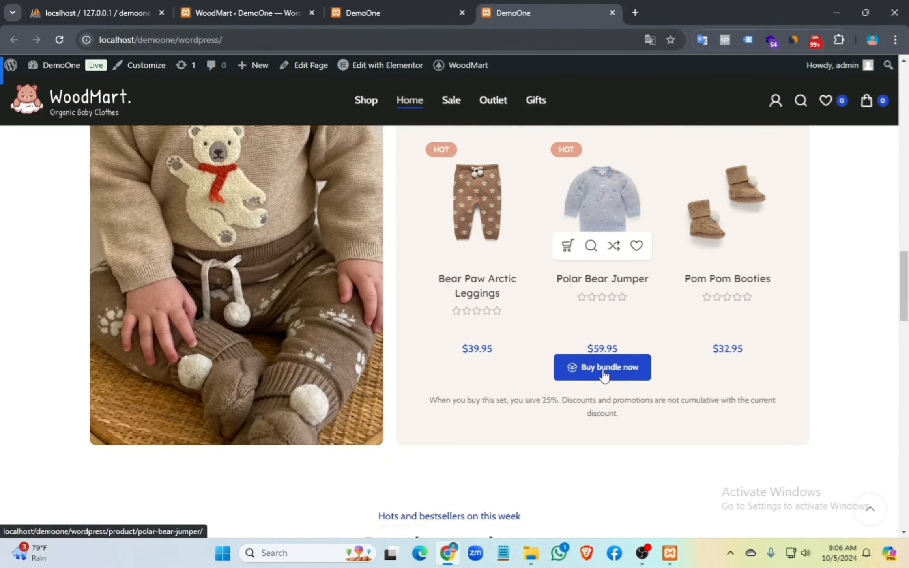
scroll(603, 375, up, 8)
scroll(592, 372, up, 10)
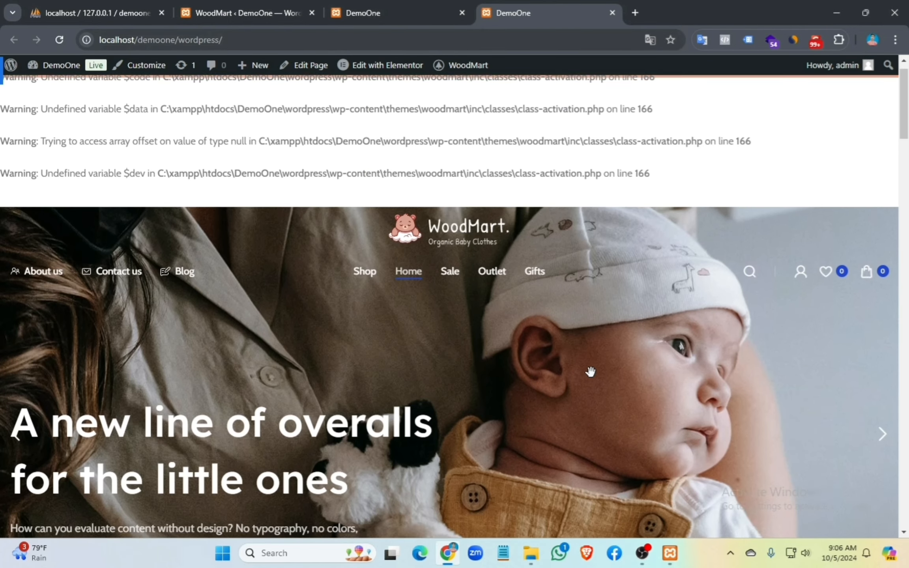
Step: Return to the WoodMart setup wizard and advance past Prebuilt websites to the final step
click(373, 2)
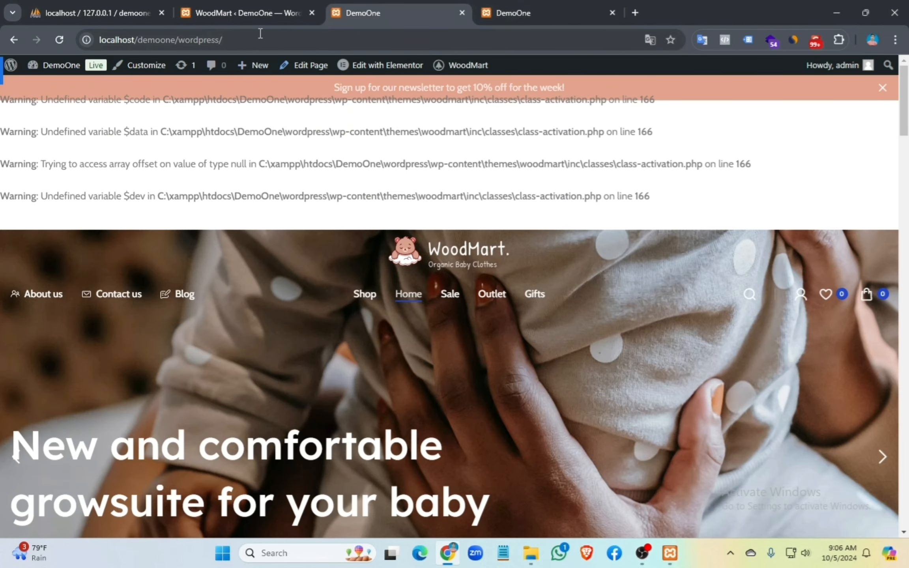
click(250, 14)
scroll(667, 392, down, 5)
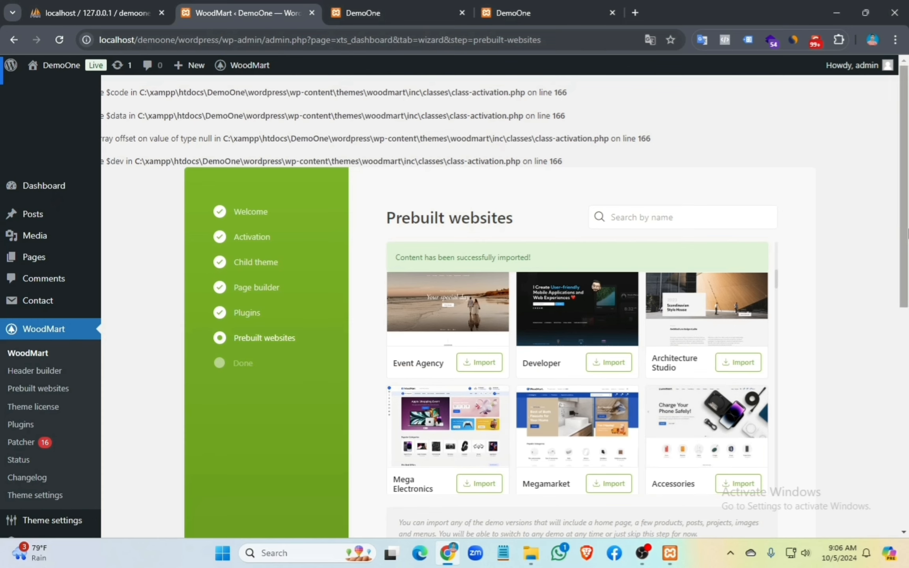
scroll(725, 328, up, 8)
scroll(268, 314, down, 10)
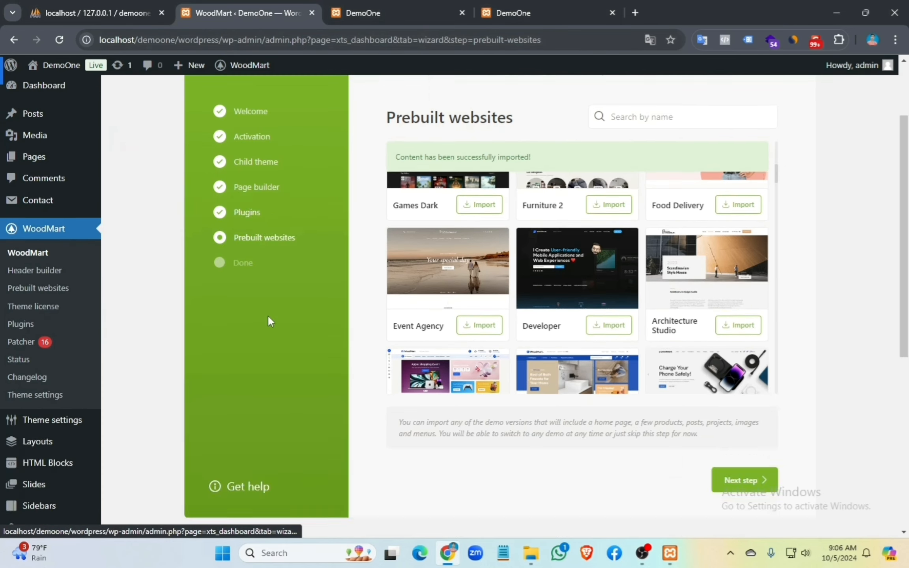
scroll(636, 215, up, 2)
click(741, 271)
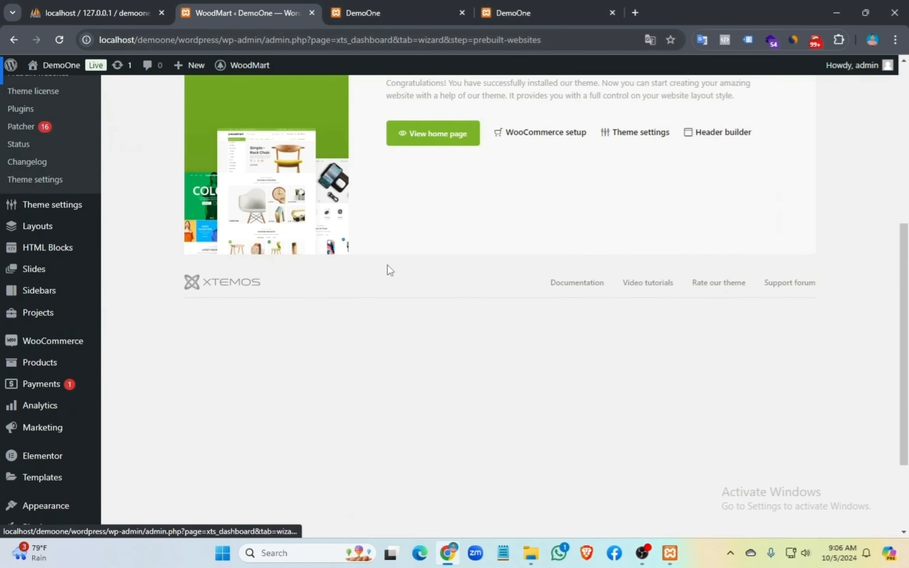
scroll(426, 276, up, 6)
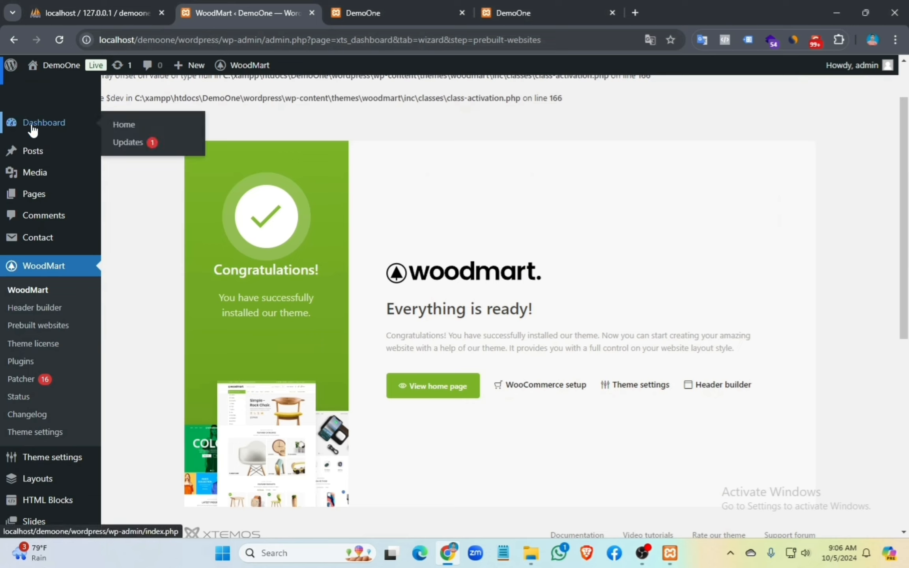
Step: Go to the WordPress dashboard, open the Theme File Editor and acknowledge the caution about direct theme edits
click(33, 126)
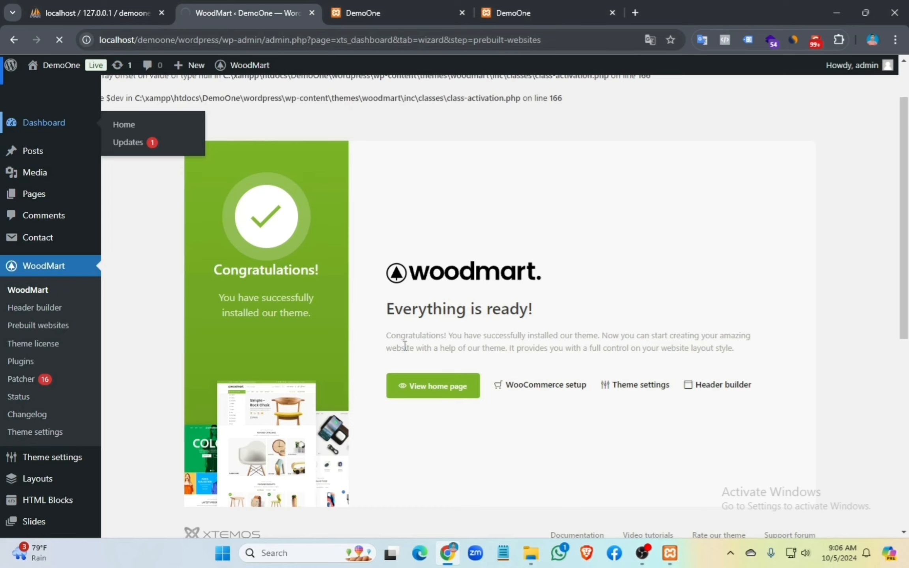
scroll(71, 352, down, 5)
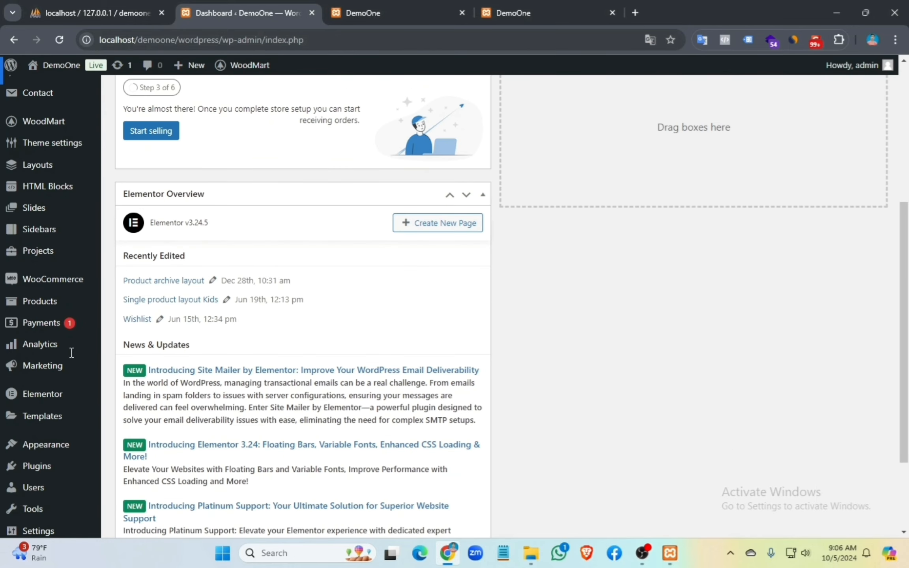
scroll(16, 368, down, 3)
mouse_move(36, 342)
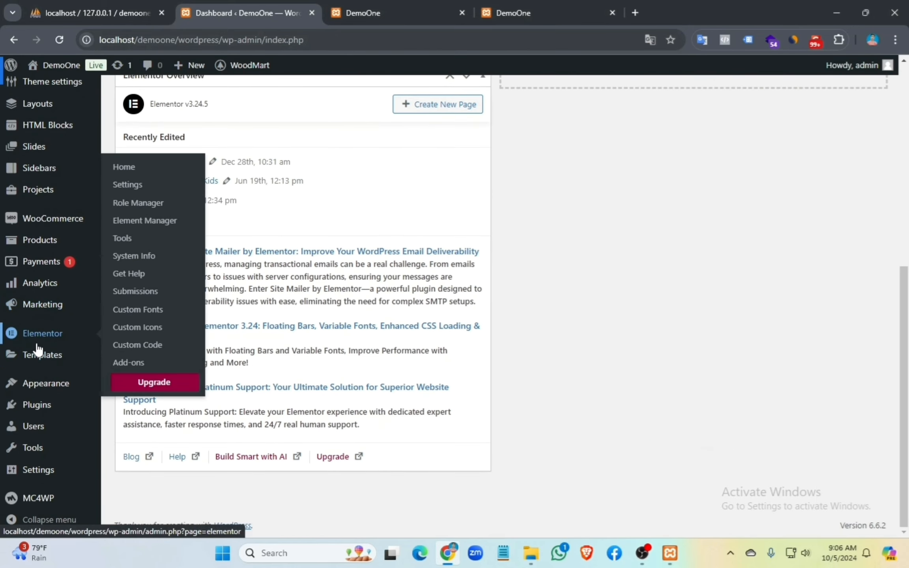
mouse_move(13, 384)
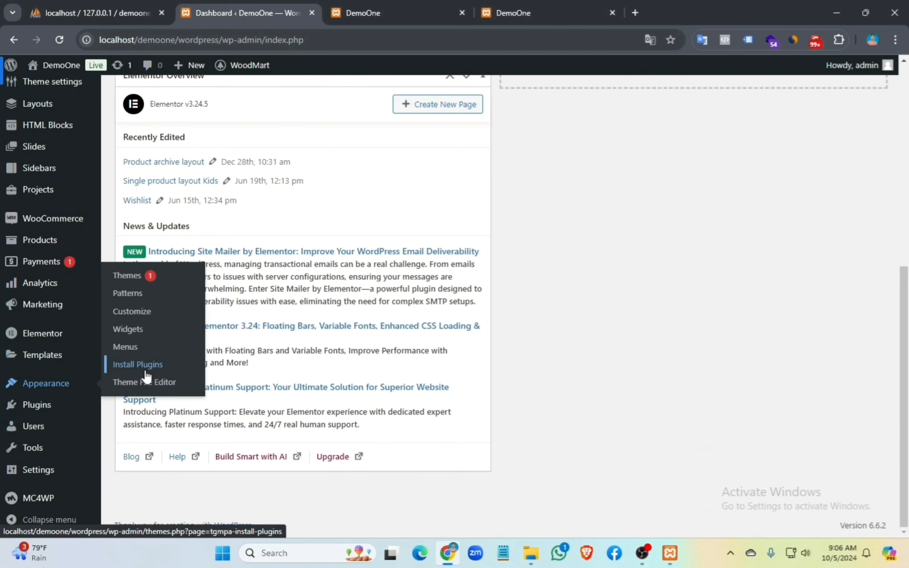
click(152, 391)
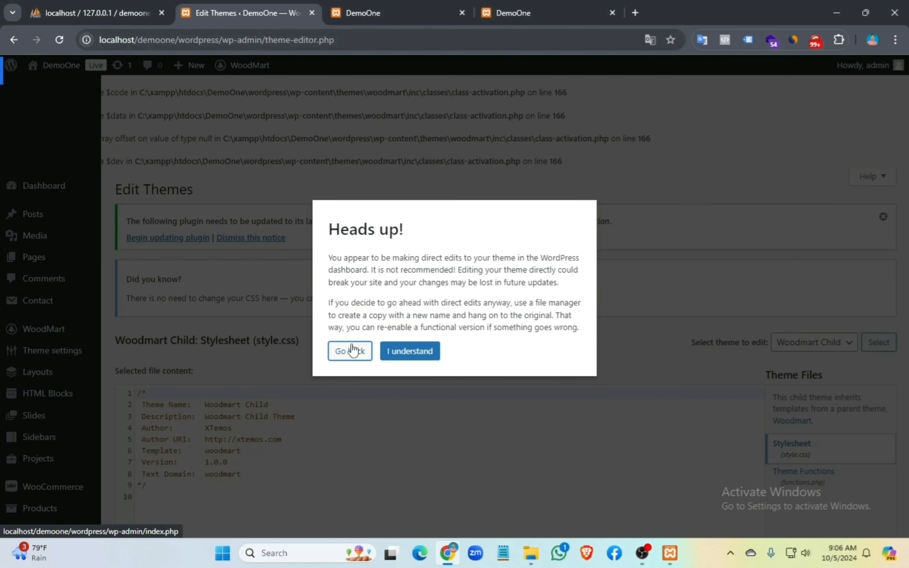
click(426, 355)
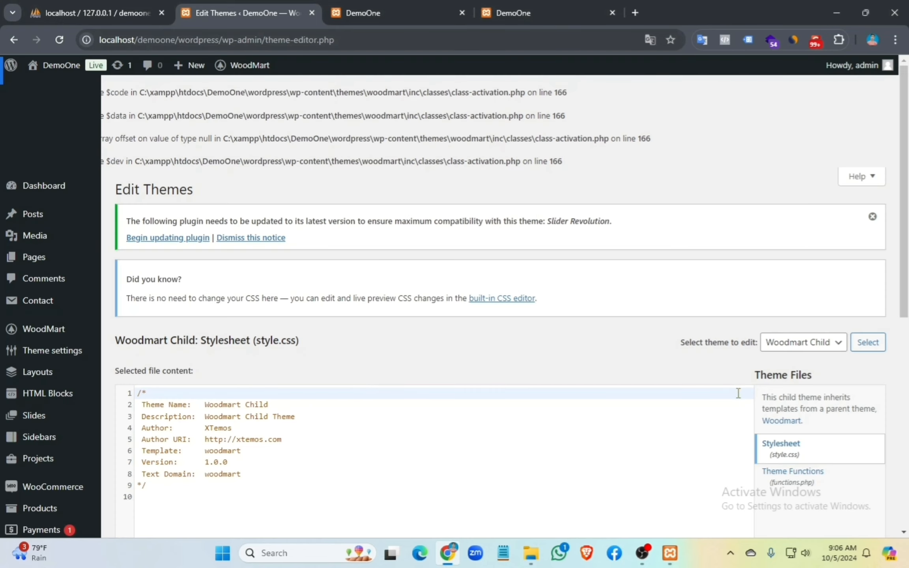
Step: Look over the Woodmart Child stylesheet in the editor and switch to the files of the parent theme Woodmart
scroll(489, 269, down, 5)
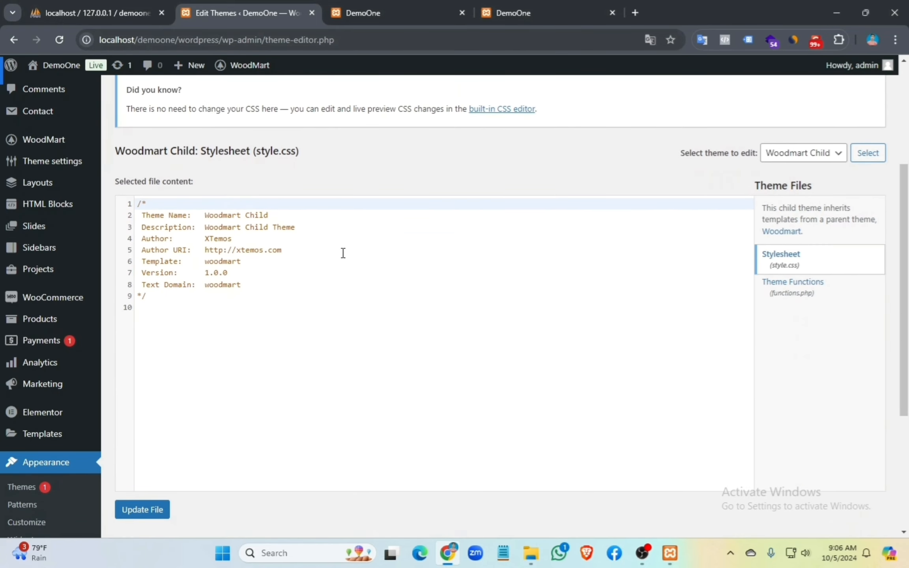
scroll(342, 253, up, 5)
click(380, 6)
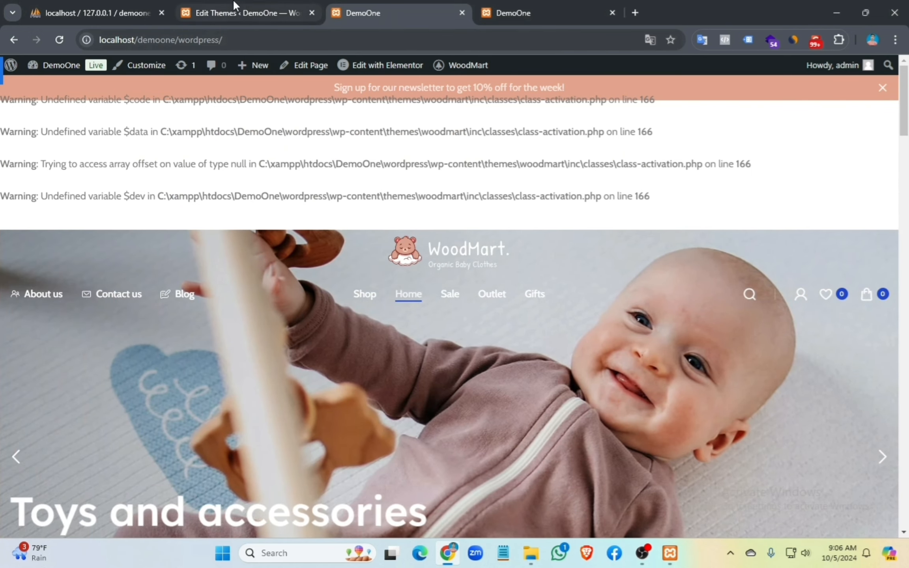
click(249, 5)
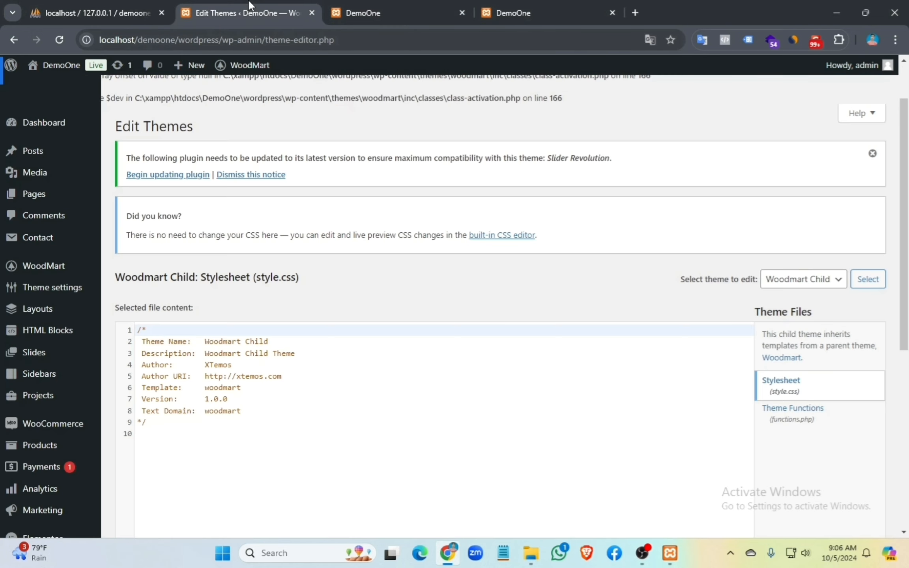
scroll(490, 242, down, 3)
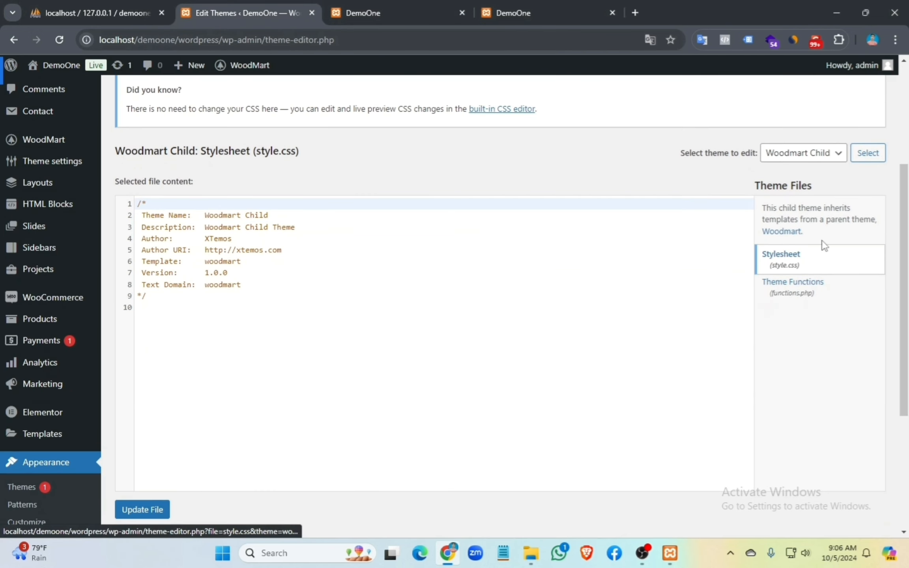
click(780, 234)
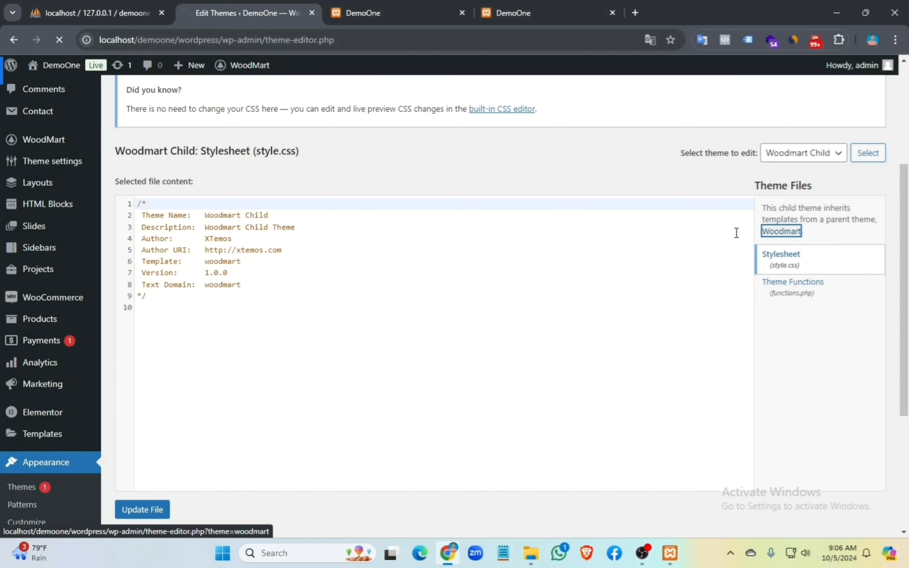
Step: Check the file path in the home page's third warning by highlighting classes\class-activation.php, and return to the theme editor
click(371, 13)
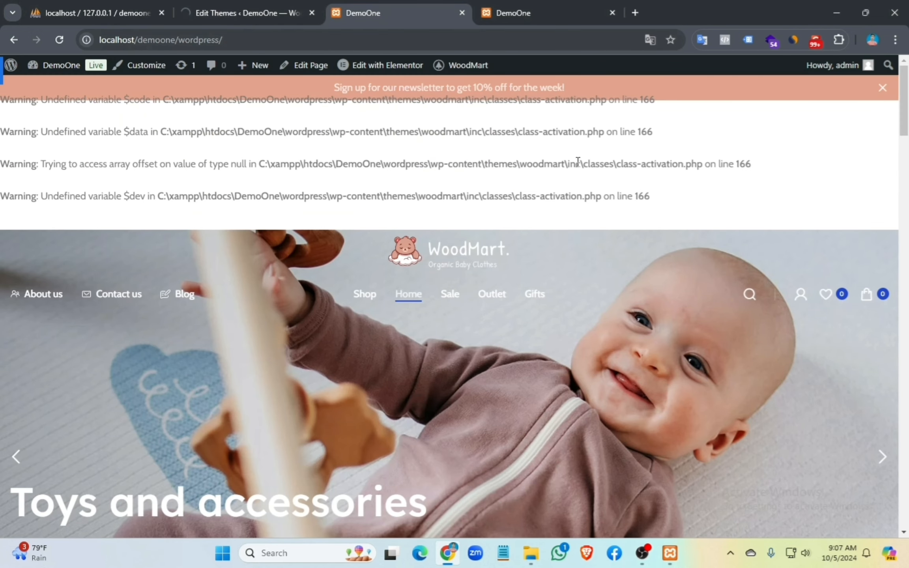
drag(586, 161, 719, 157)
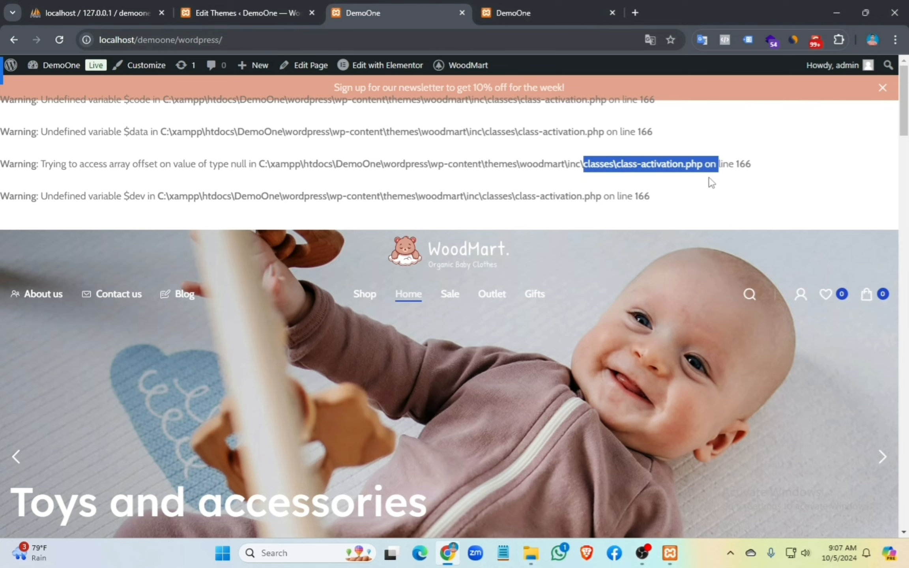
click(728, 188)
click(233, 4)
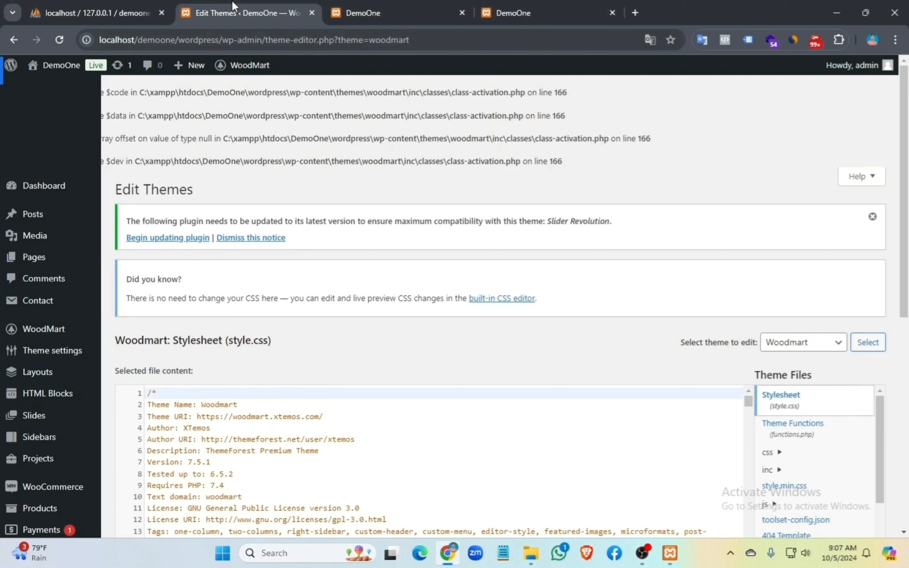
Step: Open class-activation.php from the inc/classes folder of the Woodmart theme files for editing
scroll(672, 228, down, 3)
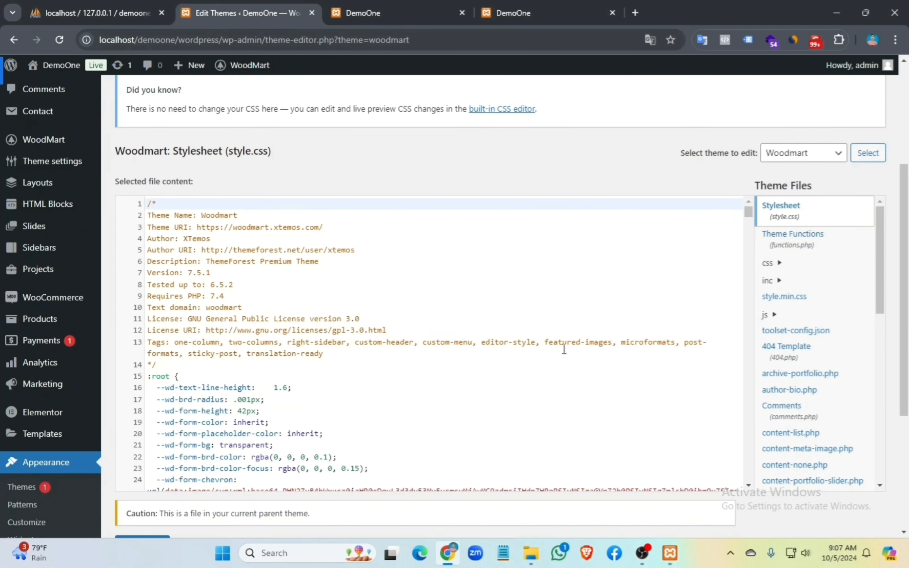
click(779, 265)
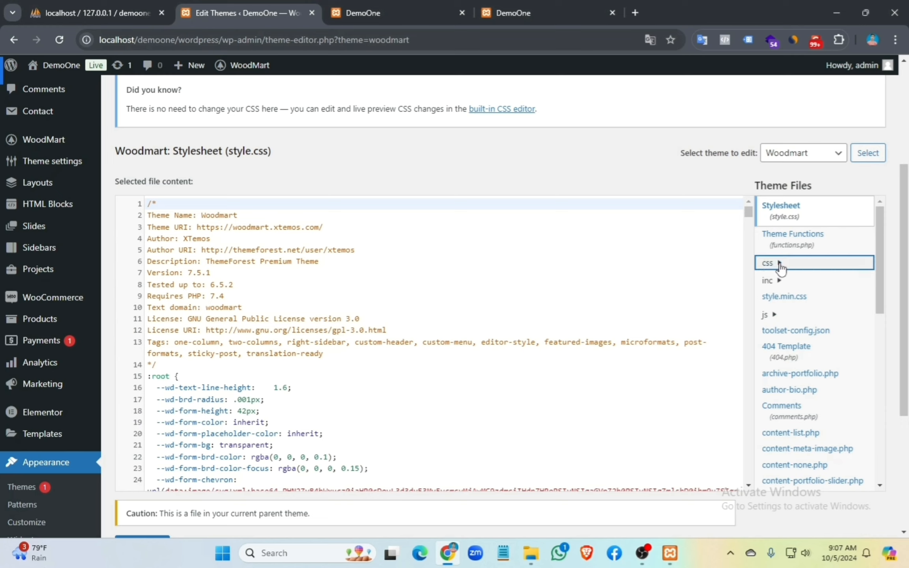
click(778, 263)
click(779, 280)
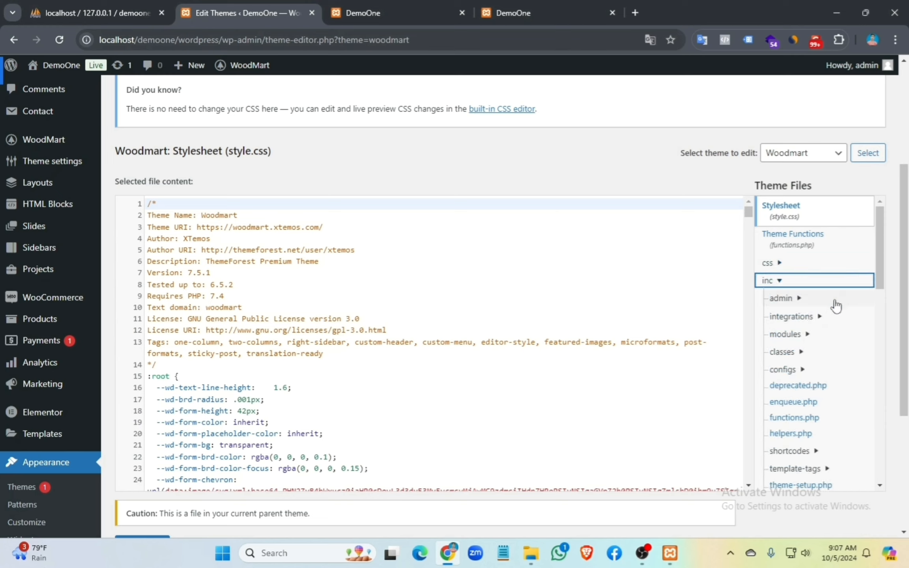
click(799, 355)
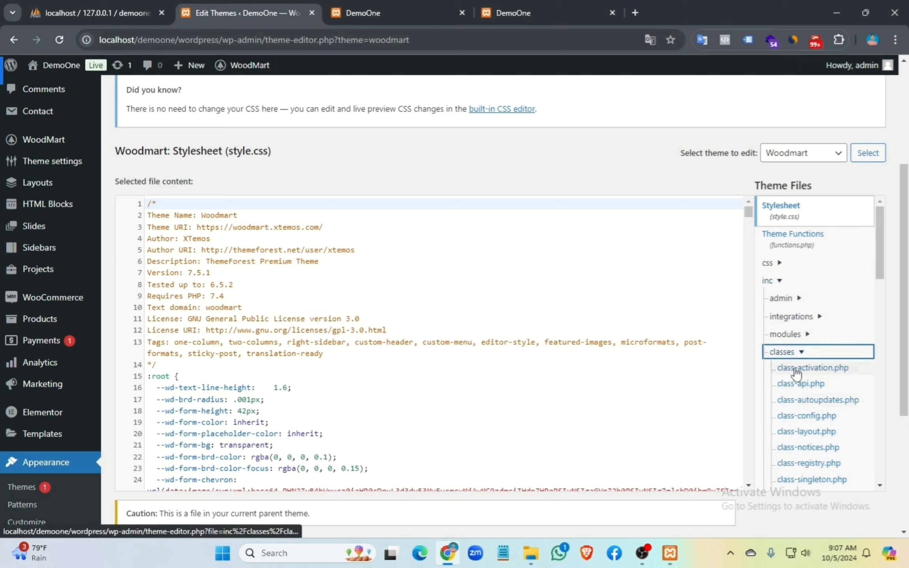
click(810, 369)
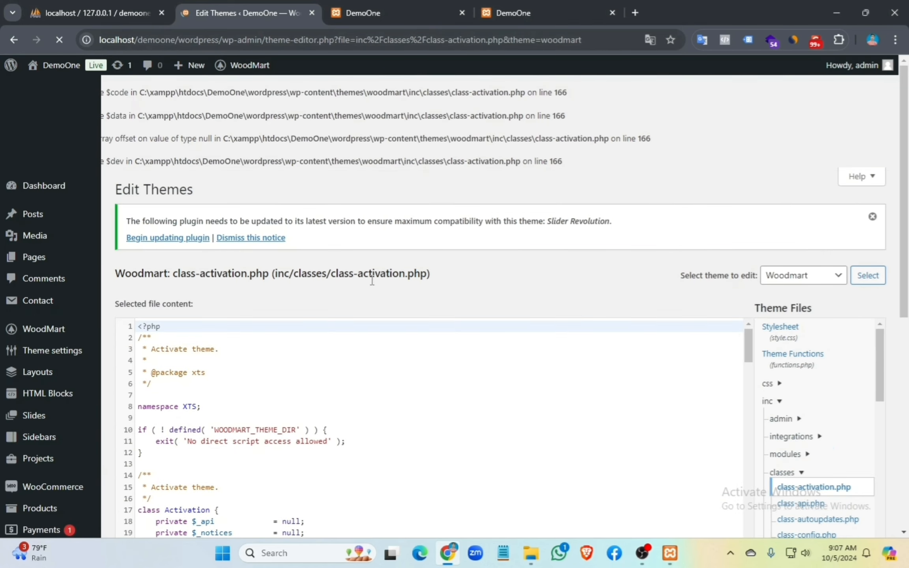
Step: Check the line number given in the DemoOne home page warnings and return to class-activation.php in the editor
scroll(561, 183, down, 10)
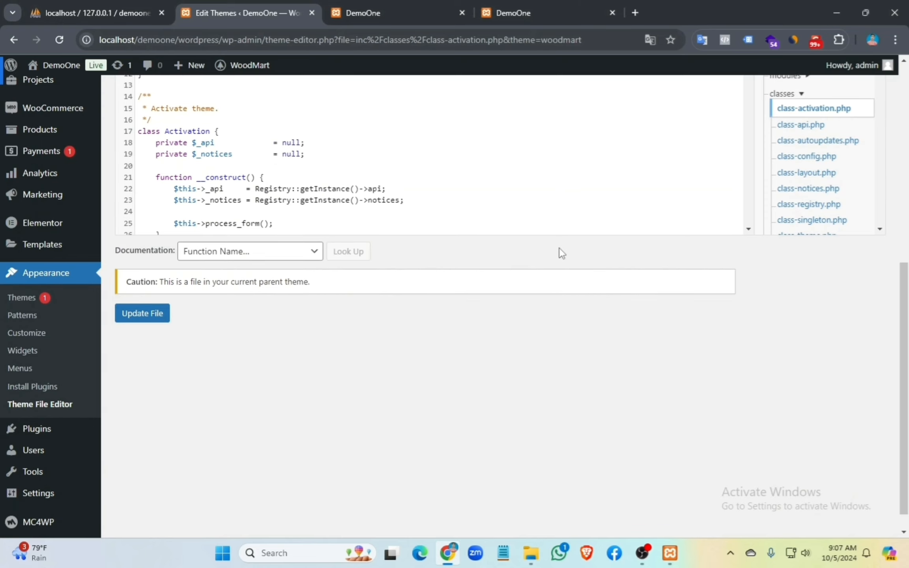
scroll(558, 253, up, 6)
scroll(175, 252, up, 3)
click(362, 13)
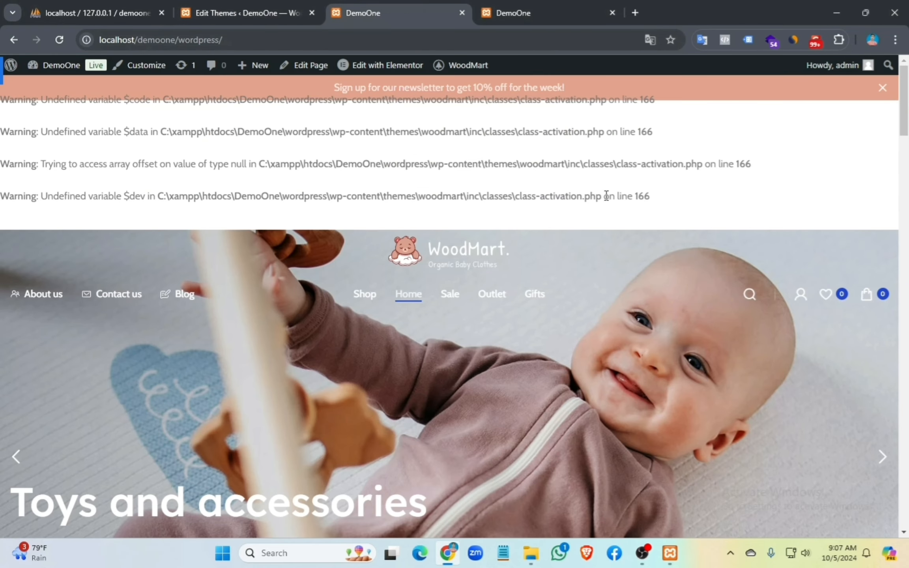
click(263, 12)
Step: Delete the $this->activate( $code, $data['token'], $dev ); statement on line 166 of class-activation.php and update the file
scroll(466, 268, down, 6)
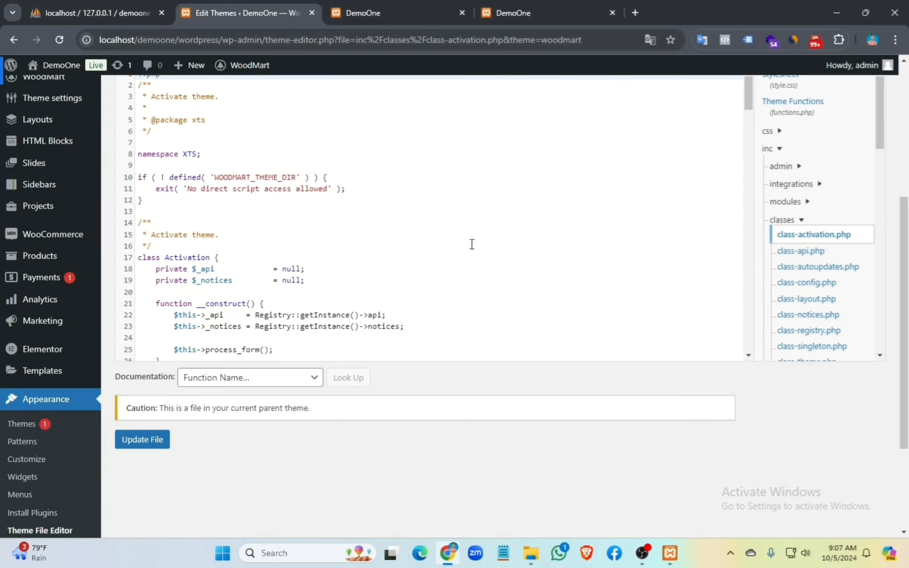
scroll(405, 203, down, 20)
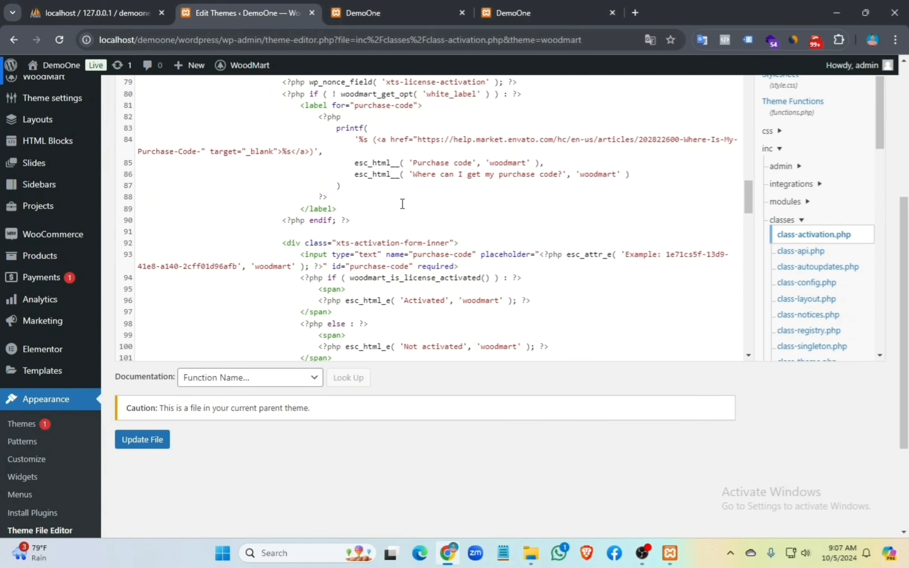
scroll(402, 204, down, 5)
scroll(186, 208, down, 8)
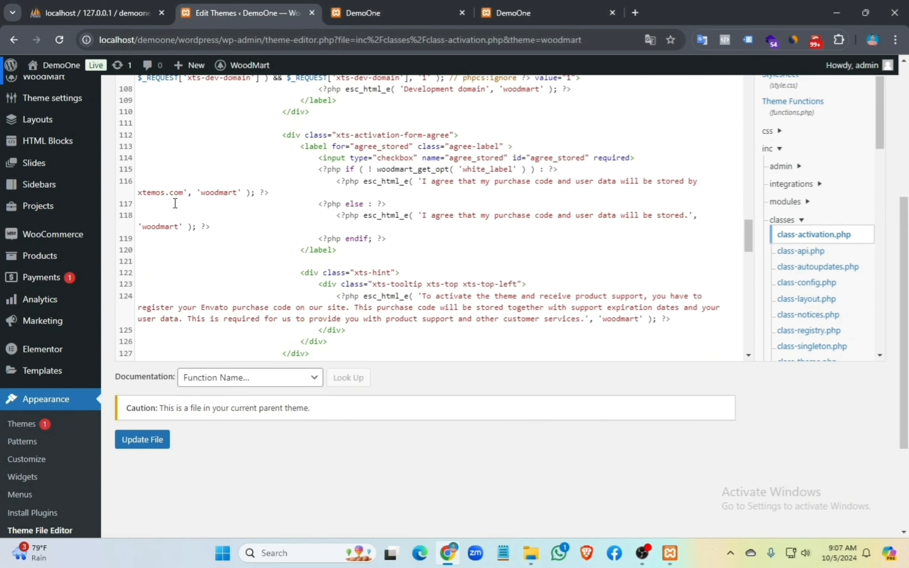
scroll(189, 227, down, 8)
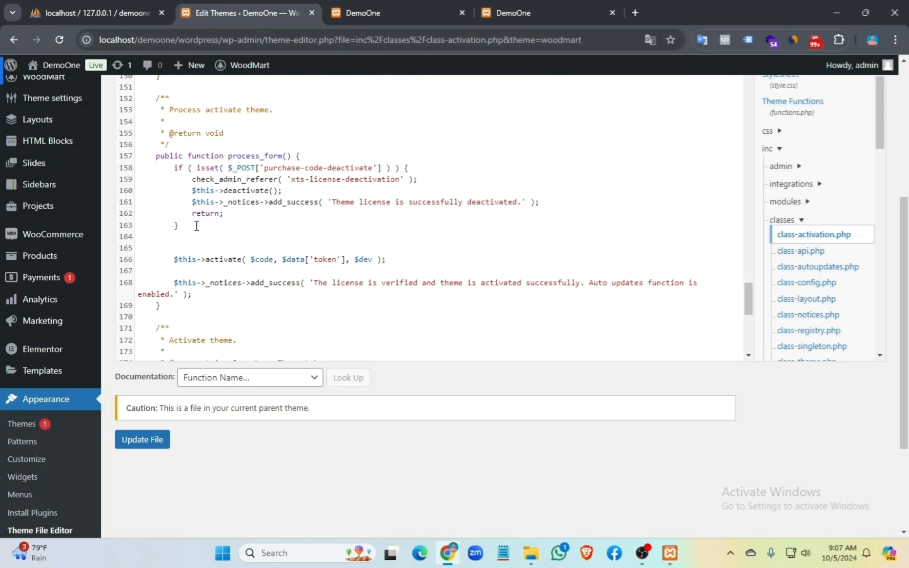
scroll(190, 213, up, 5)
scroll(231, 265, down, 4)
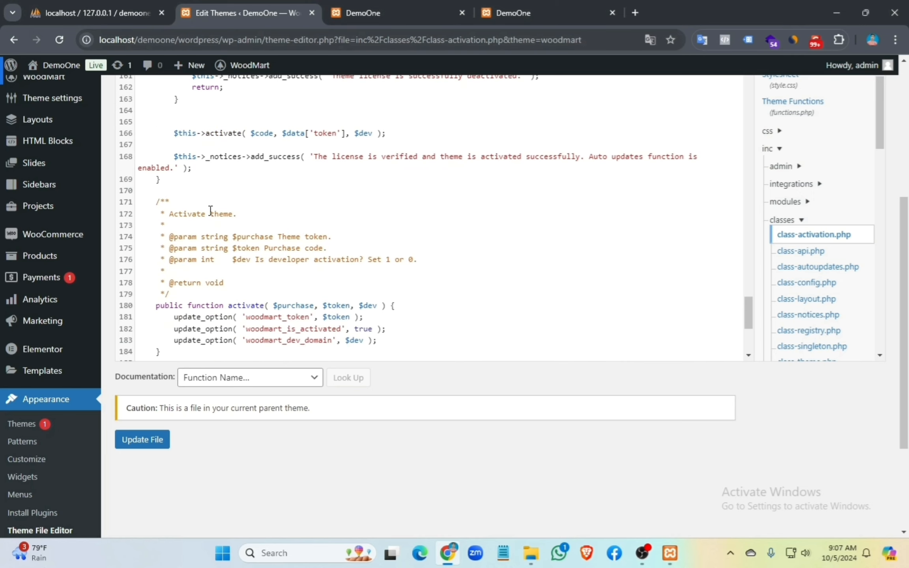
click(334, 133)
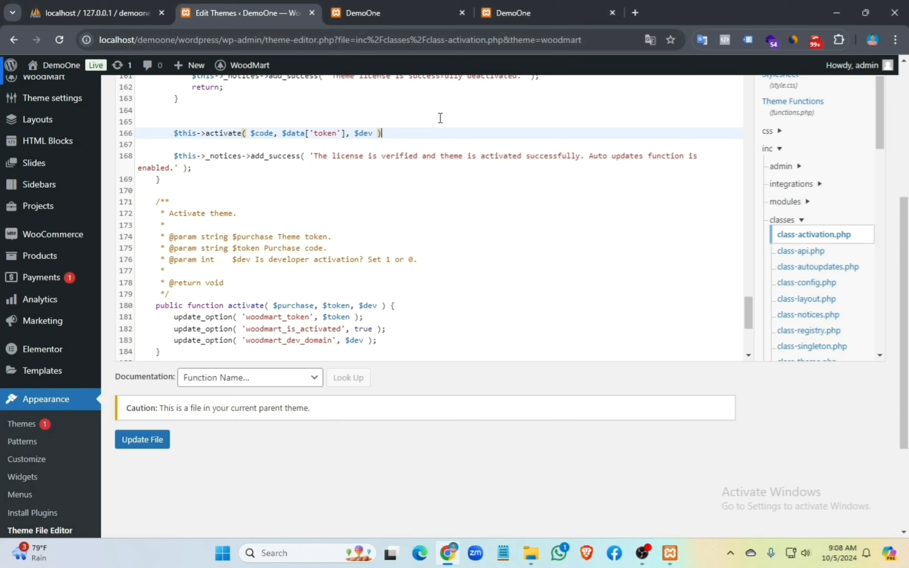
drag(390, 133, 173, 133)
key(BackSpace)
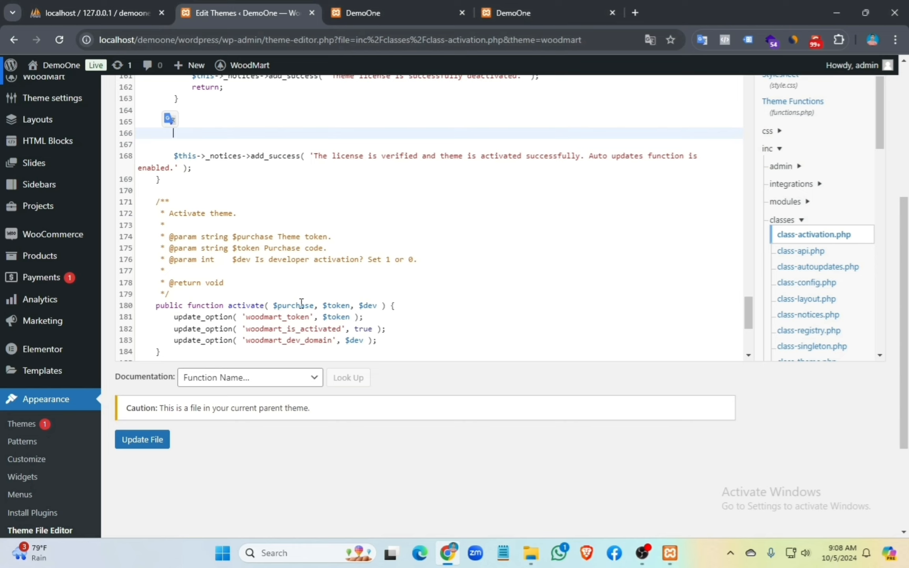
click(191, 132)
click(133, 440)
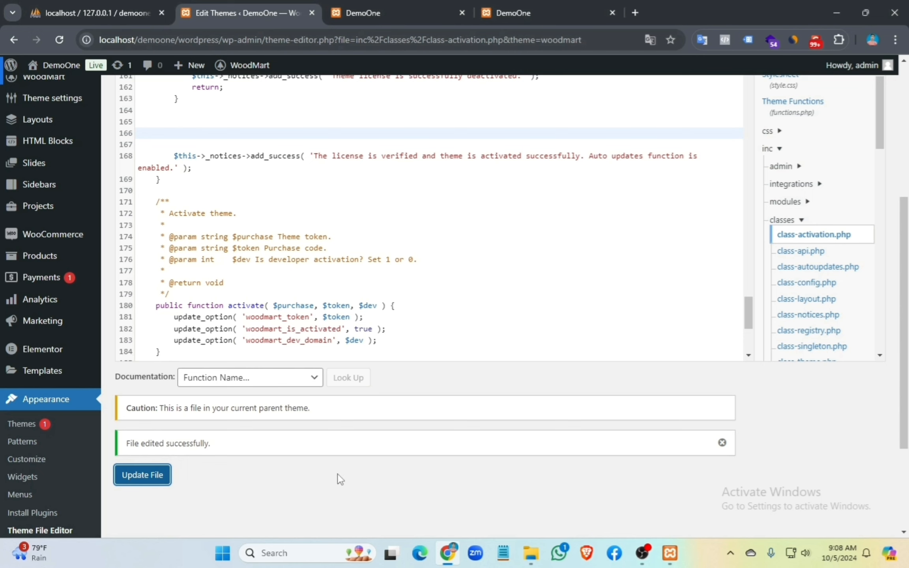
Step: Reload the DemoOne home page and check the whole page from the header to the lower sections
click(386, 5)
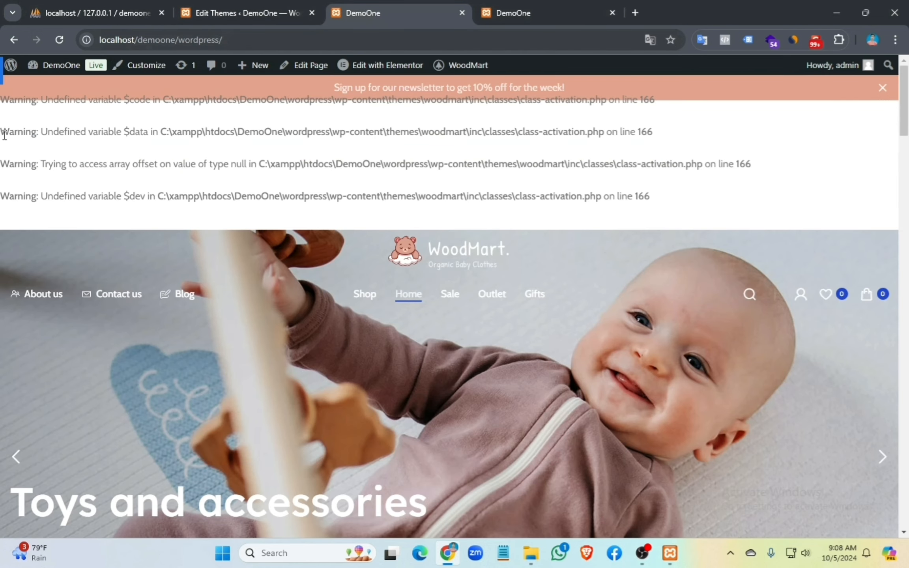
click(59, 40)
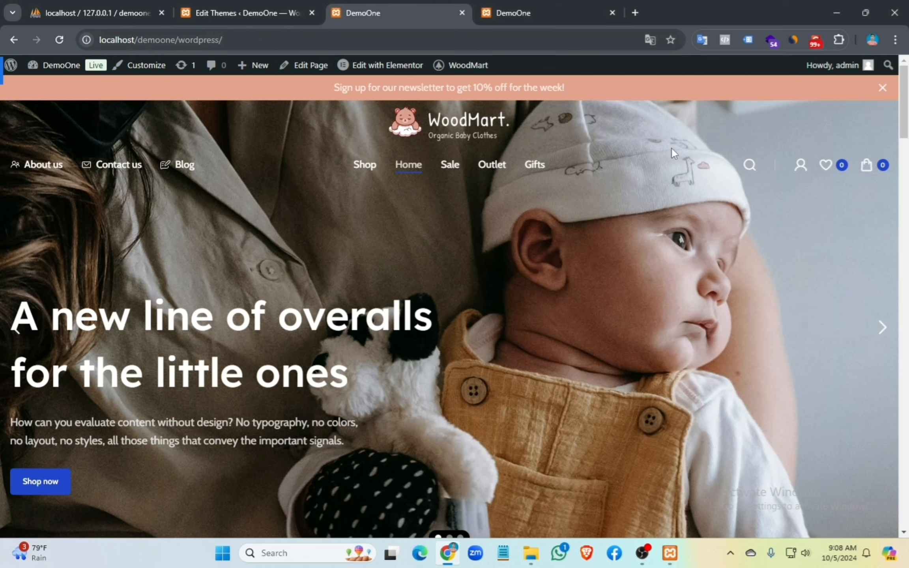
scroll(574, 289, down, 20)
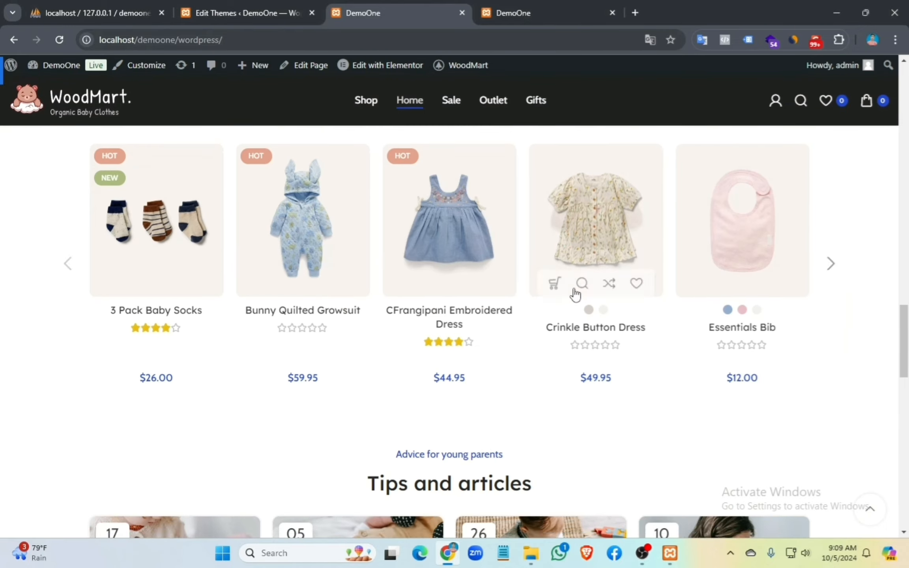
scroll(575, 288, down, 10)
drag(901, 490, 901, 101)
Step: Preview the home page's mobile layout in a narrow browser window down to the footer, and restore the full-size window
click(869, 9)
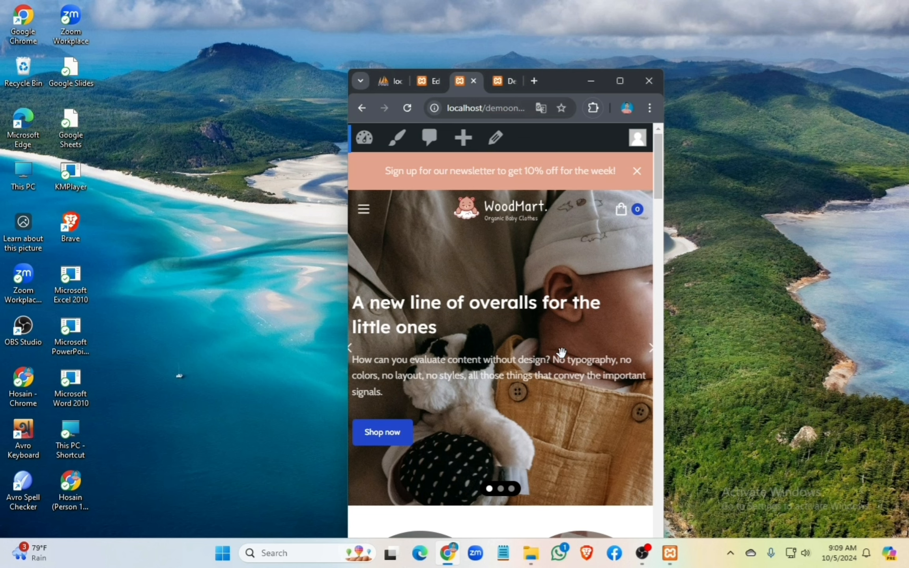
scroll(549, 455, down, 15)
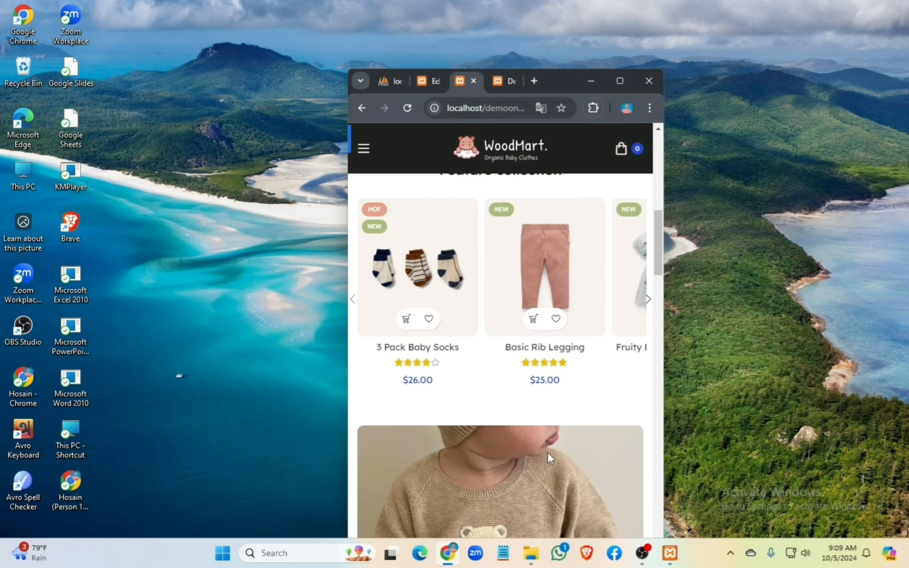
scroll(549, 454, down, 15)
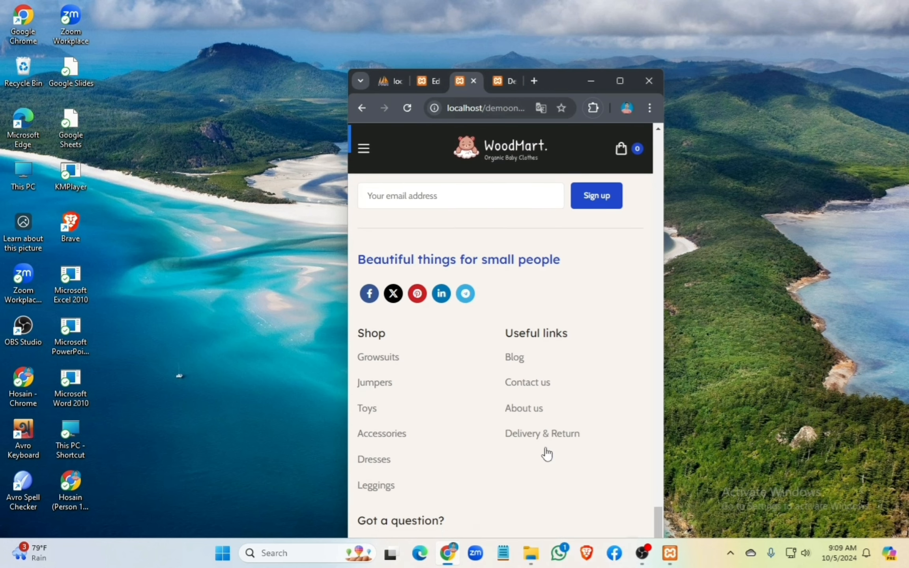
click(620, 81)
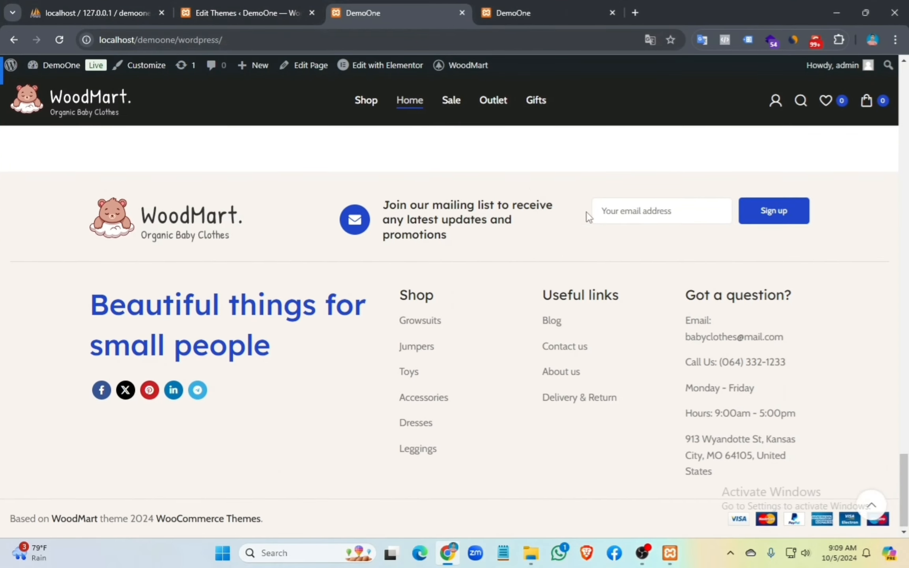
scroll(433, 377, up, 10)
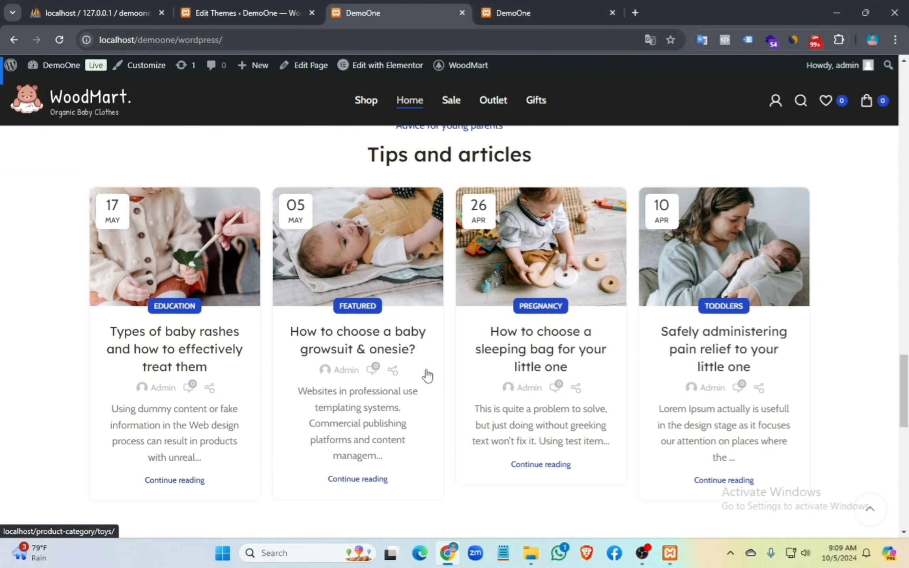
Step: Compare the reloaded DemoOne home page with the older copy still open, and review the edited class-activation.php
click(218, 13)
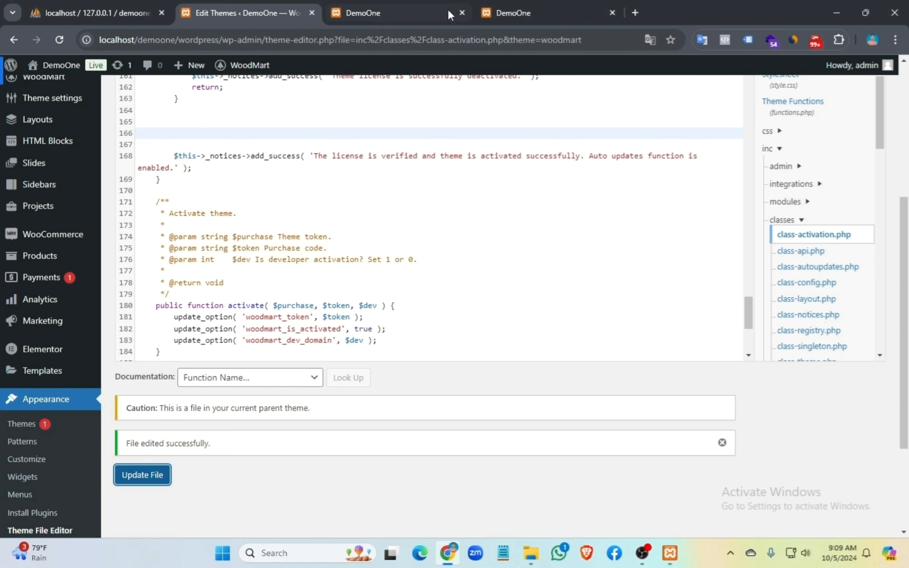
click(481, 8)
mouse_move(383, 69)
click(385, 8)
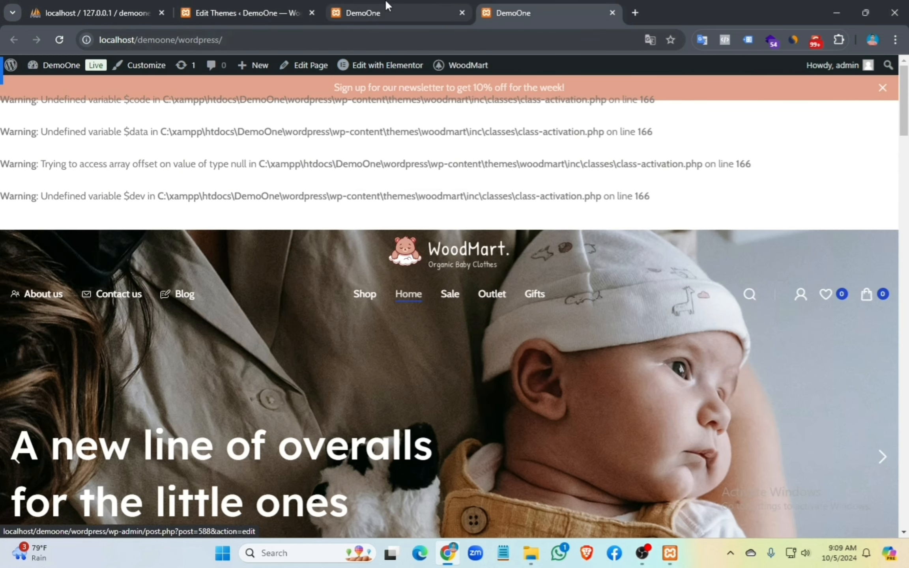
scroll(641, 351, down, 5)
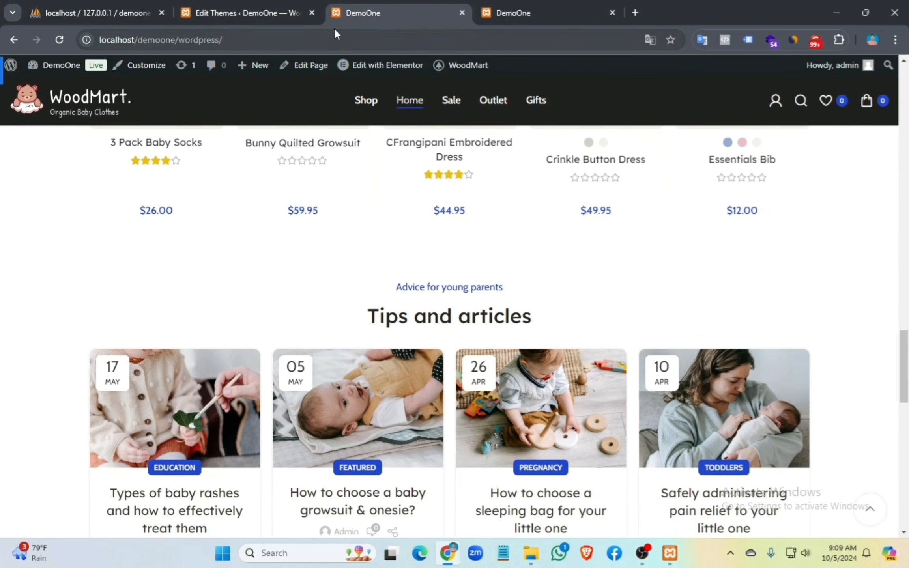
click(256, 5)
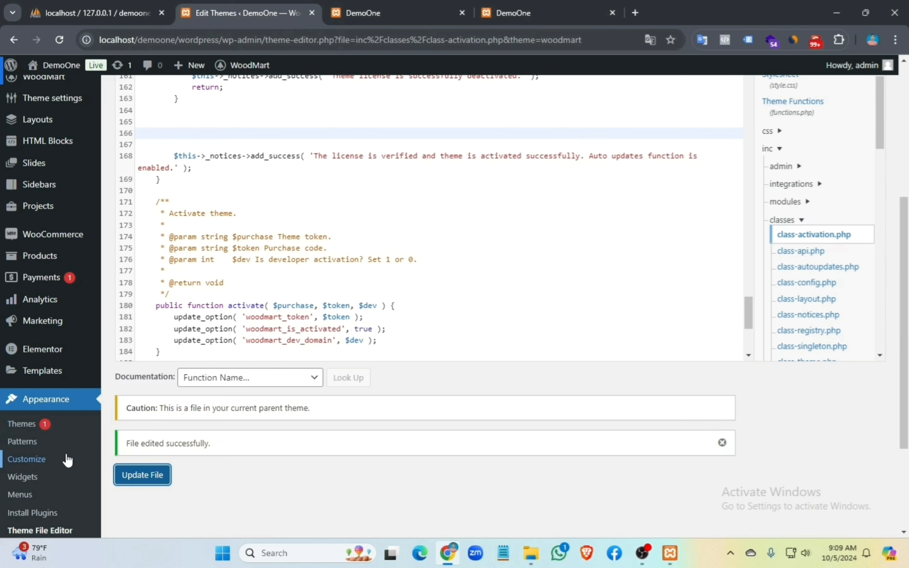
scroll(440, 487, up, 3)
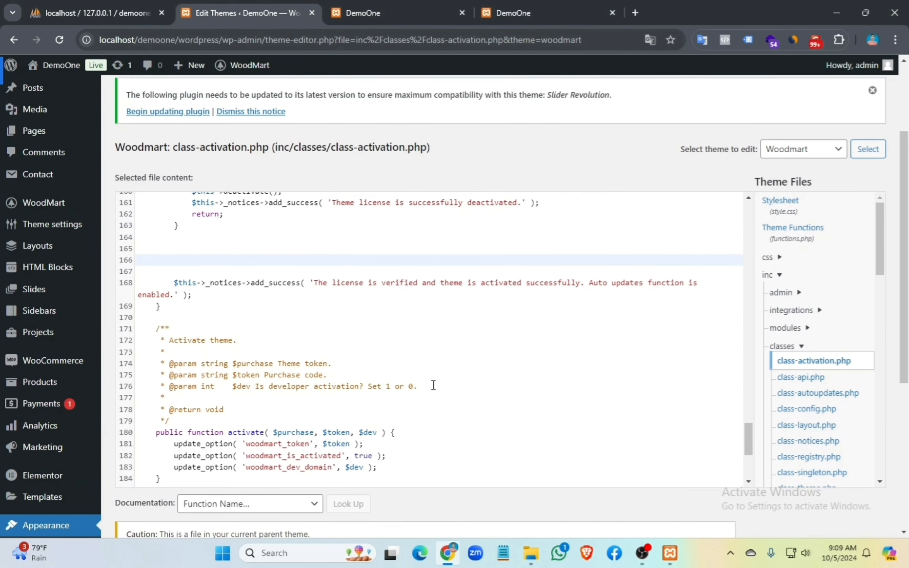
scroll(432, 383, up, 5)
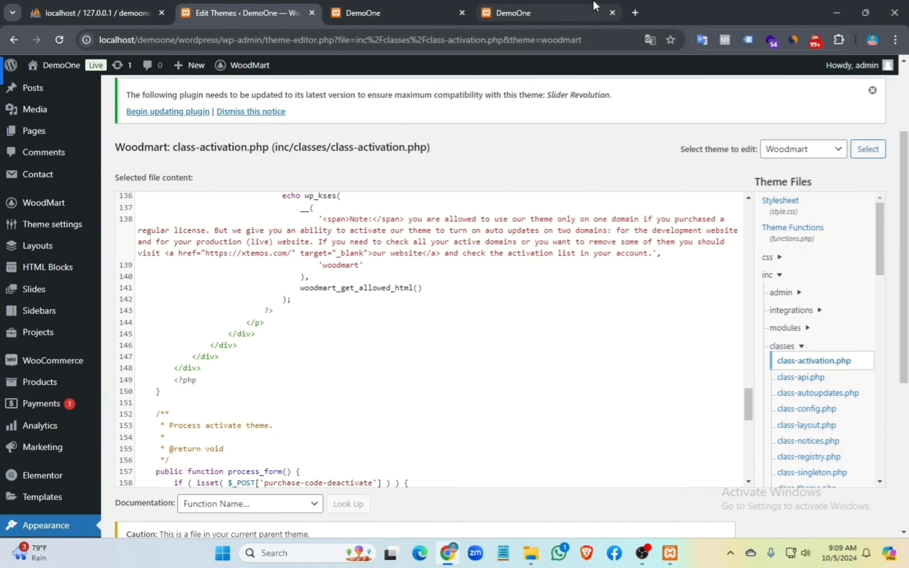
Step: Open alizaan.com in a new tab and find the woodmart theme among the Top 6 Best Selling Product items
click(634, 13)
click(449, 40)
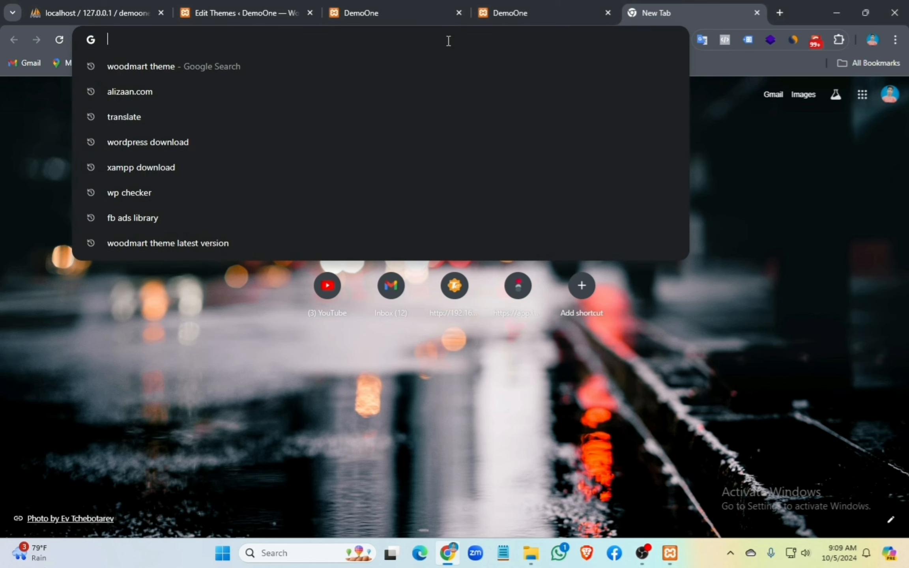
text(alizaan)
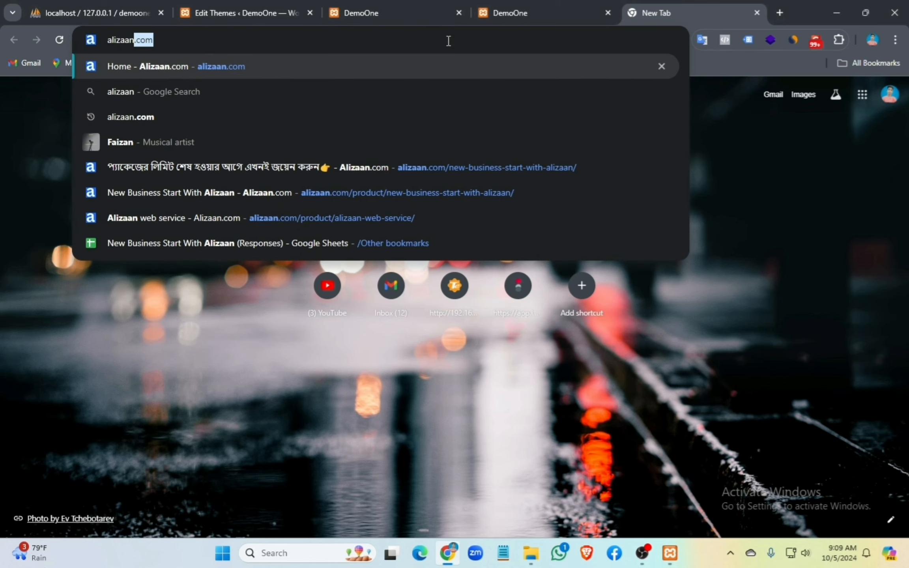
text(.com)
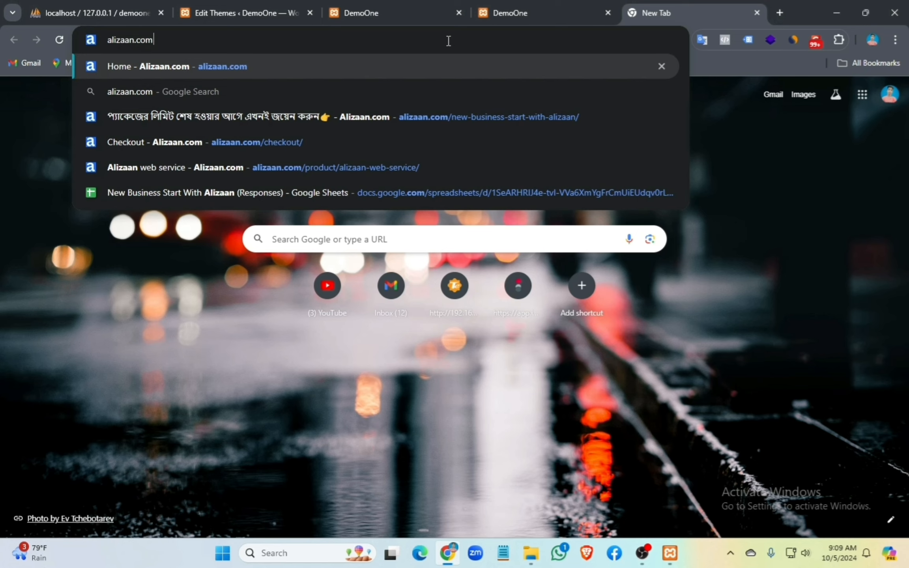
key(Return)
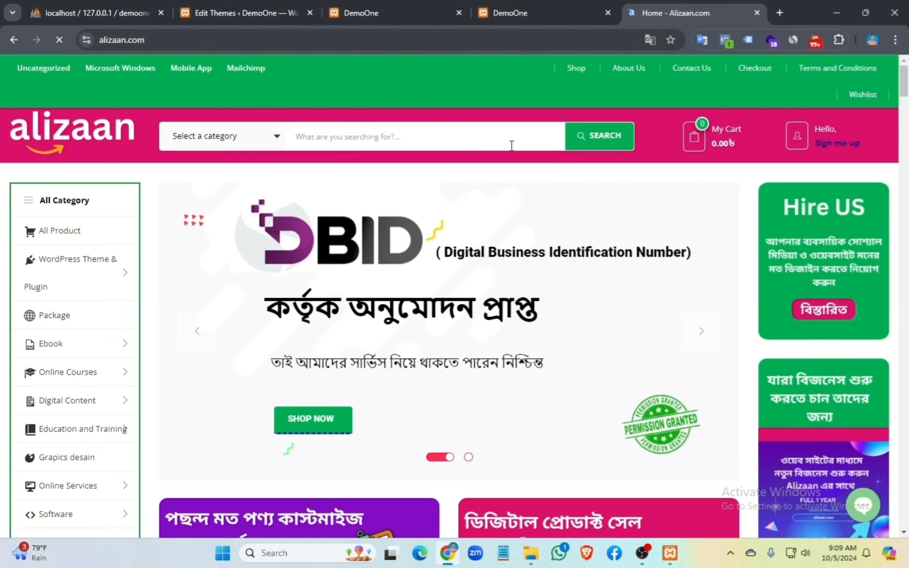
scroll(476, 381, down, 5)
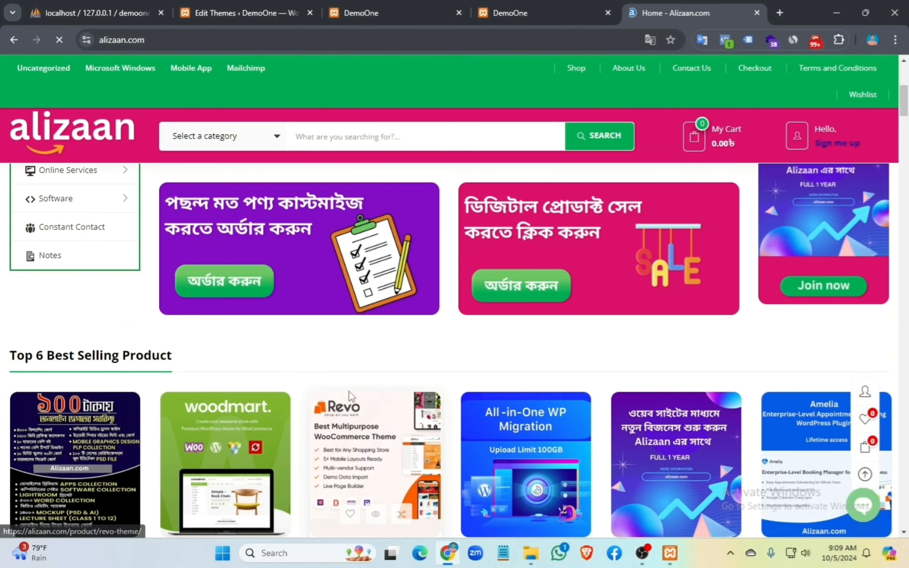
scroll(274, 346, down, 1)
scroll(273, 346, down, 3)
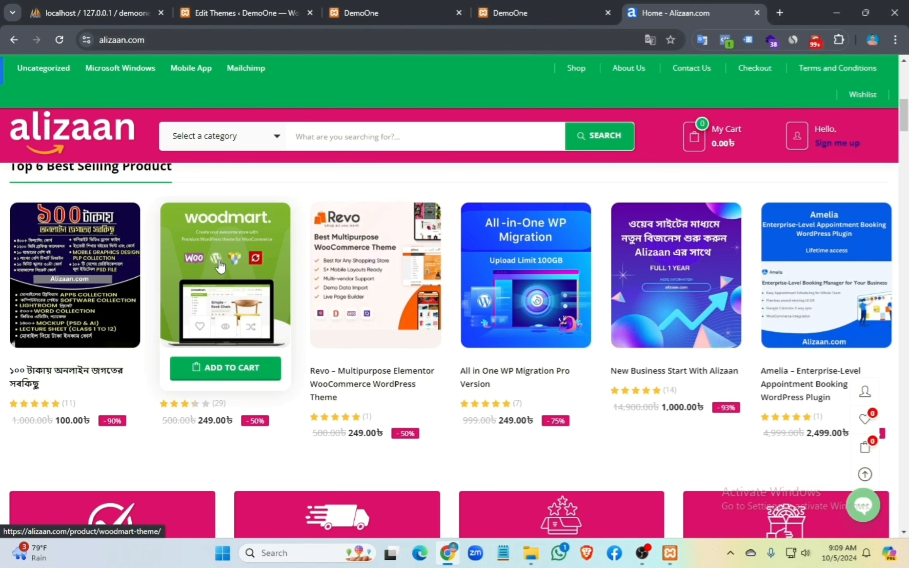
Step: Open the woodmart theme's product page from the best sellers and examine its price and description
click(190, 244)
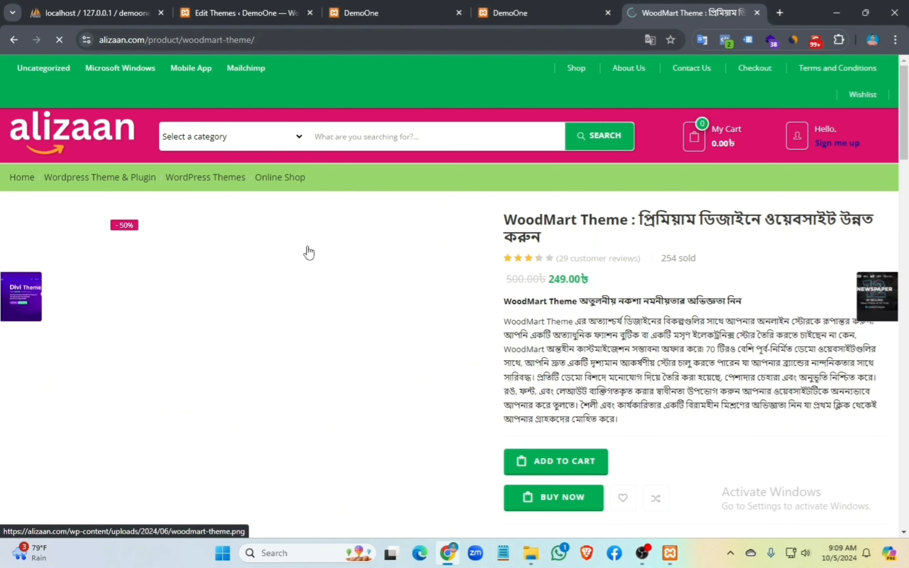
mouse_move(597, 281)
mouse_down()
mouse_move(546, 280)
mouse_move(589, 279)
mouse_up()
click(624, 277)
click(632, 283)
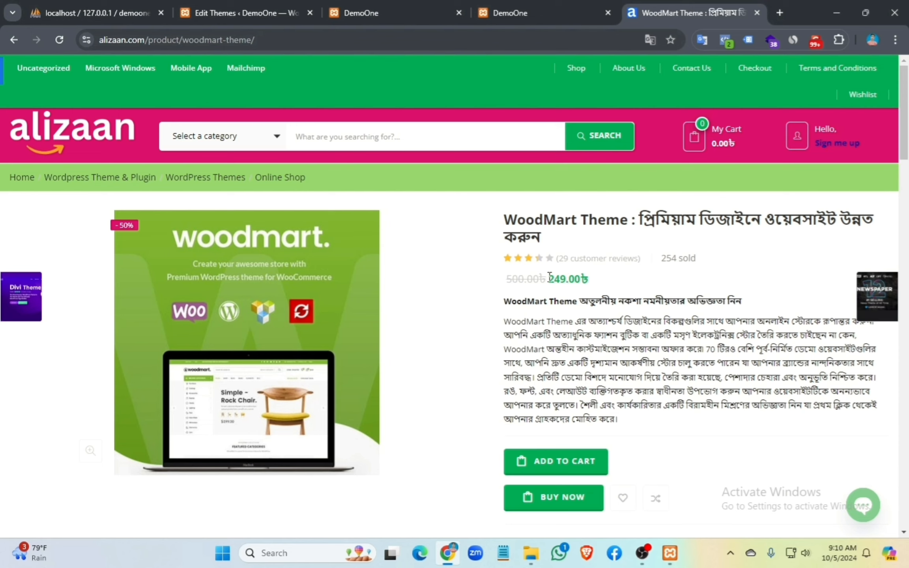
drag(549, 276, 573, 278)
click(624, 292)
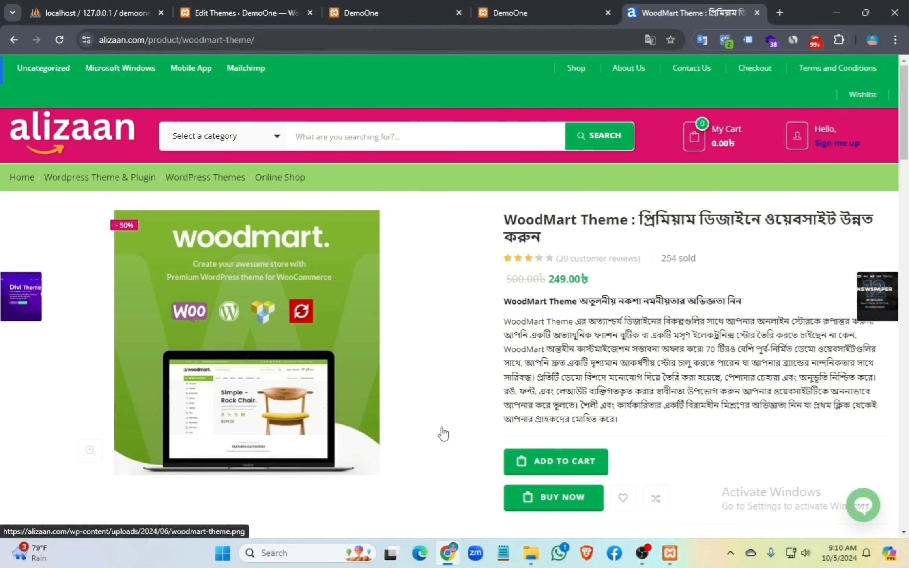
scroll(444, 434, down, 3)
scroll(438, 426, up, 3)
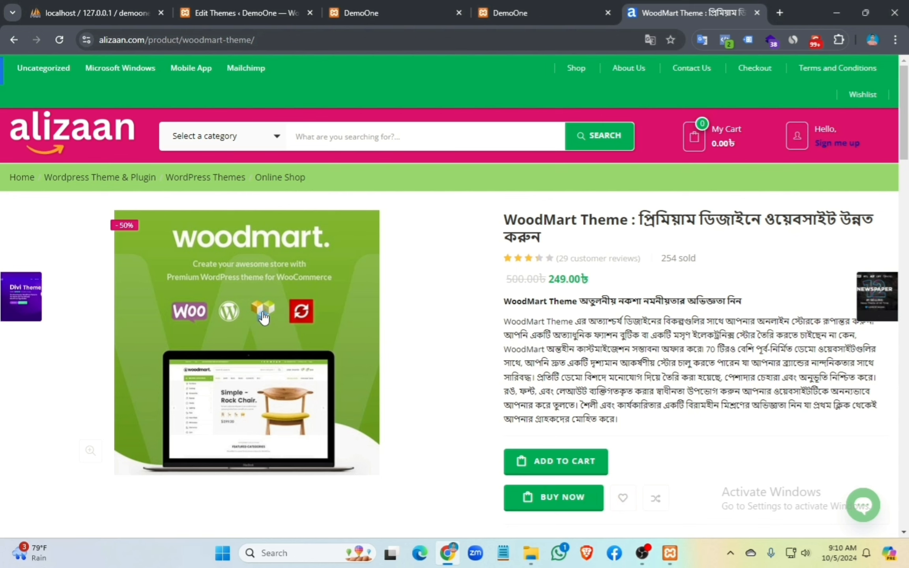
Step: Return to the Alizaan home page and look through the best-selling and random product sections
click(9, 40)
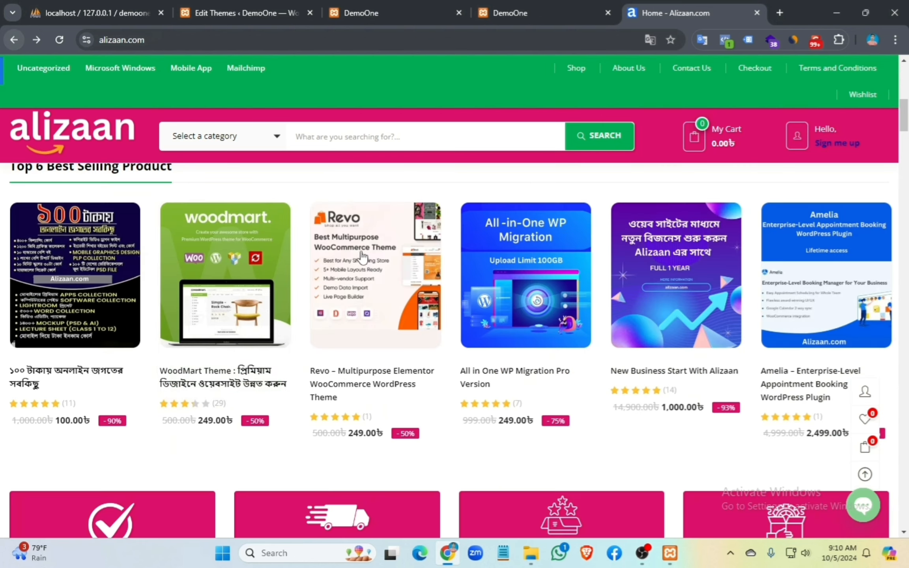
scroll(460, 365, down, 3)
scroll(465, 351, up, 5)
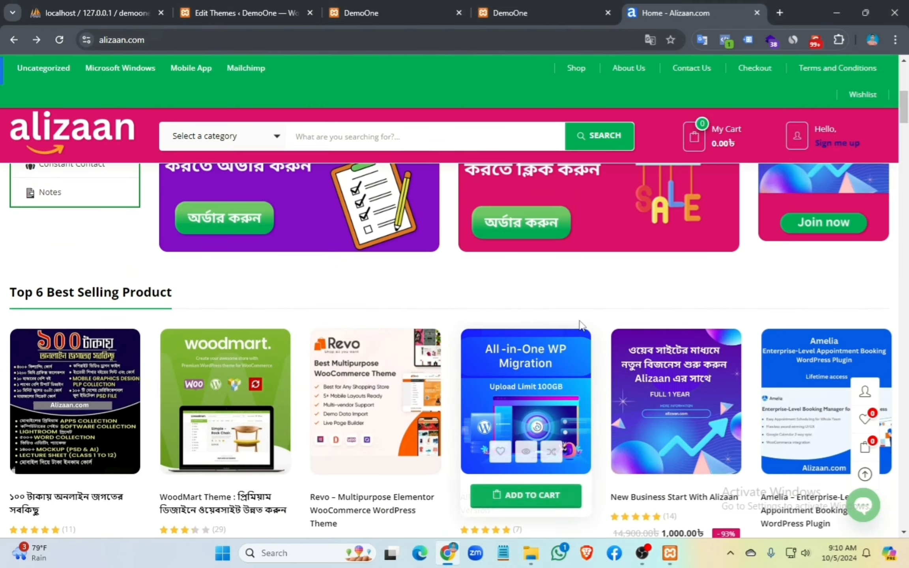
scroll(624, 338, down, 15)
scroll(567, 382, down, 2)
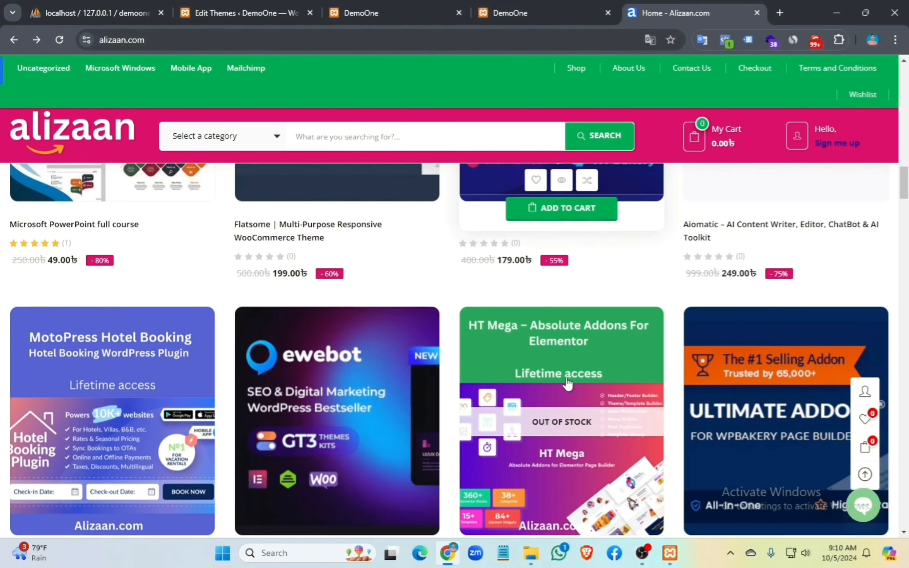
scroll(572, 379, up, 10)
Step: Search the store for "elementor", view the Signature Field for Elementor form product, and return to the home page
click(424, 126)
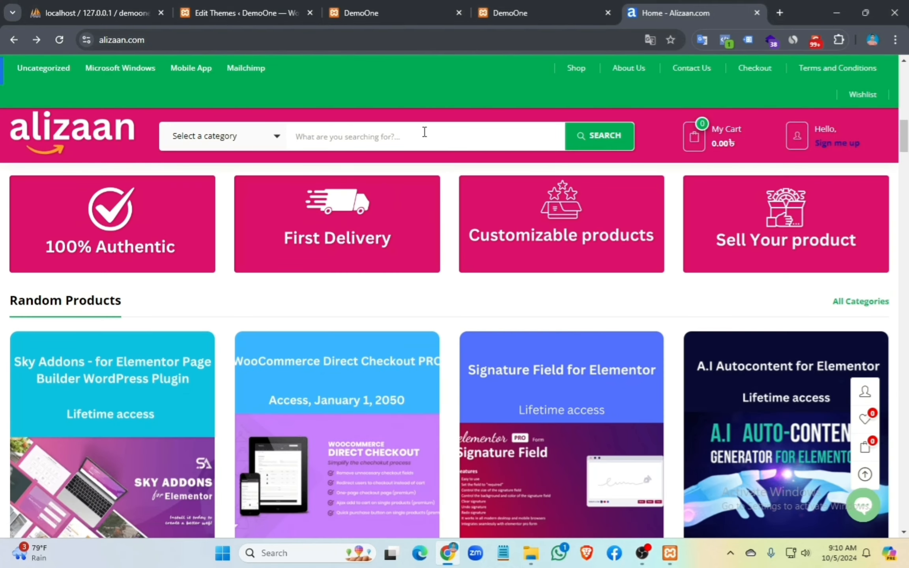
text(elementor)
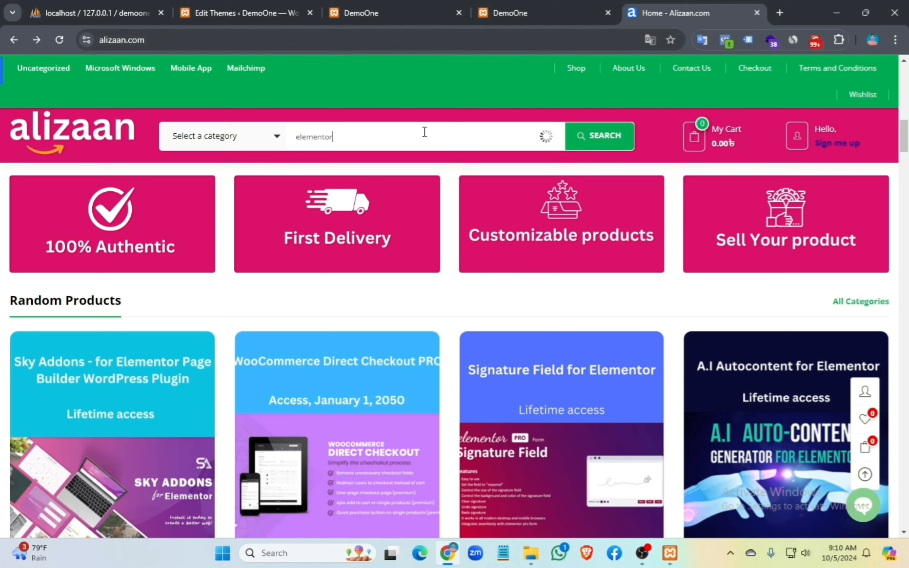
scroll(232, 467, up, 1)
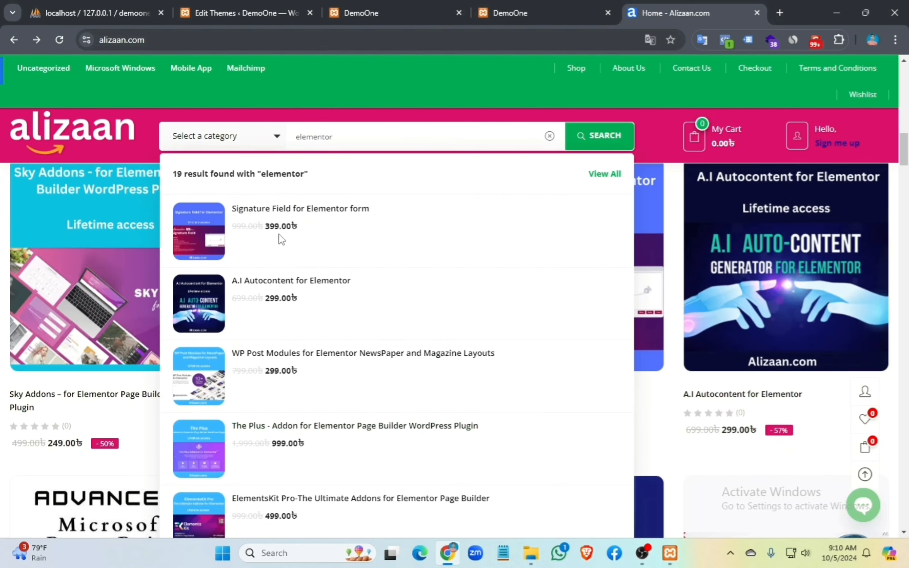
click(340, 209)
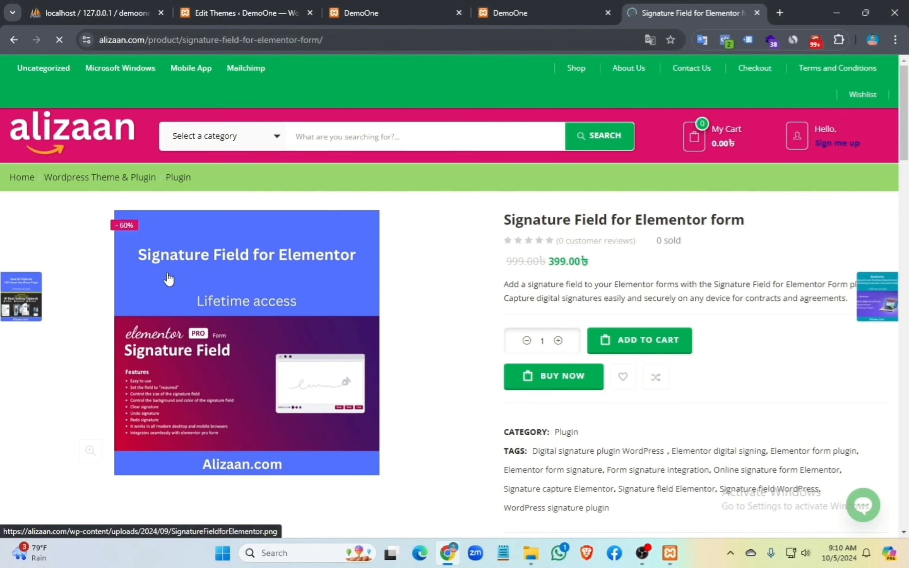
click(14, 40)
Step: Open the WordPress Theme & Plugin category from the home page and look through its products
scroll(233, 406, up, 13)
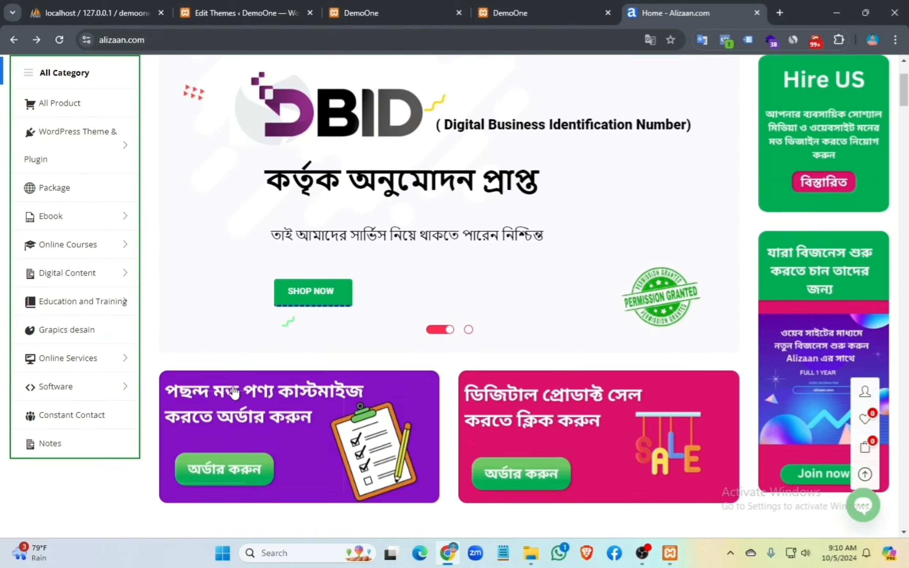
scroll(12, 254, up, 3)
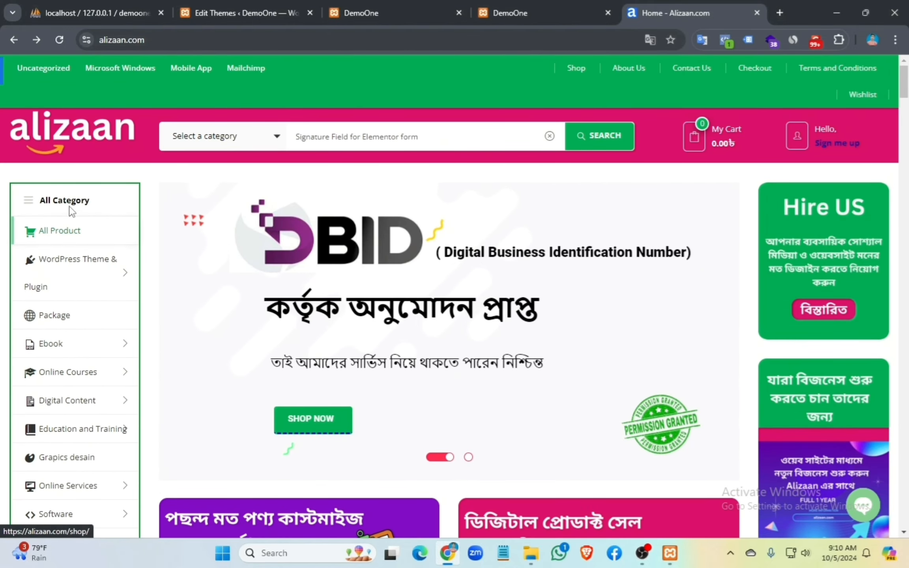
click(67, 295)
scroll(557, 418, down, 18)
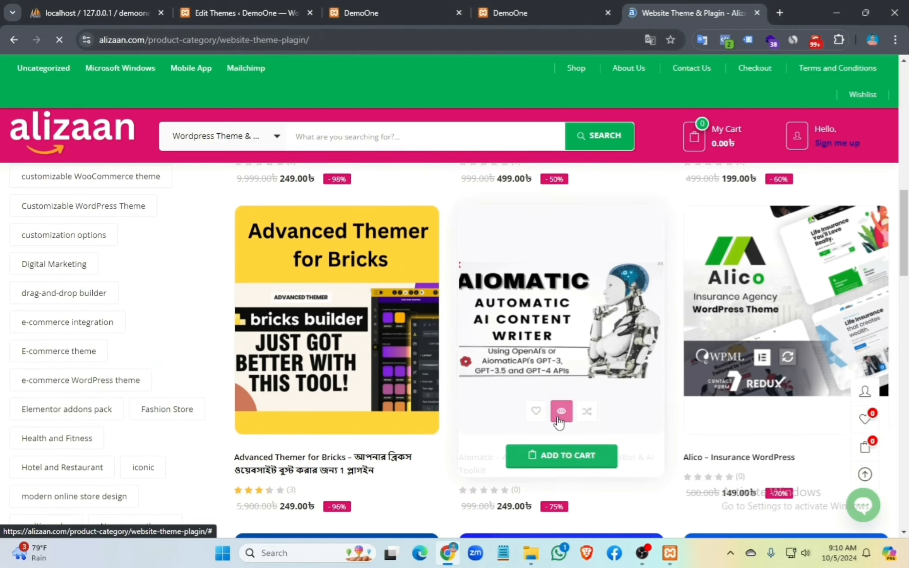
scroll(558, 420, down, 10)
scroll(557, 420, up, 15)
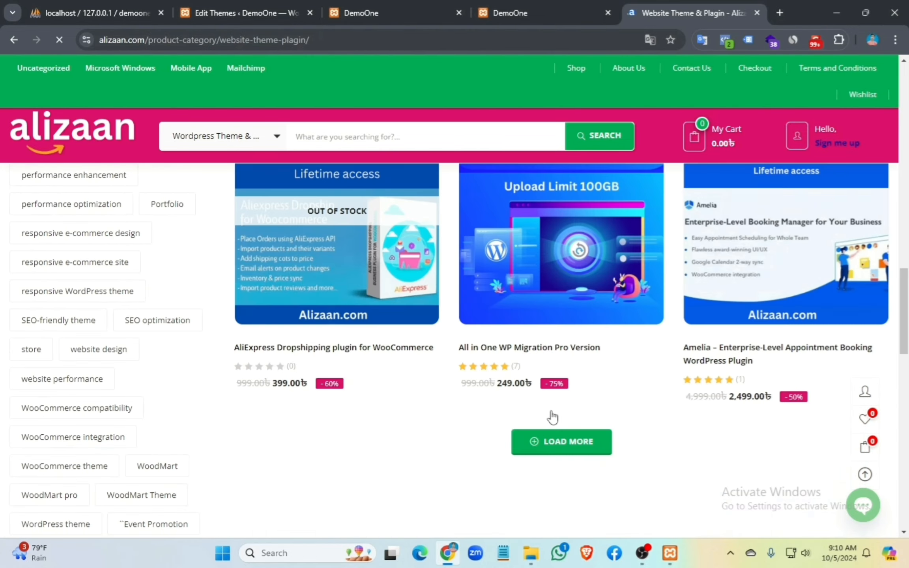
scroll(551, 408, up, 3)
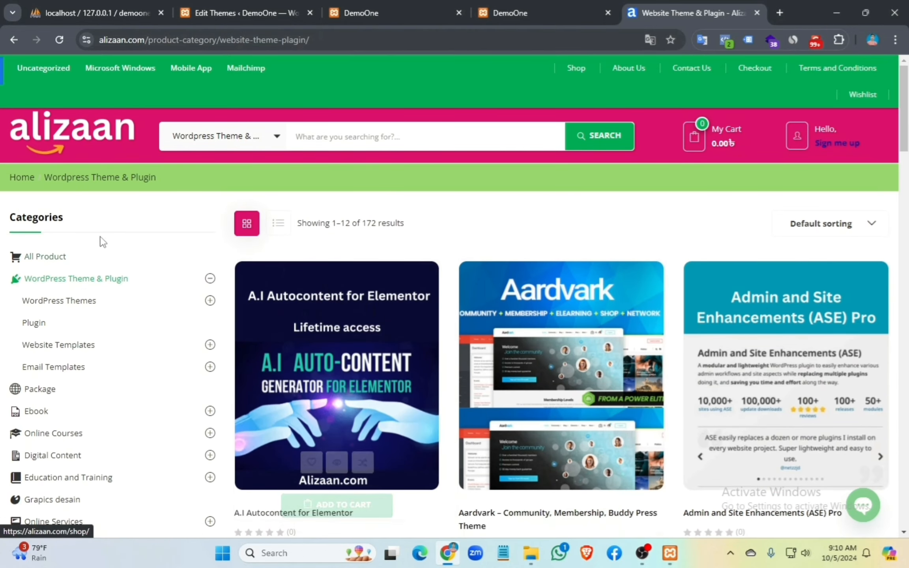
Step: Go back to the store's home page and browse its product sections down to Resent Products
click(23, 146)
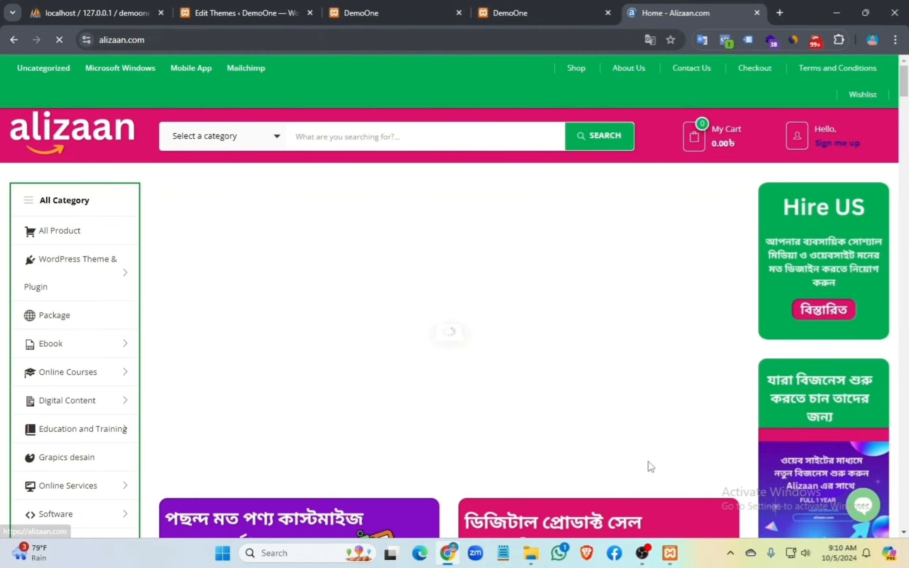
scroll(650, 467, down, 10)
scroll(650, 469, down, 20)
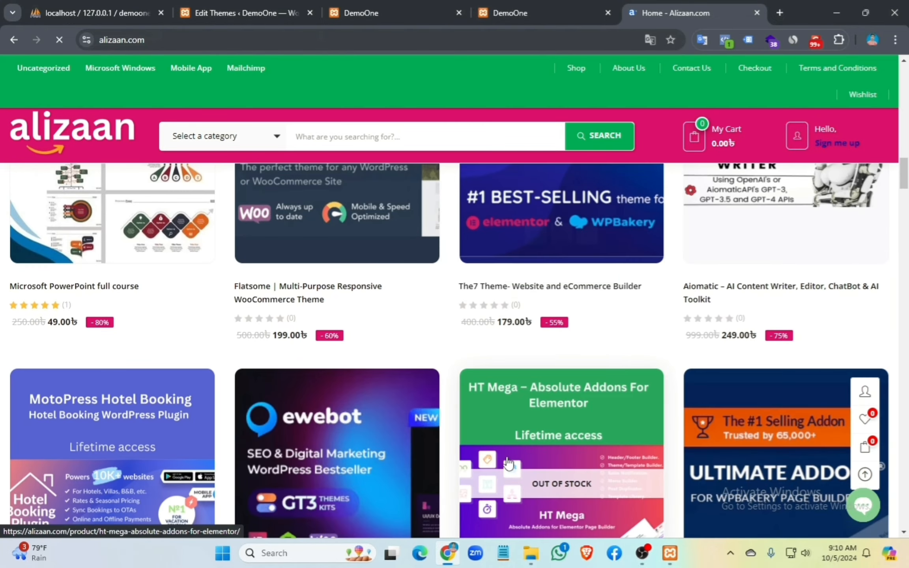
scroll(441, 448, down, 20)
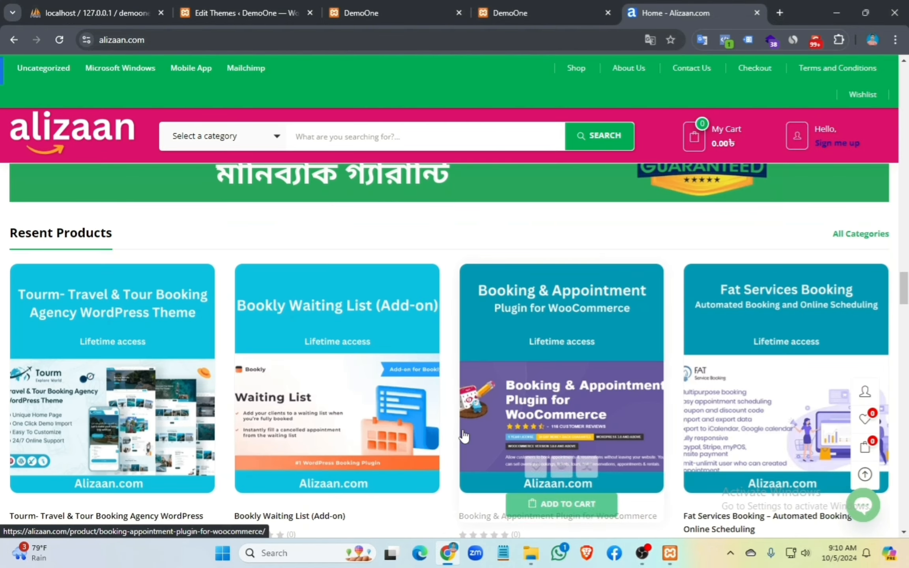
scroll(459, 430, up, 6)
Step: Open the complete shop listing from the home page and look over the page down to the FAQ
click(486, 342)
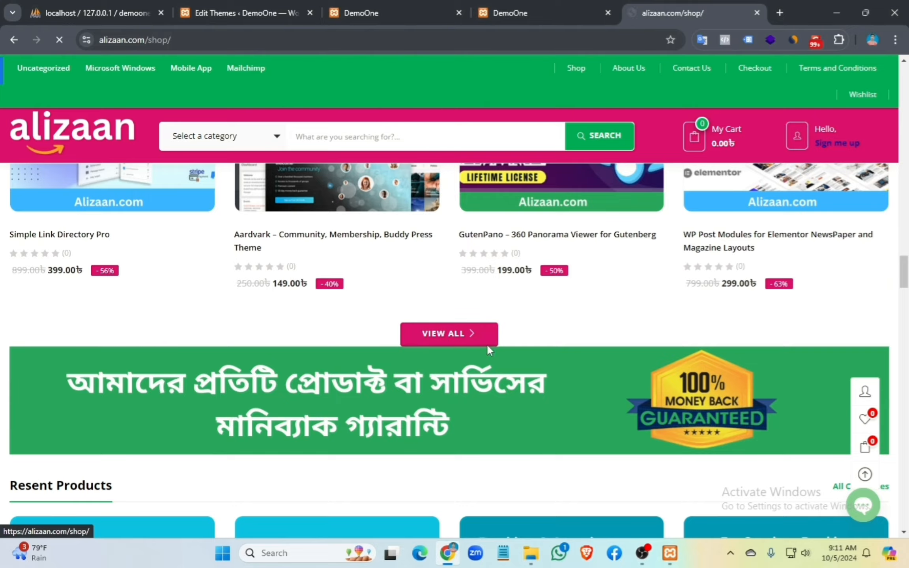
scroll(707, 424, down, 10)
scroll(578, 440, down, 20)
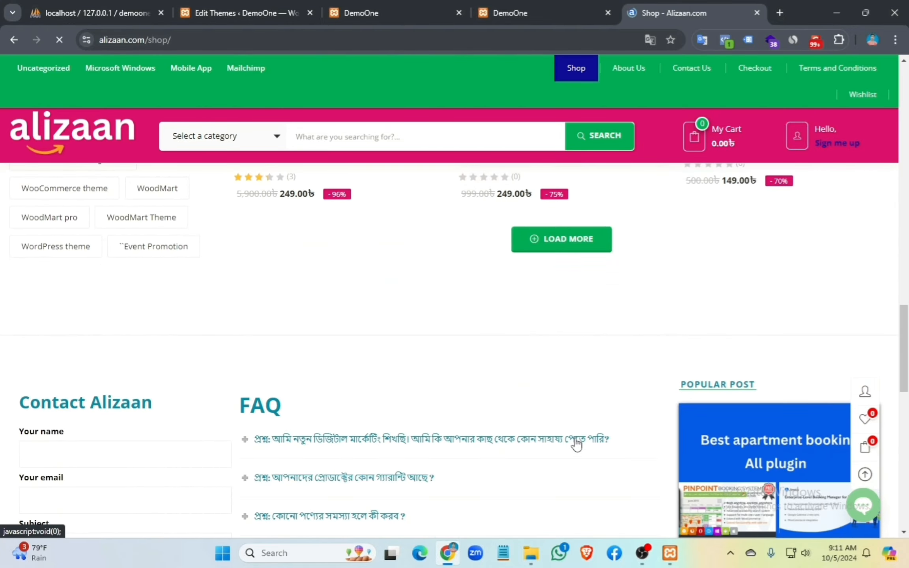
scroll(576, 443, up, 20)
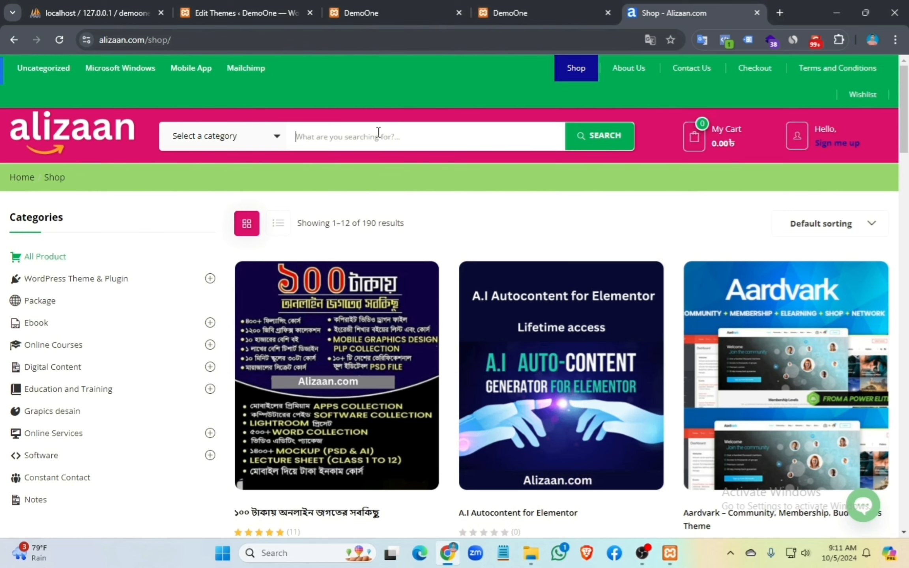
Step: Search the shop for "elementor", check the suggested products, and open the full results page
text(elementor)
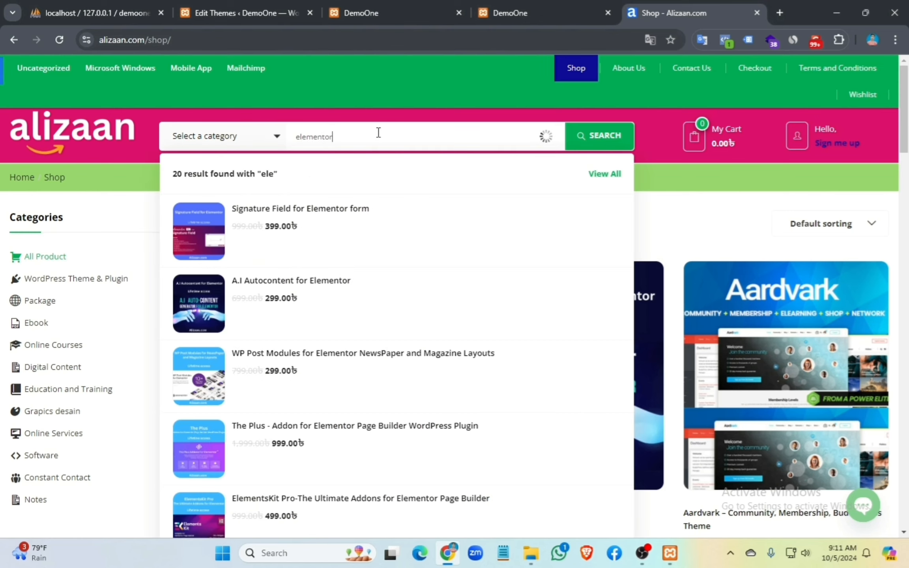
scroll(432, 390, down, 8)
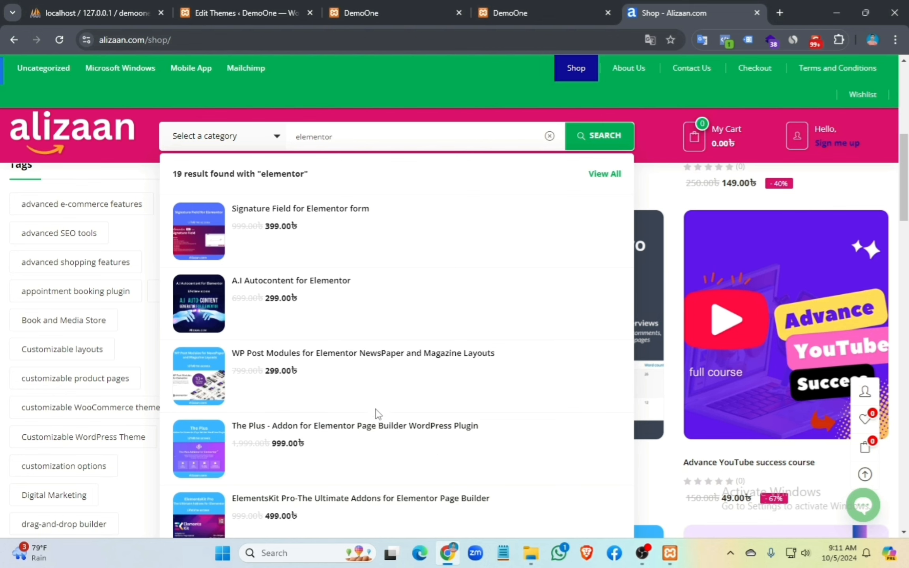
scroll(375, 412, up, 5)
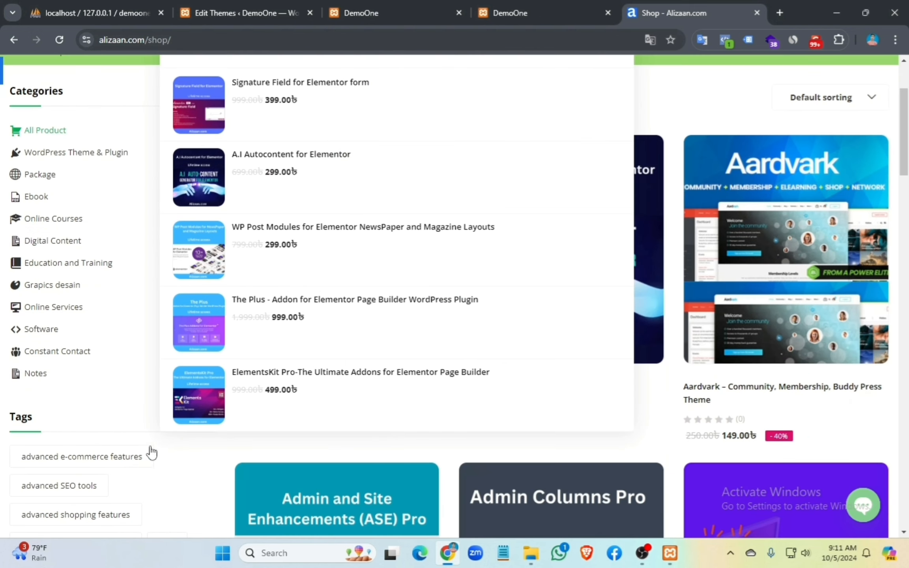
scroll(91, 404, down, 2)
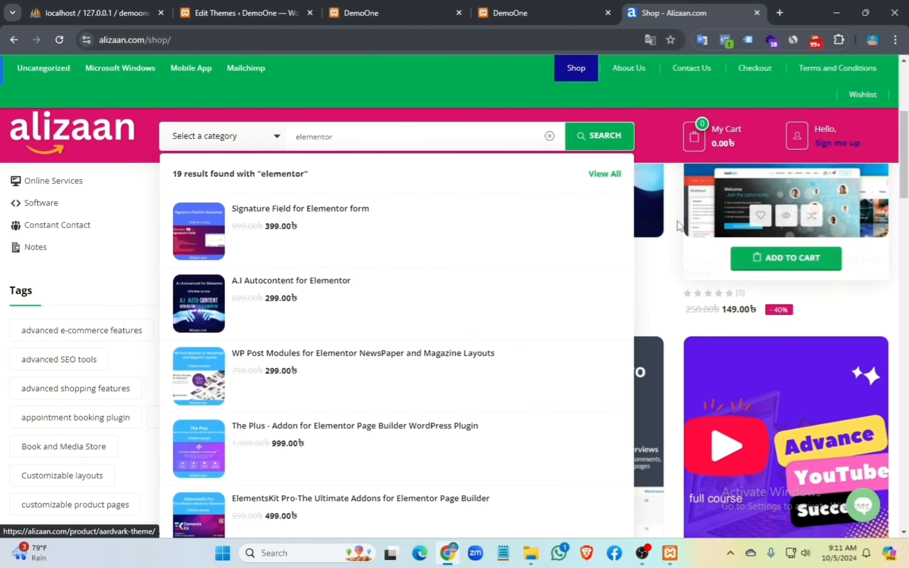
click(667, 189)
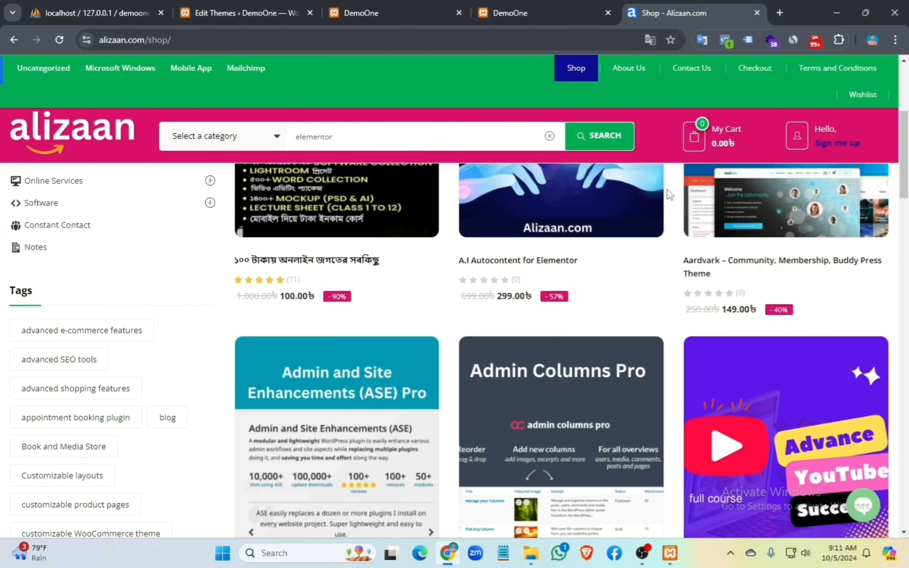
click(595, 134)
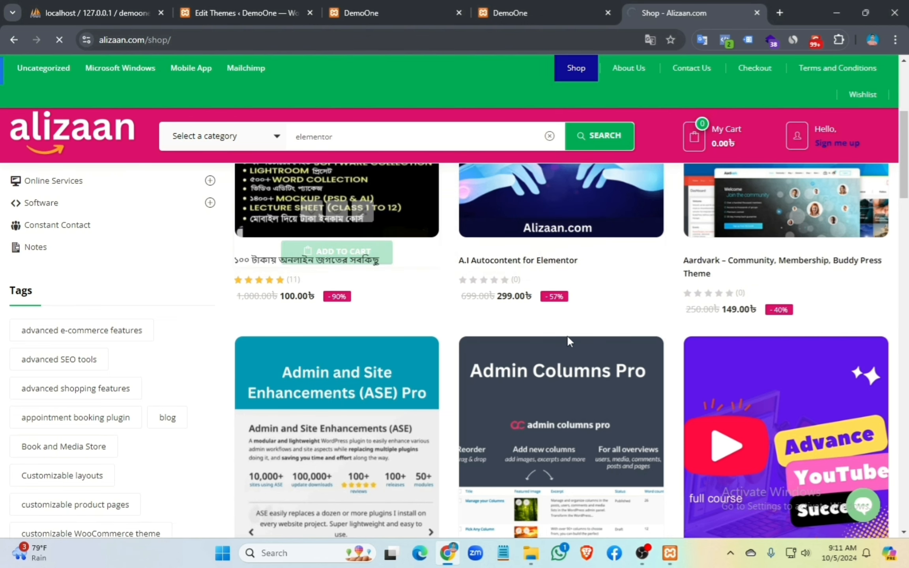
Step: Examine the Elementor add-ons and their prices on the search results page
scroll(521, 298, down, 3)
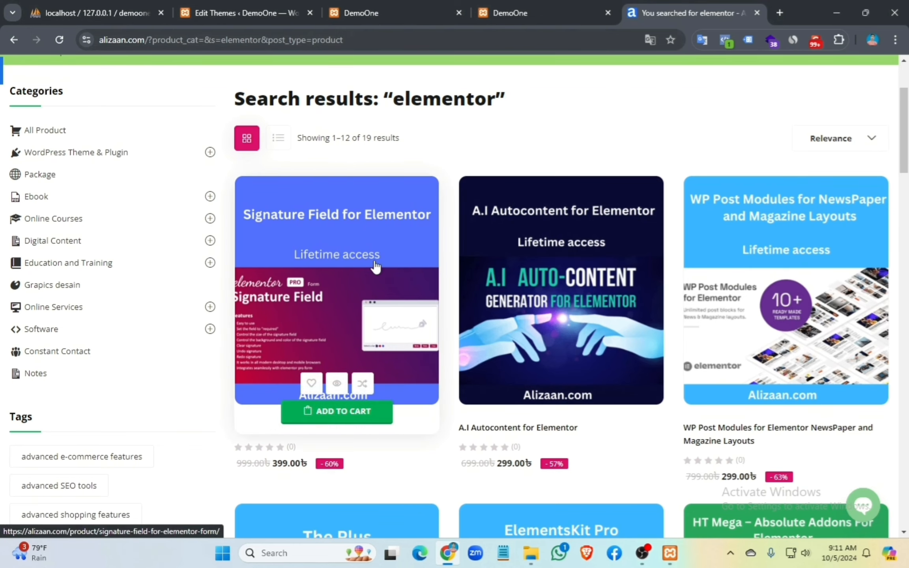
scroll(416, 274, down, 5)
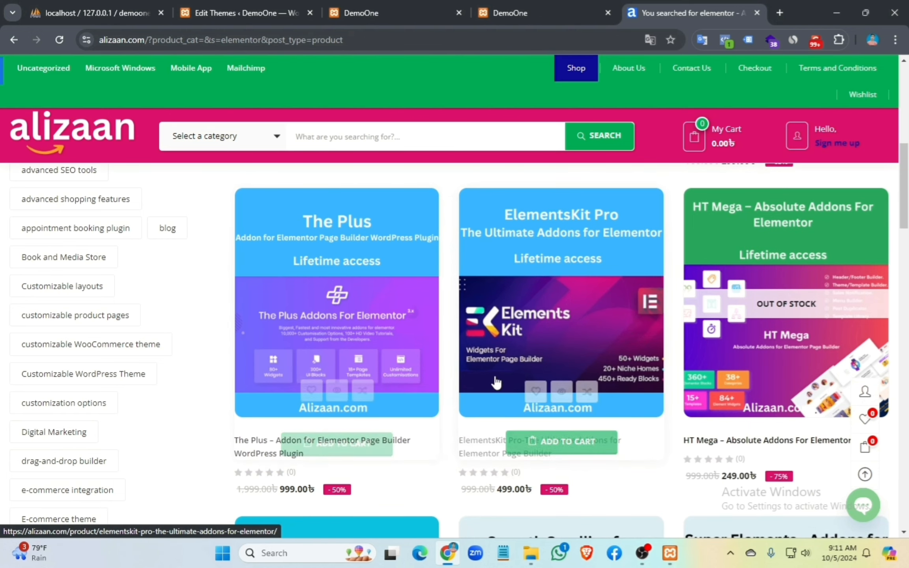
scroll(500, 389, down, 5)
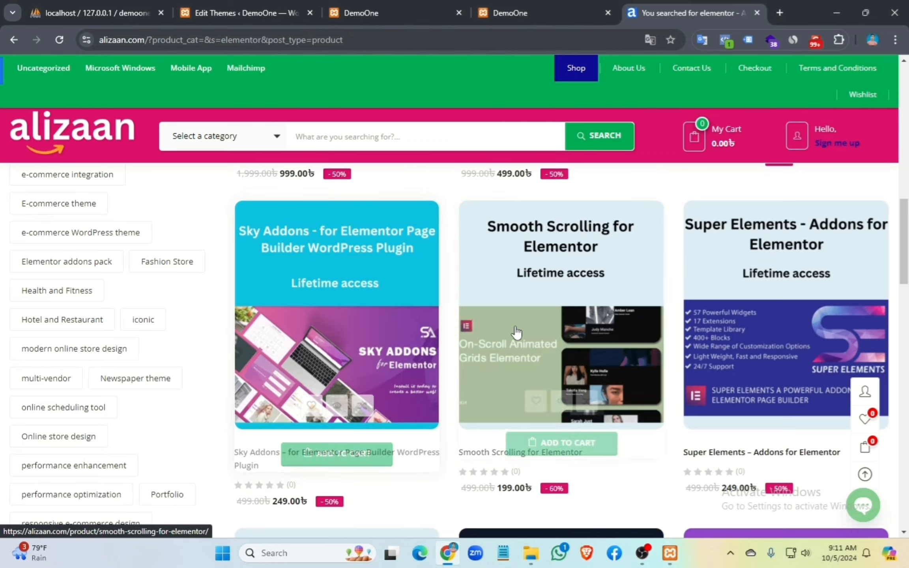
scroll(520, 336, up, 5)
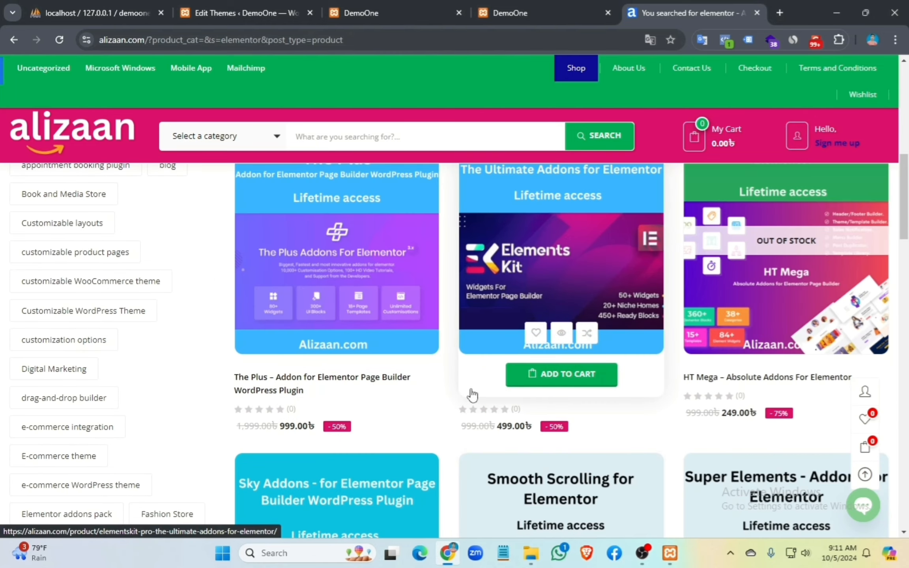
scroll(473, 382, up, 2)
scroll(474, 383, down, 5)
scroll(520, 399, down, 5)
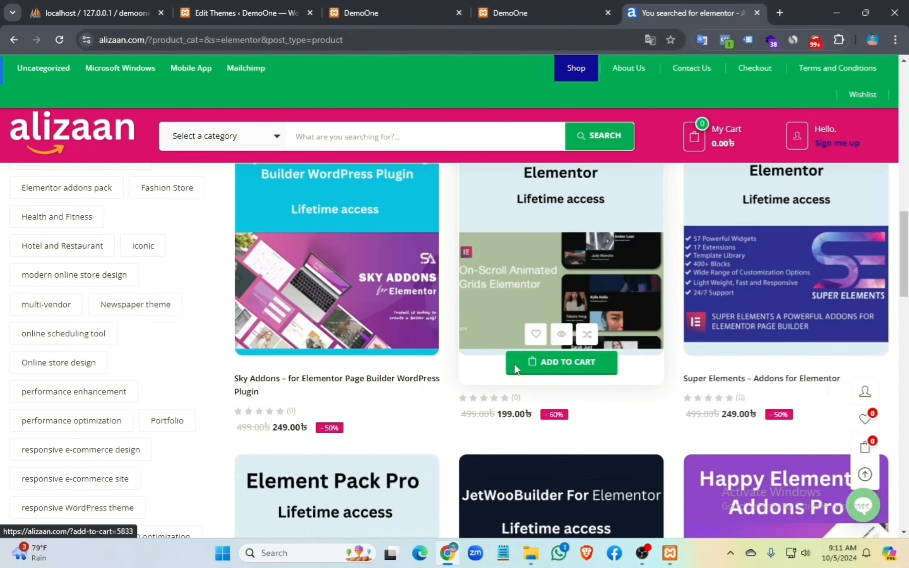
scroll(489, 397, up, 5)
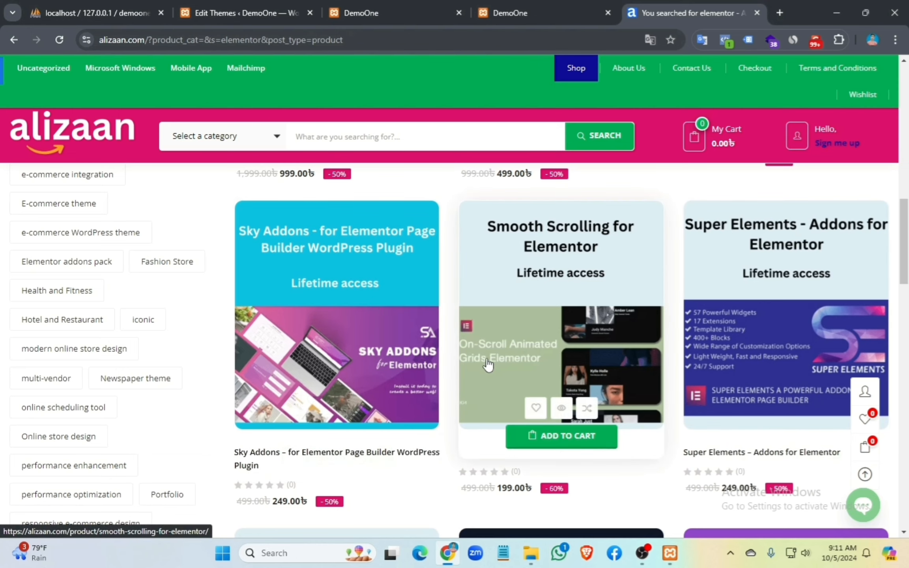
scroll(456, 339, up, 10)
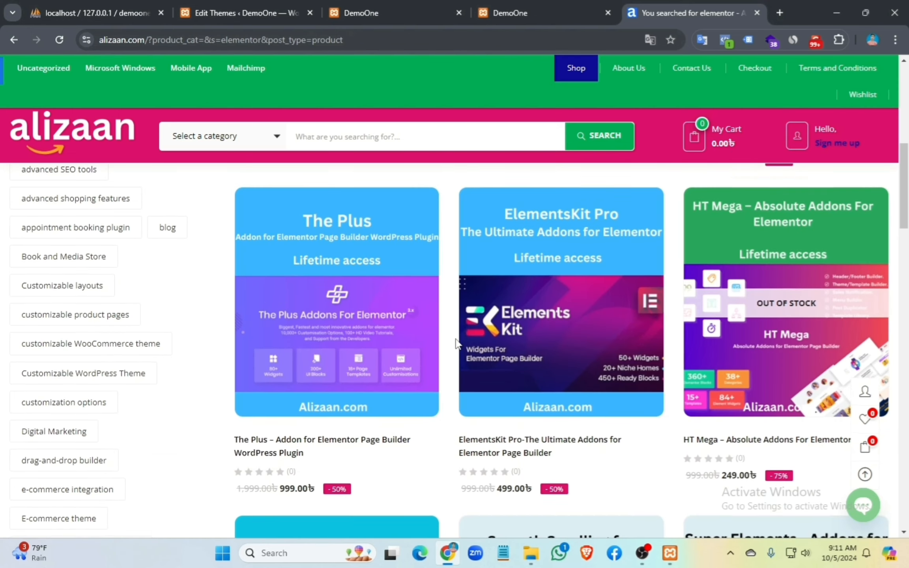
Step: Return to the alizaan.com home page and browse down to the Top 6 Best Selling Product section
scroll(456, 344, up, 2)
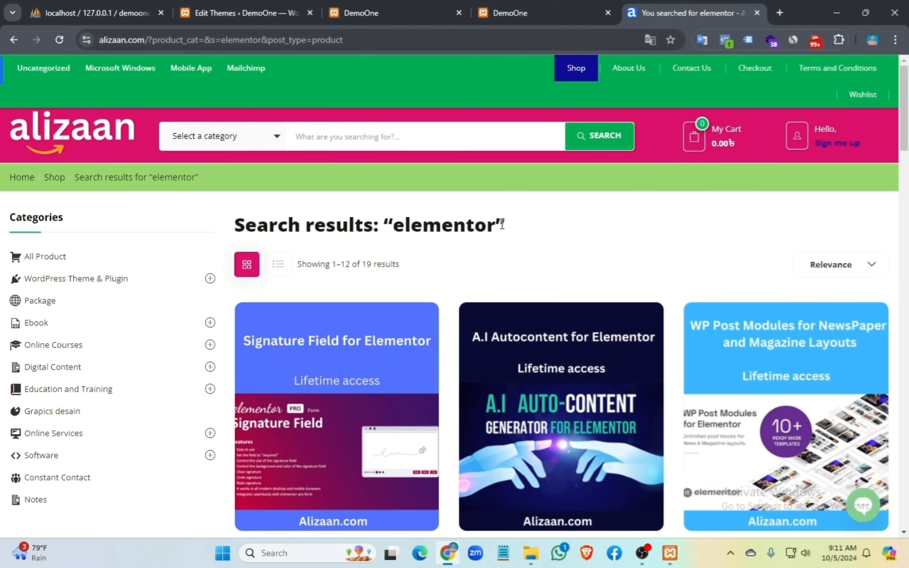
click(117, 133)
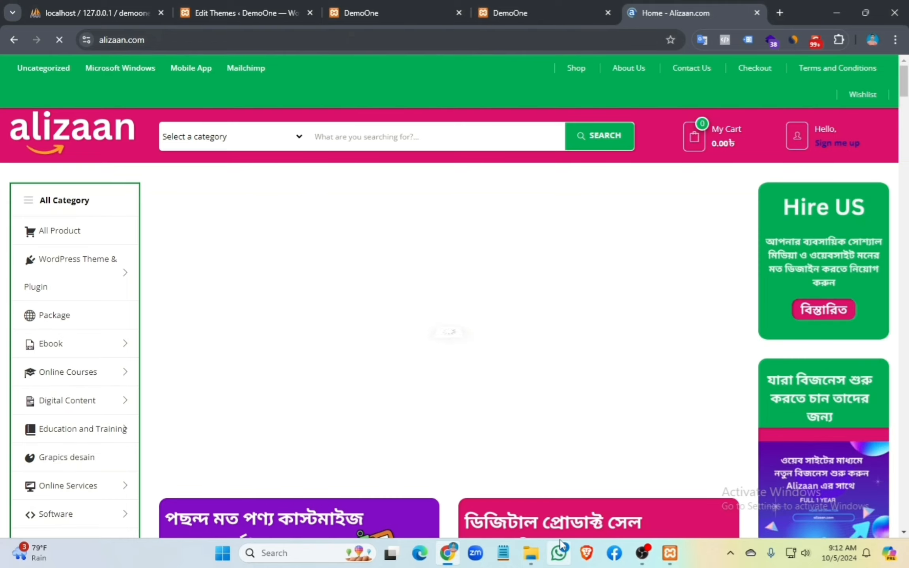
scroll(615, 513, down, 8)
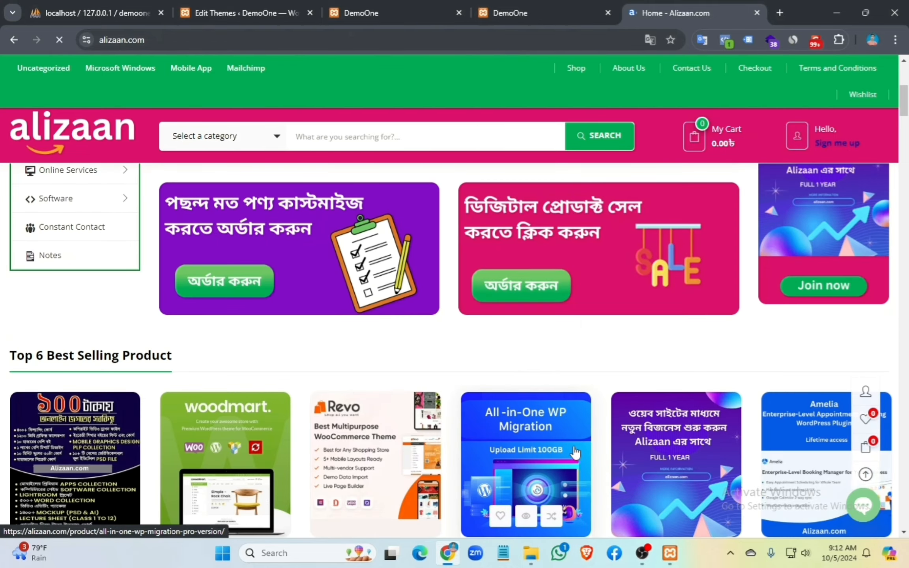
scroll(533, 387, down, 5)
scroll(445, 374, up, 5)
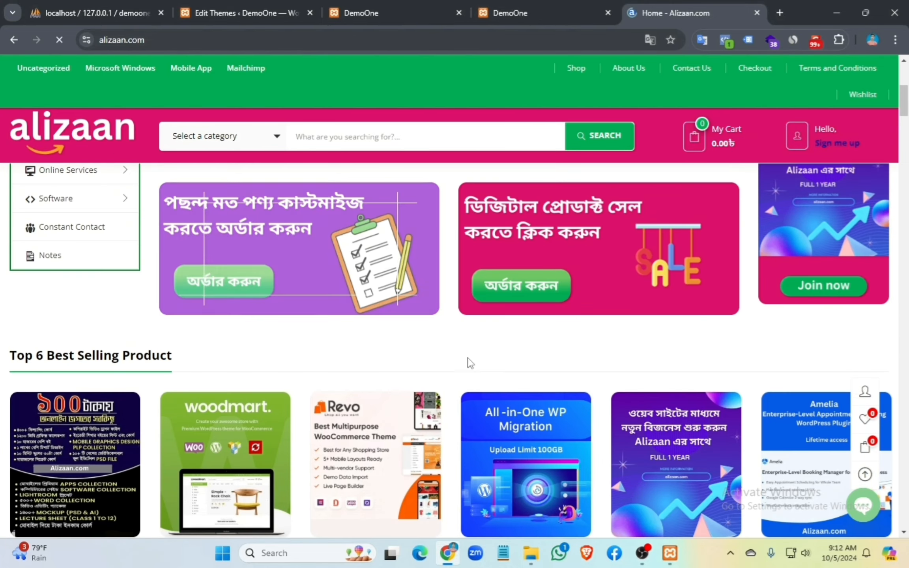
scroll(417, 357, down, 4)
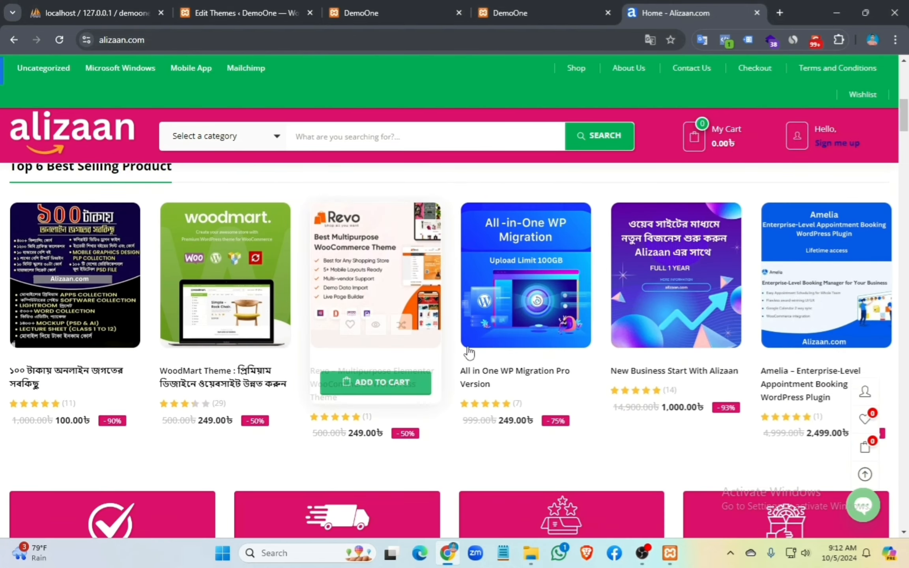
Step: Open the All in One WP Migration Pro Version product page and examine its sale price
click(532, 256)
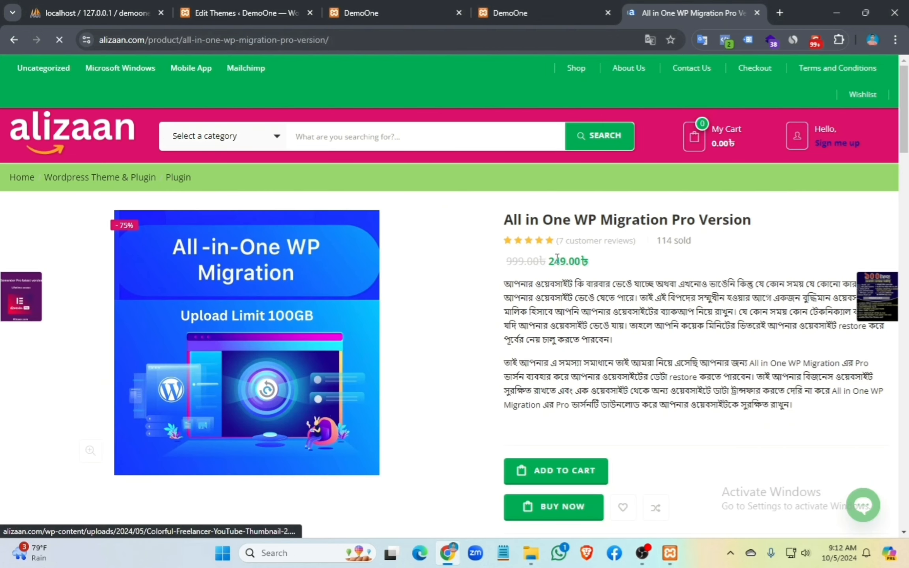
drag(551, 256, 624, 272)
click(643, 261)
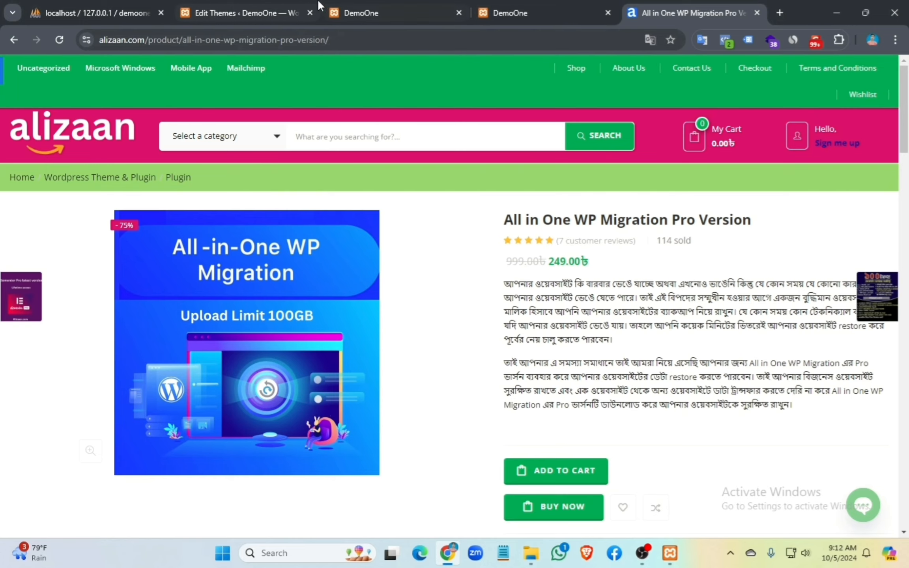
Step: Look over the local DemoOne storefront from its bundle section back up to the header
click(223, 6)
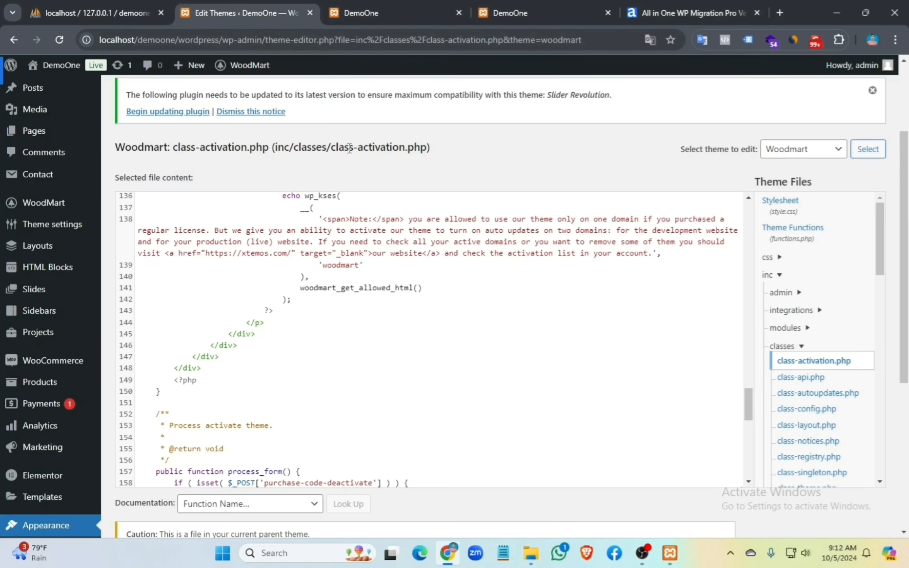
click(361, 12)
scroll(346, 379, up, 10)
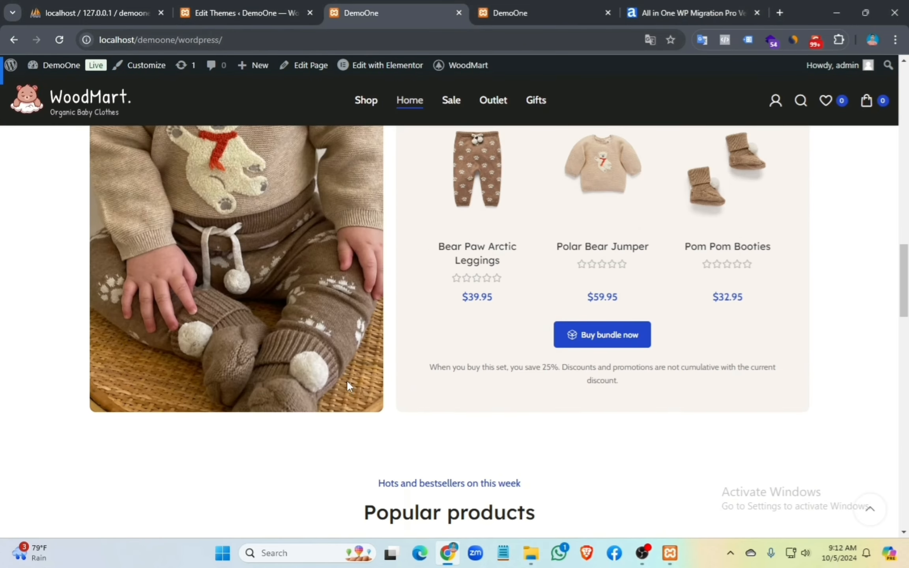
scroll(346, 379, up, 10)
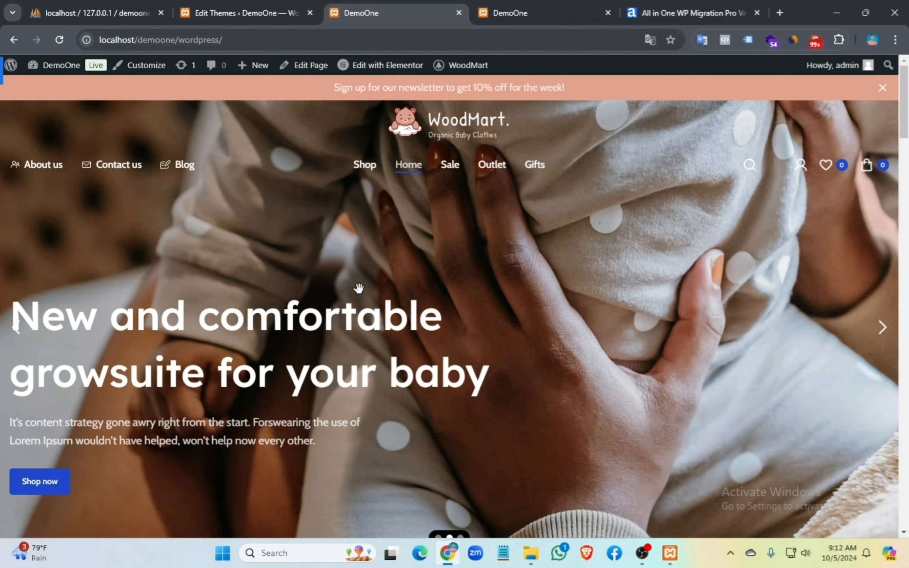
click(291, 5)
click(347, 5)
Step: Open the Add Plugins page in the DemoOne dashboard and list the popular plugins
click(227, 12)
scroll(33, 410, down, 3)
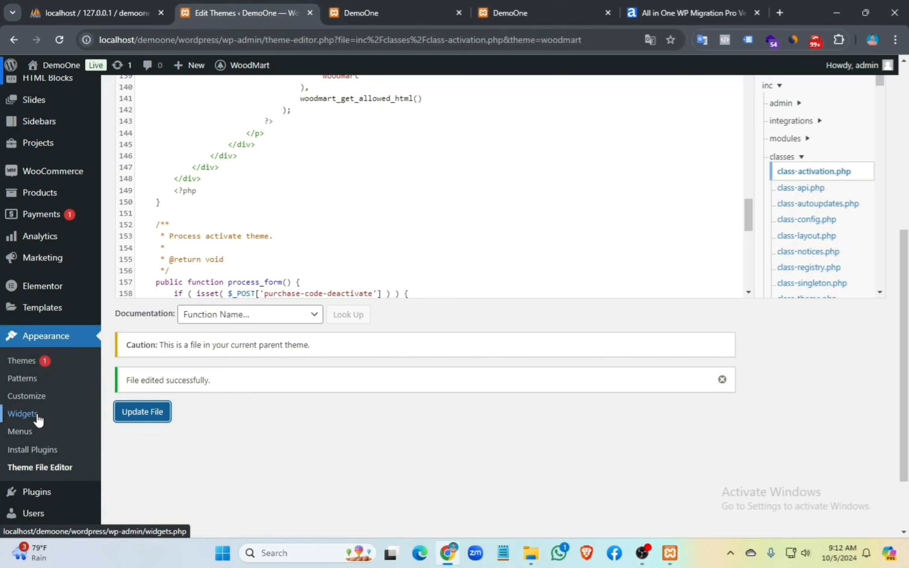
scroll(38, 421, down, 2)
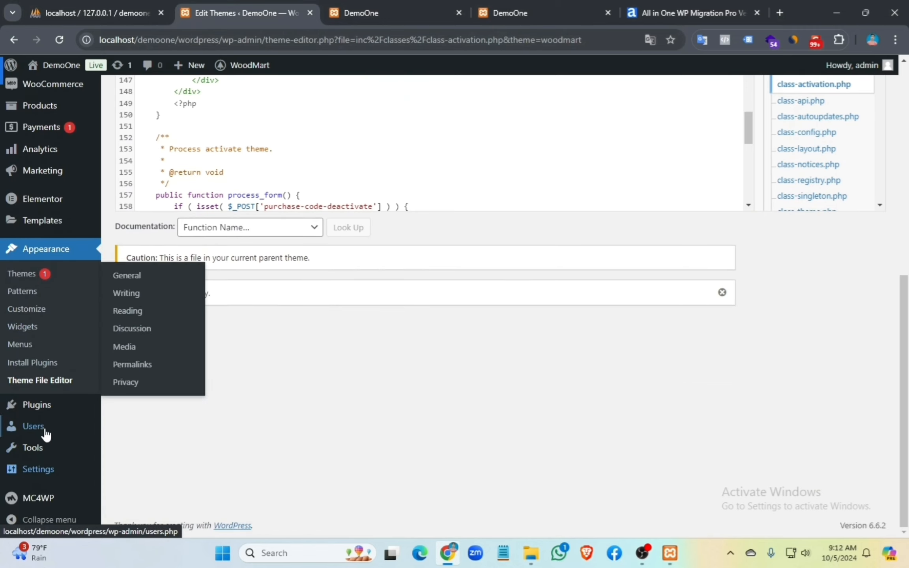
mouse_move(43, 408)
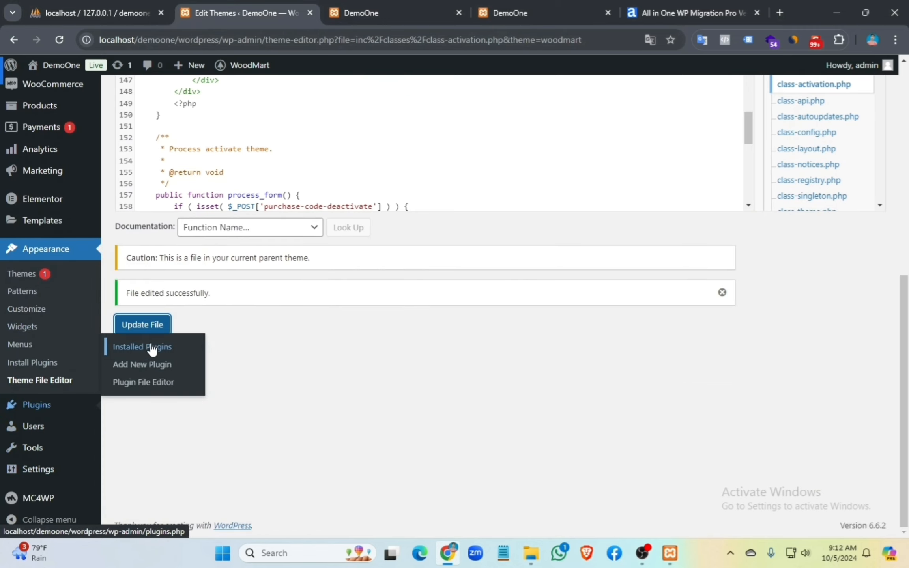
click(152, 366)
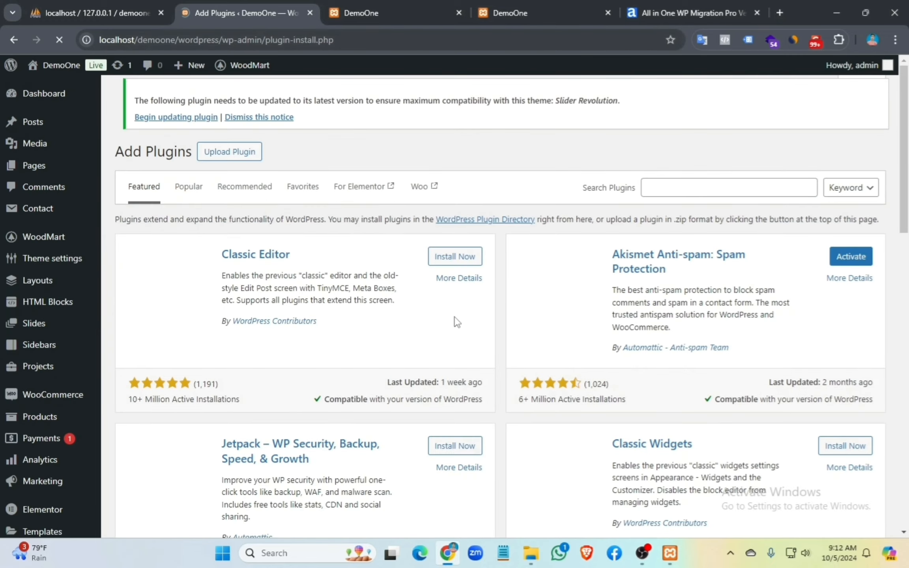
click(190, 183)
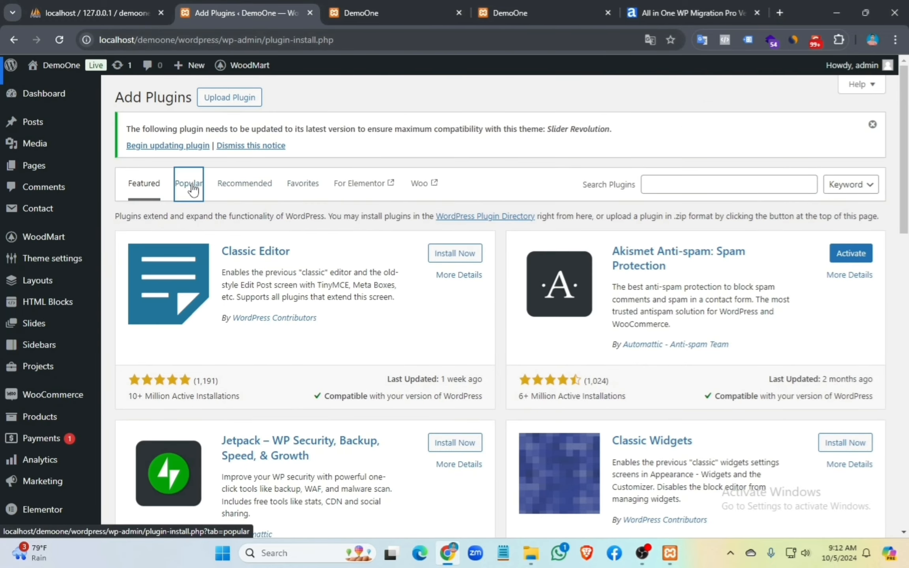
Step: Check the All in One WP Migration product page and DemoOne storefront again, and open the plugin upload form in the dashboard
click(712, 4)
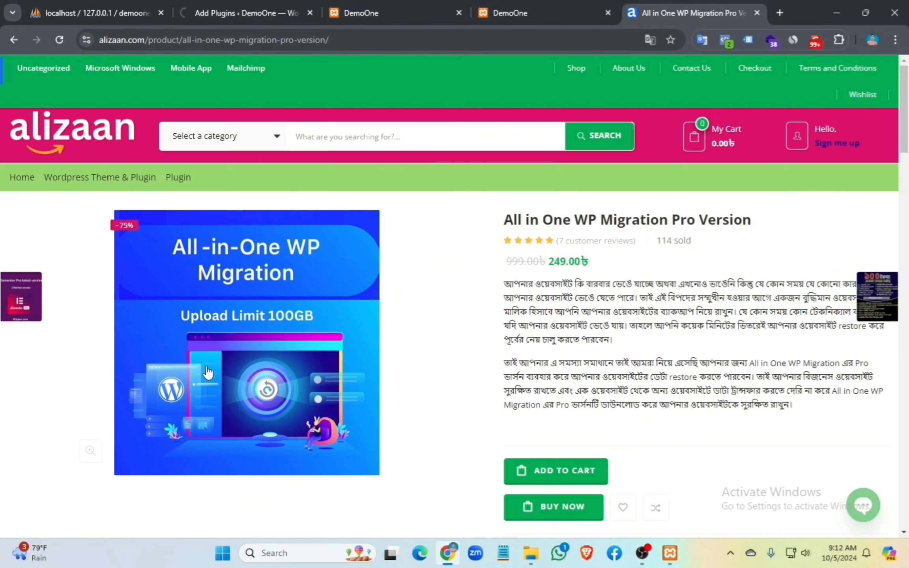
click(221, 5)
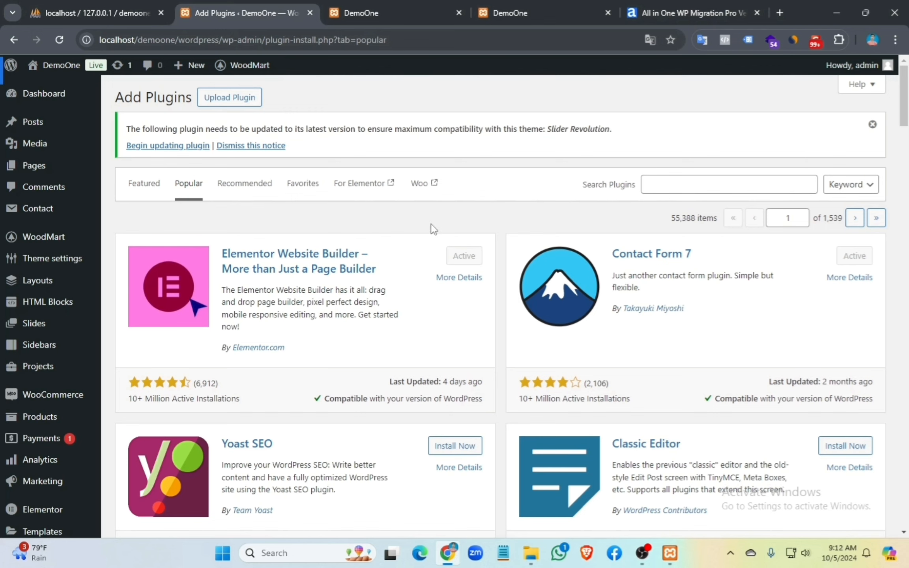
click(662, 12)
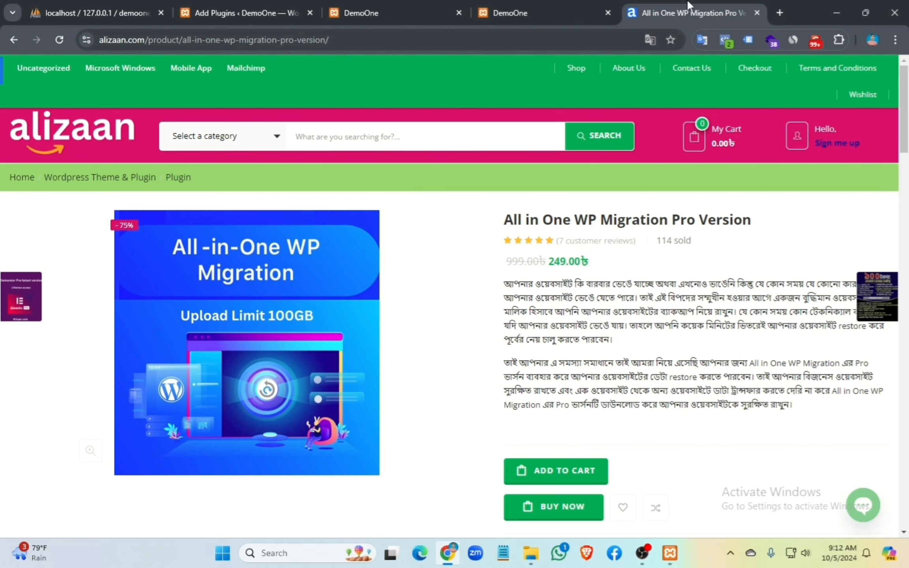
click(378, 6)
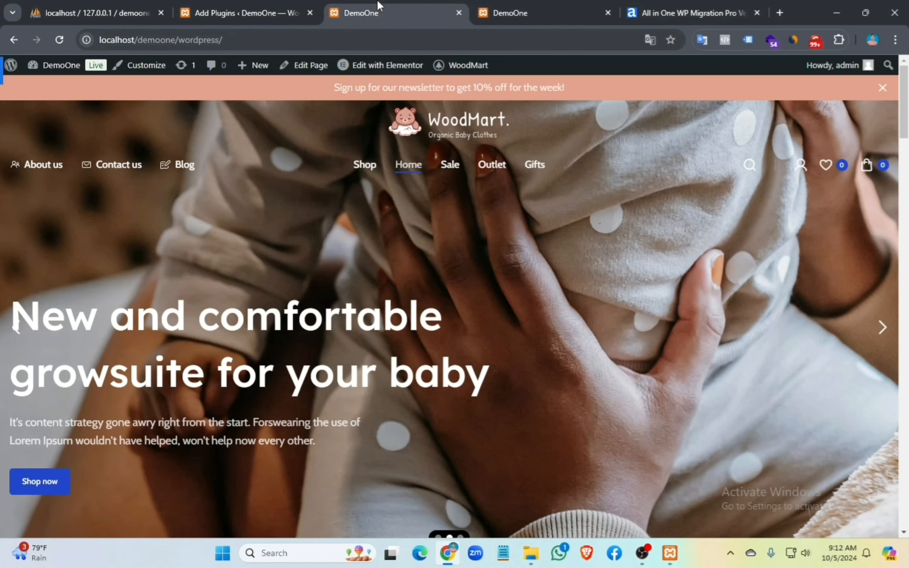
click(284, 12)
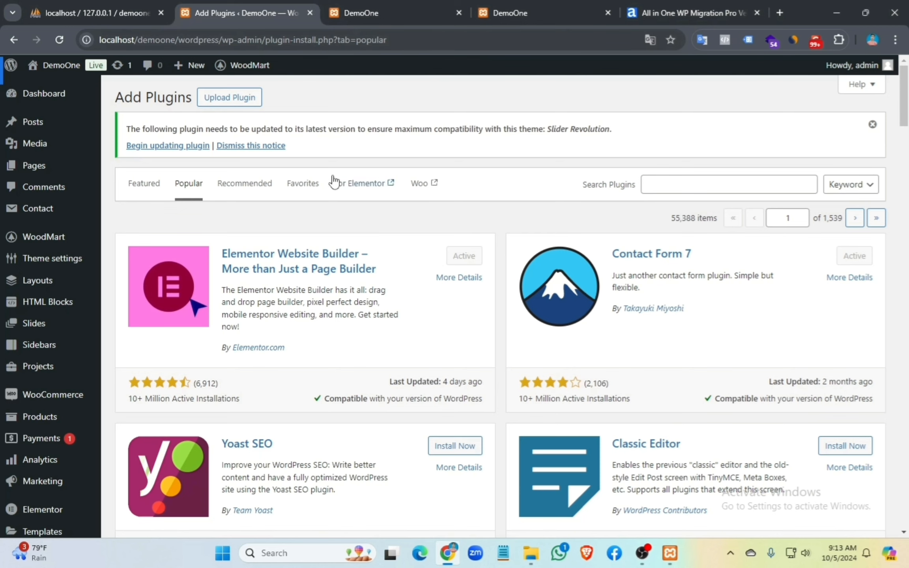
click(235, 98)
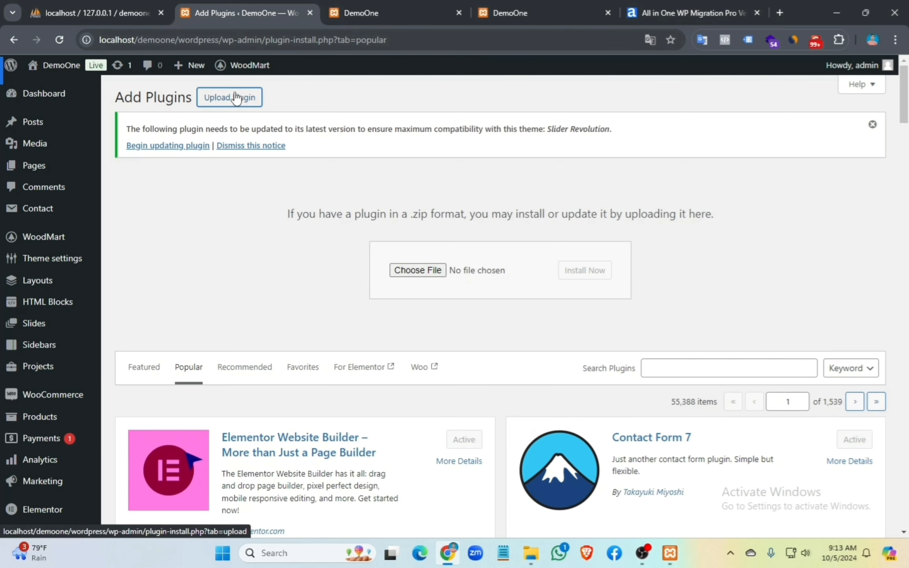
click(434, 268)
scroll(134, 176, down, 3)
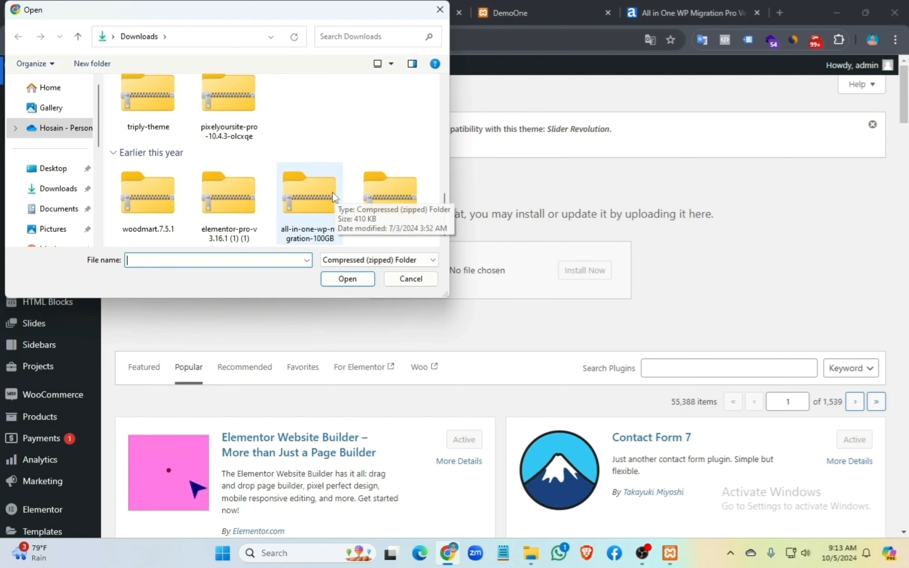
click(320, 200)
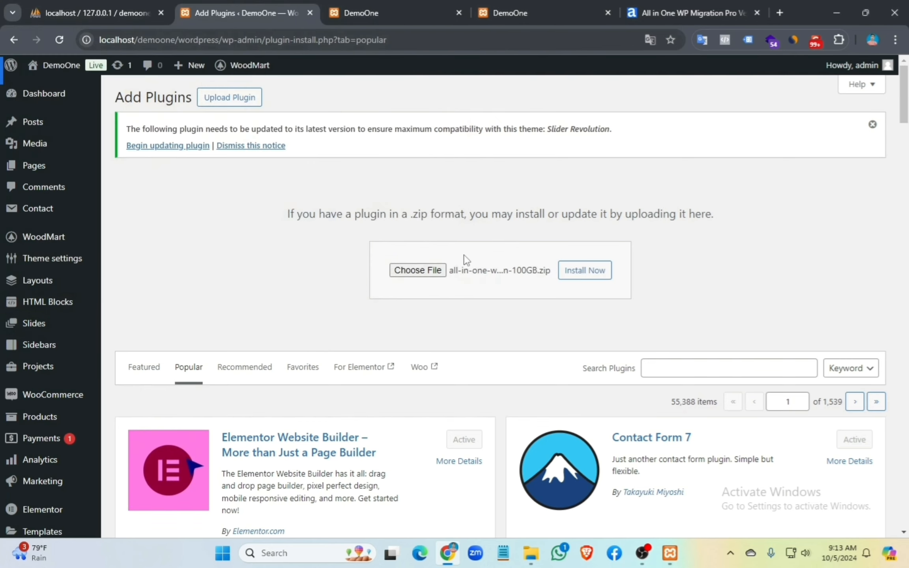
click(538, 270)
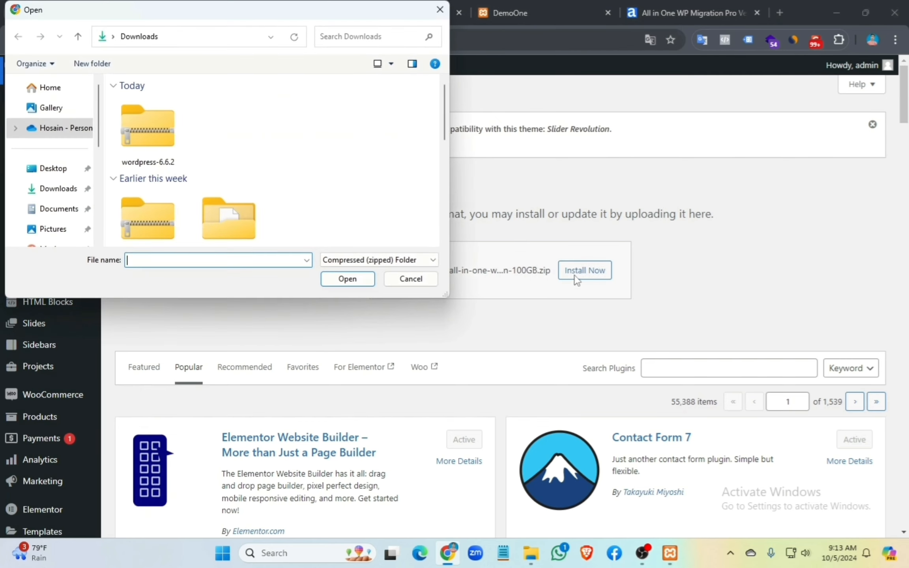
click(440, 9)
Step: Upload all-in-one-wp-migration-100GB.zip from Downloads, then install and activate the plugin
click(431, 270)
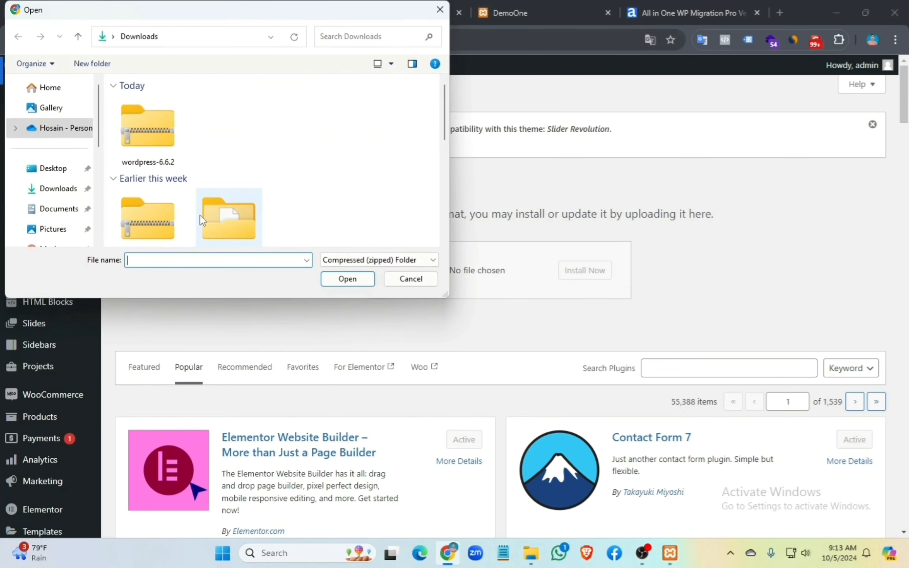
scroll(209, 209, down, 5)
click(300, 221)
double_click(299, 224)
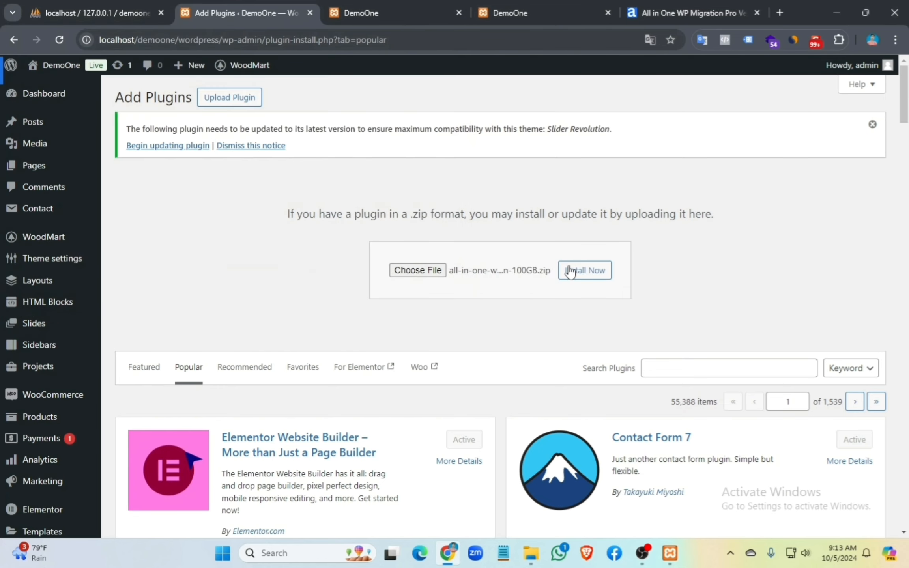
click(579, 270)
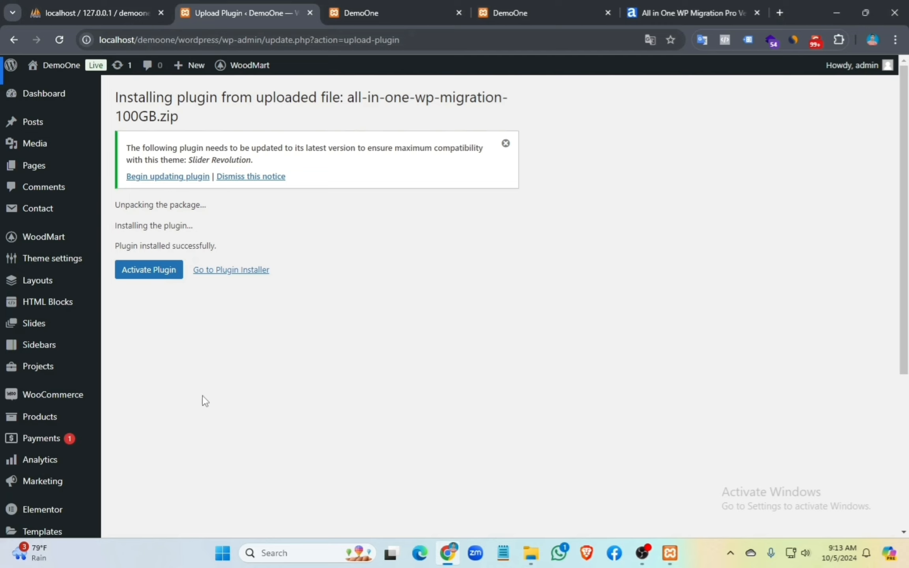
click(149, 274)
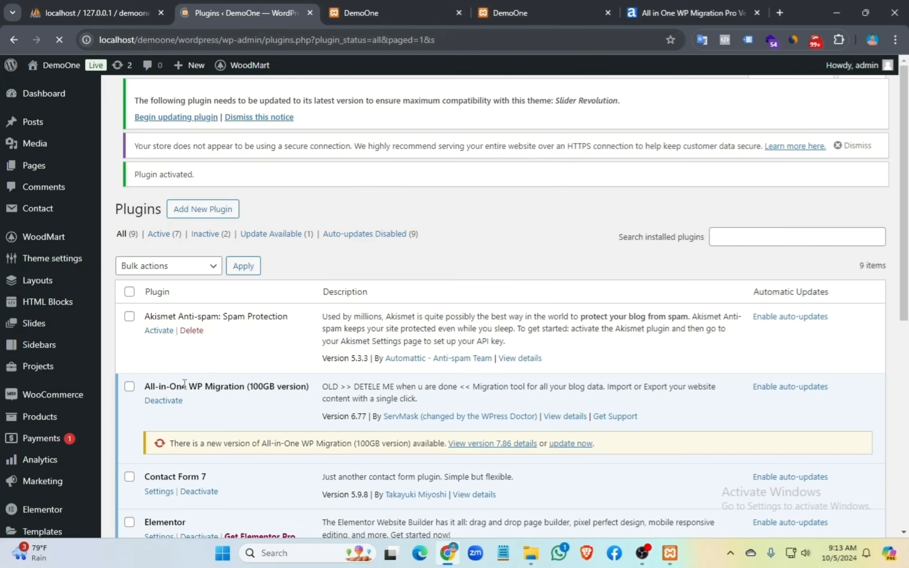
Step: Open the Backups page of All-in-One WP Migration
scroll(148, 384, down, 5)
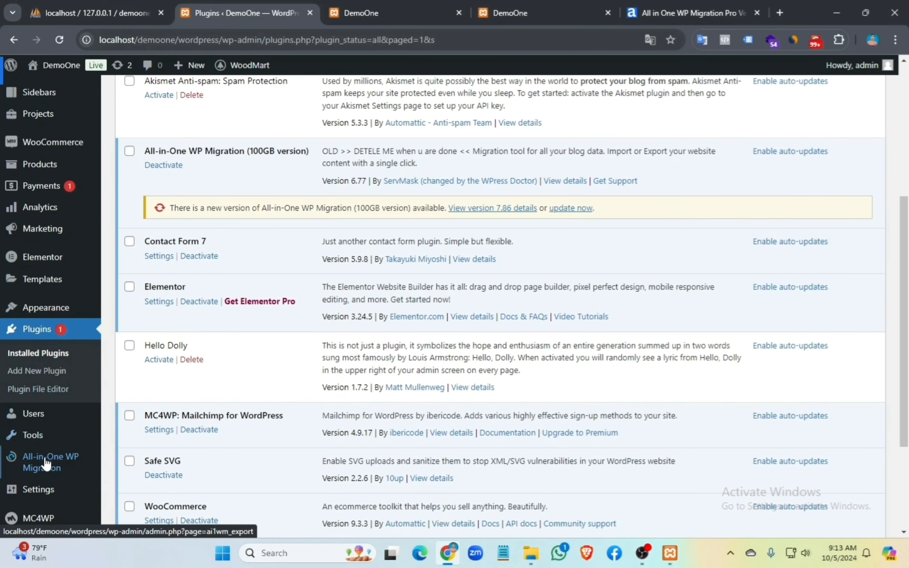
mouse_move(43, 461)
click(125, 496)
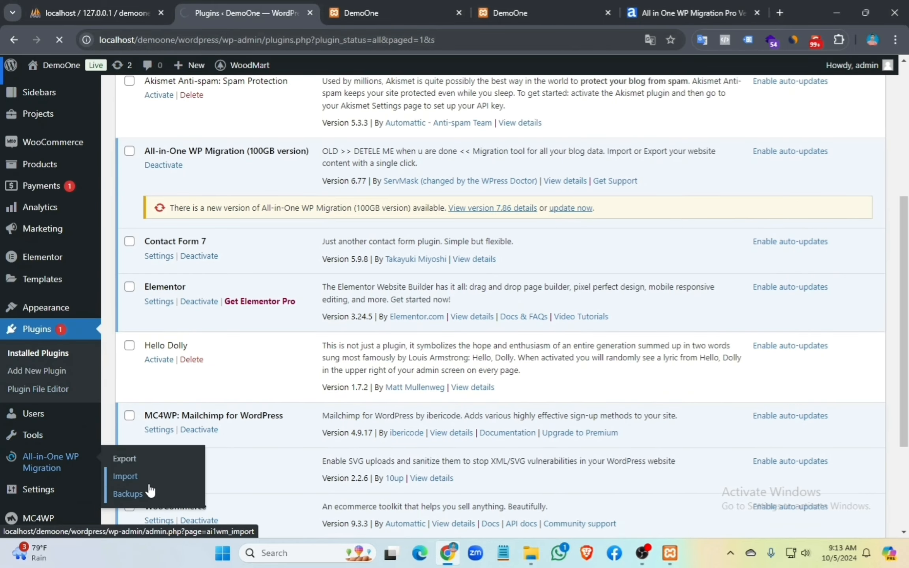